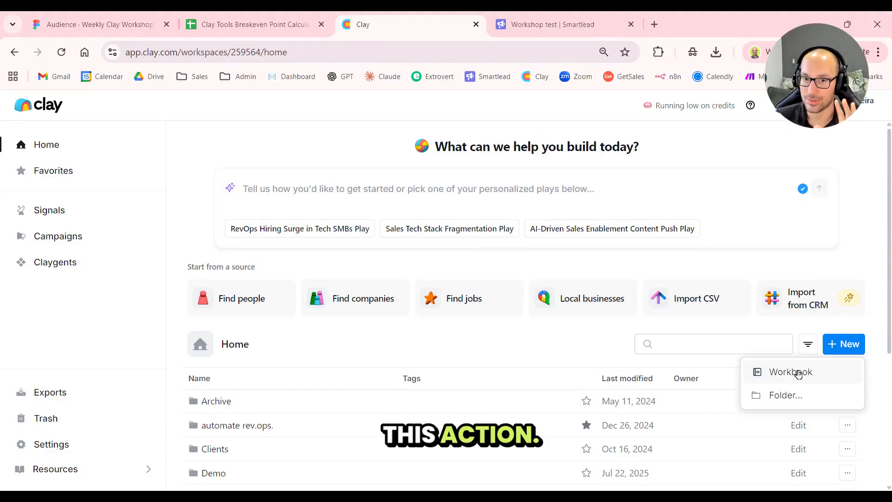
Step: Create a new workbook named "Weekly Clay Workshop: How to scale Clay workflows without credits"
click(797, 372)
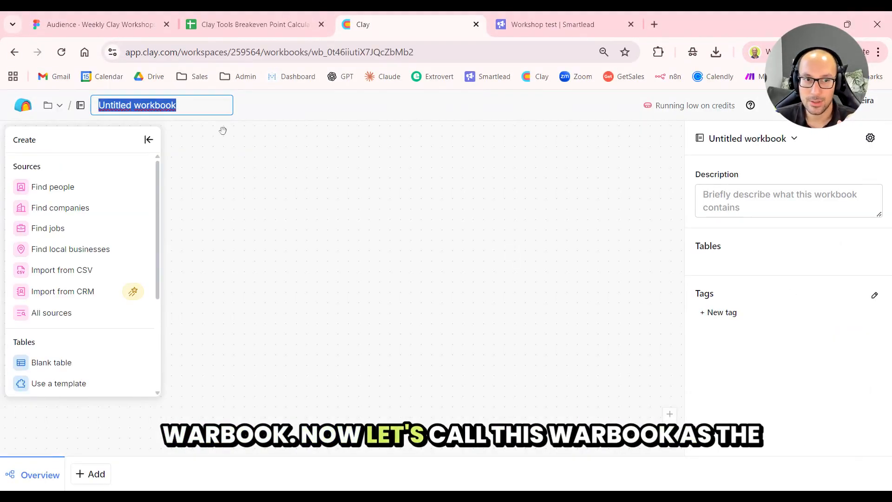
click(114, 108)
text(Weekly Clay Workshop: How to scale Clay workflows without credits)
key(Return)
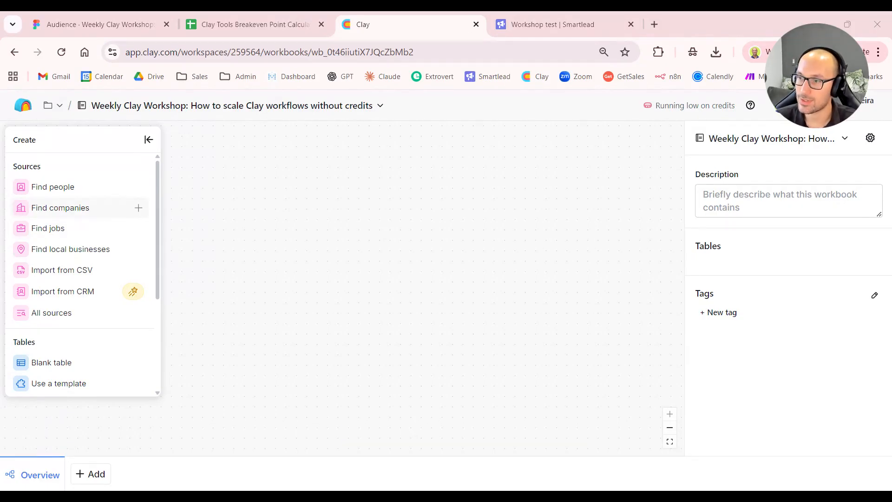
Step: Start a company search in the workbook and include the Software Development industry
click(99, 213)
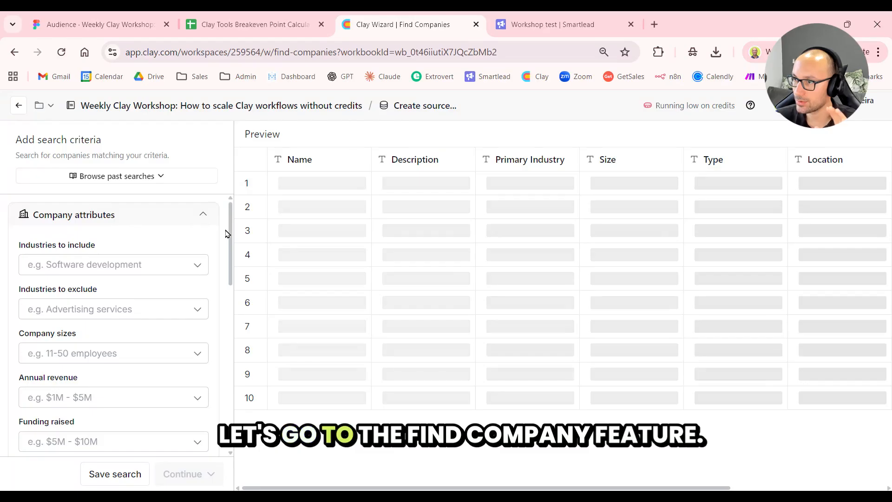
mouse_move(232, 231)
mouse_down()
mouse_move(234, 393)
mouse_move(225, 230)
mouse_up()
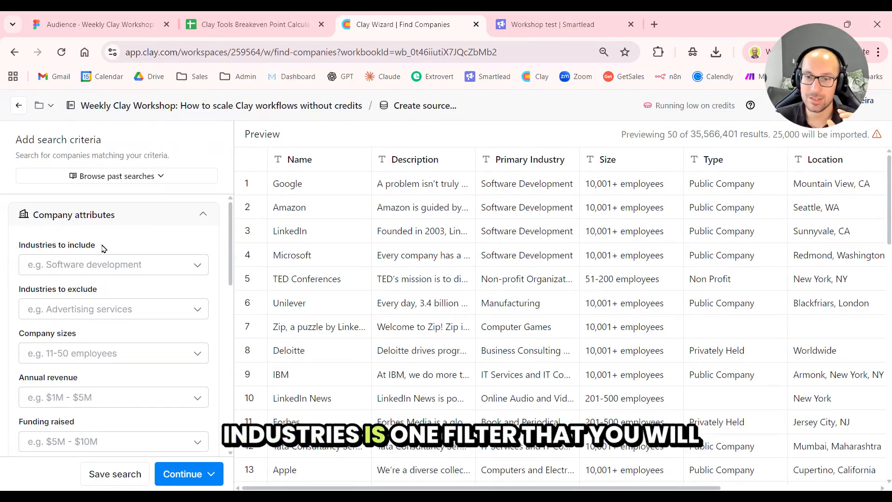
click(122, 269)
text(soft)
scroll(114, 409, down, 2)
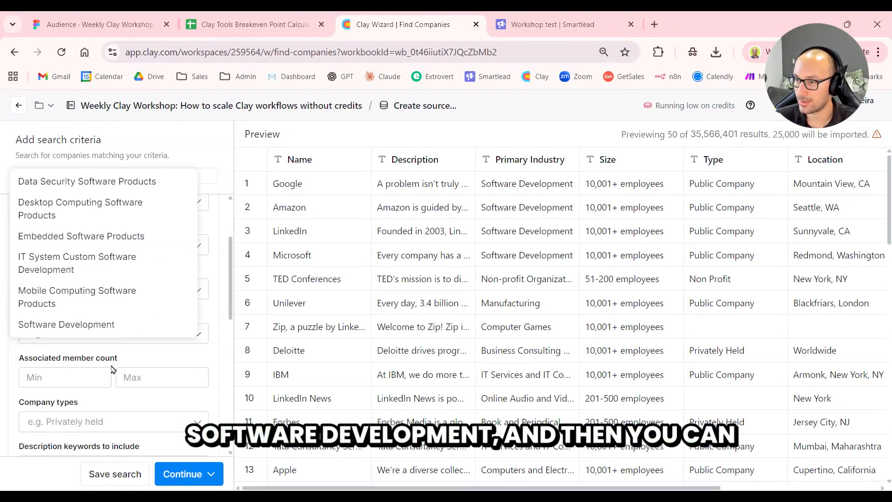
click(116, 325)
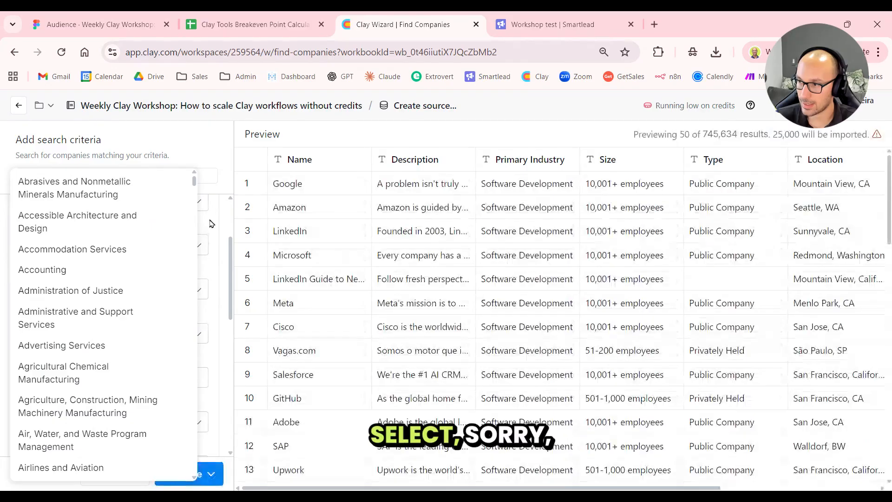
Step: Add Data Security Software Products and IT System Custom Software Development to the industries to include
click(211, 232)
scroll(211, 232, up, 2)
click(148, 269)
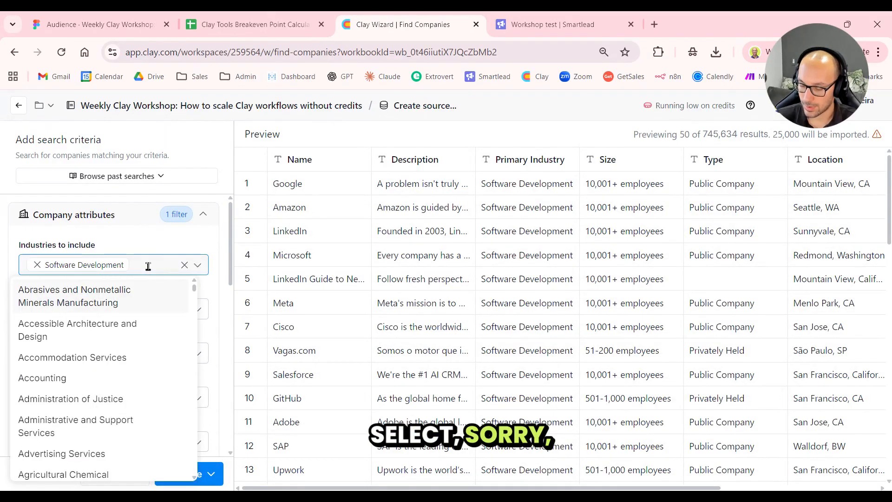
text(softwa)
click(110, 290)
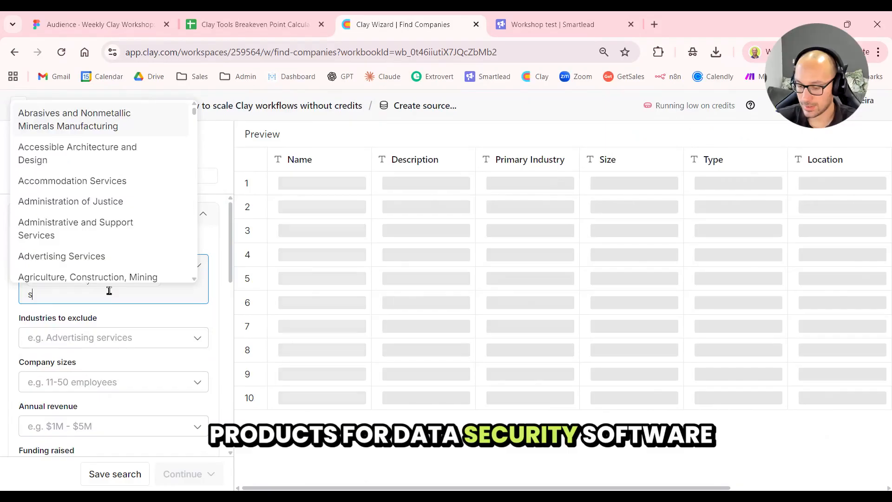
text(softw)
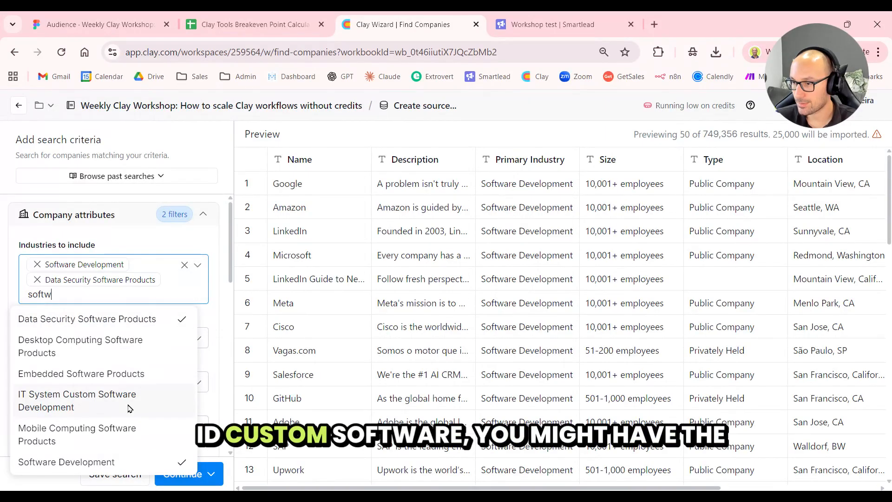
click(132, 407)
click(210, 340)
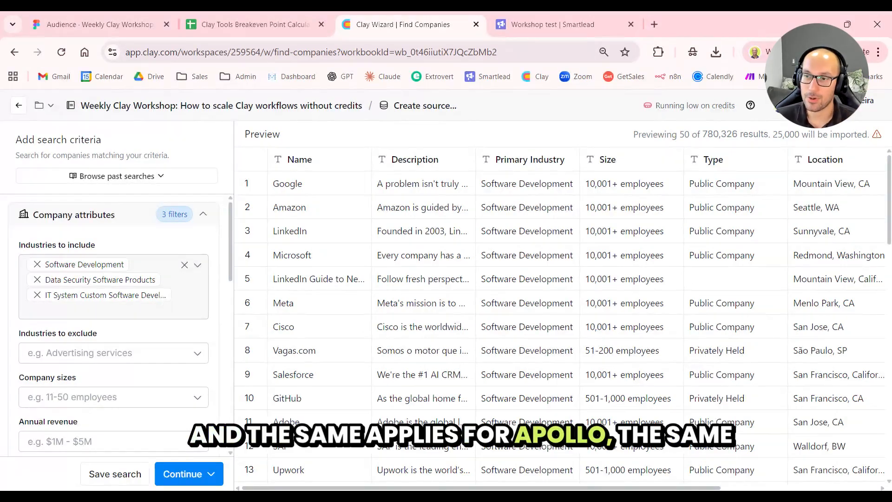
Step: Filter the companies by products and services with the description "SAAS"
scroll(189, 315, down, 2)
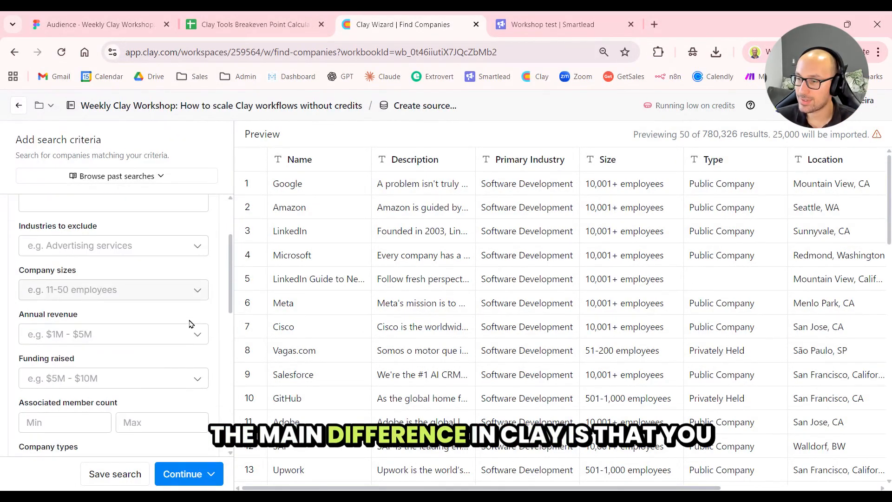
drag(231, 289, 227, 403)
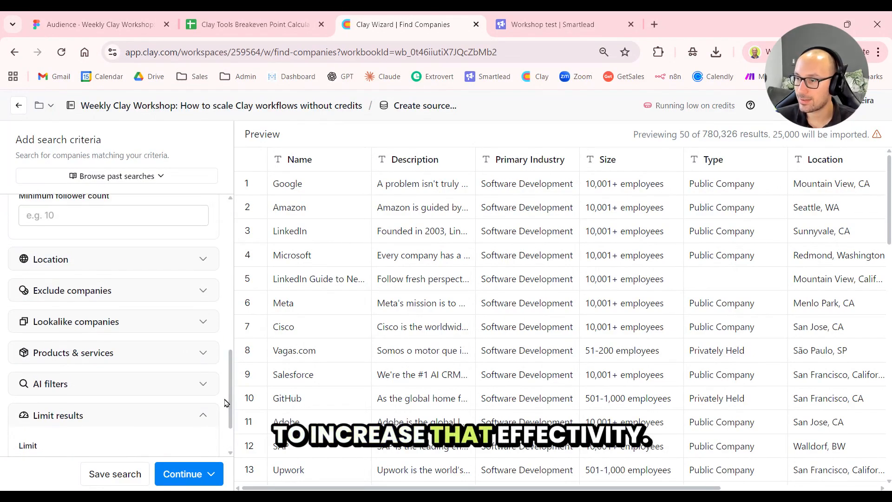
click(155, 358)
scroll(195, 325, down, 2)
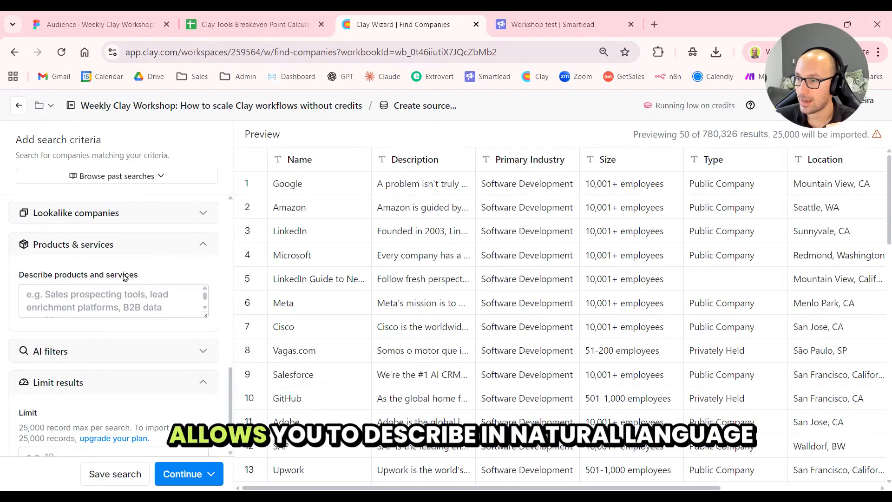
click(124, 296)
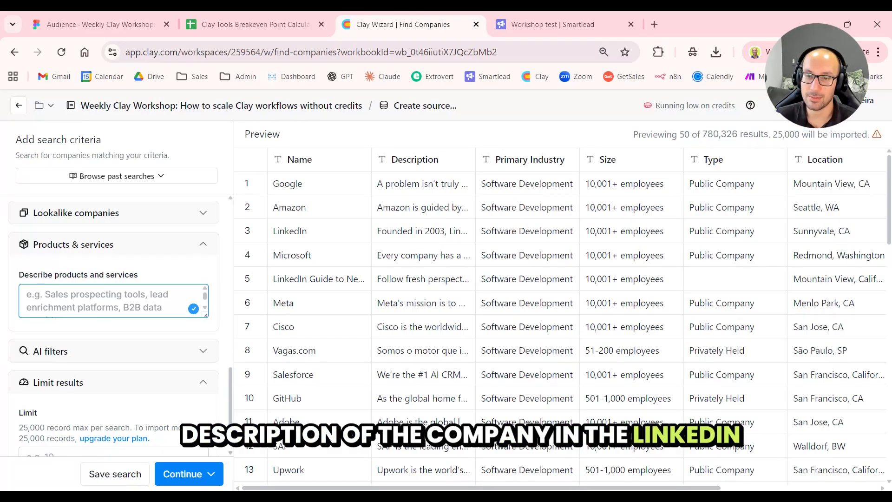
text(SAAS)
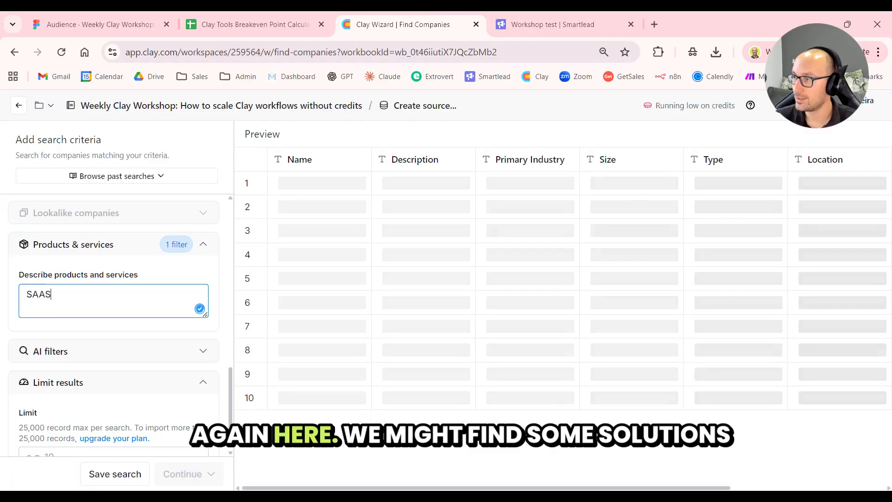
click(159, 279)
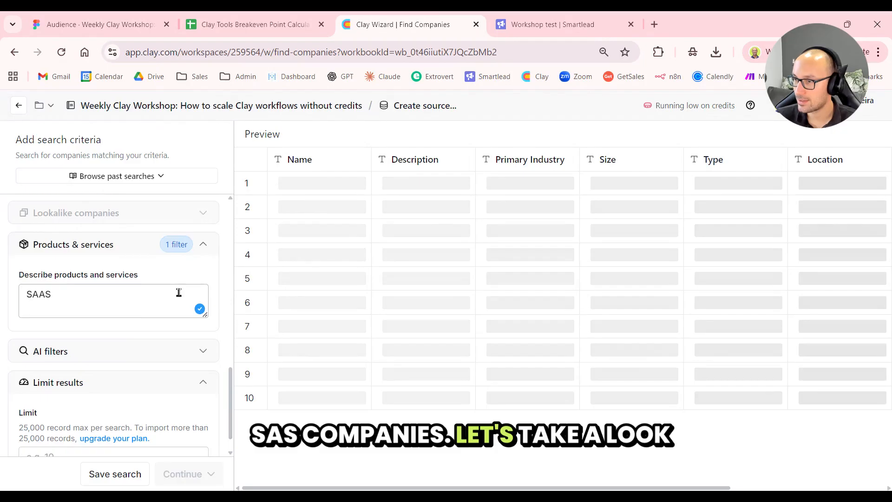
Step: Review the industry and description keyword filters and examine the previewed companies
scroll(180, 302, up, 2)
scroll(190, 313, up, 5)
scroll(194, 316, up, 5)
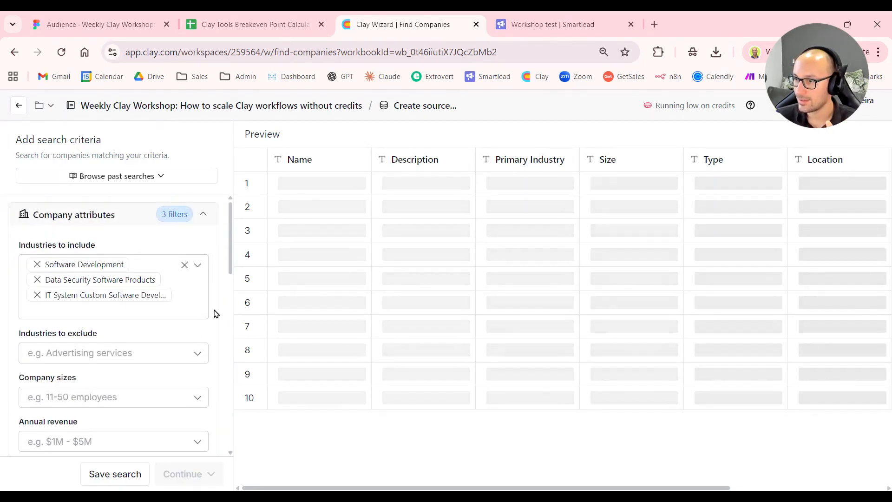
drag(229, 282, 228, 365)
click(132, 288)
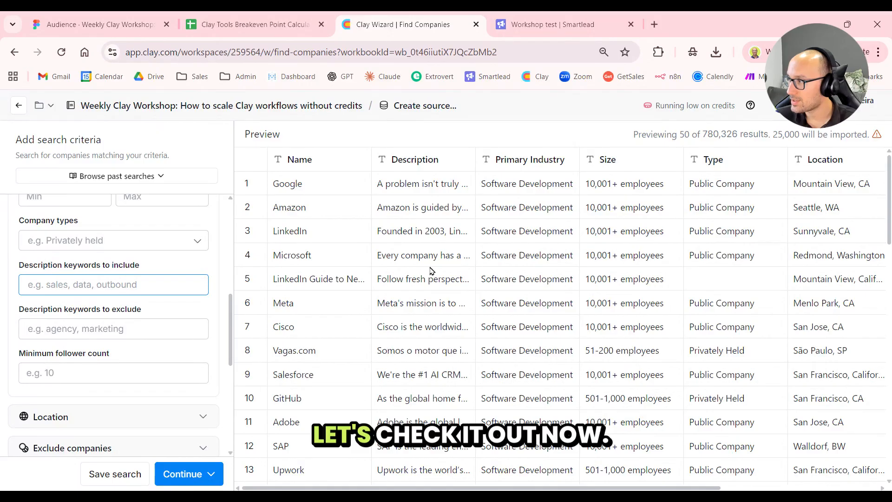
scroll(474, 256, down, 3)
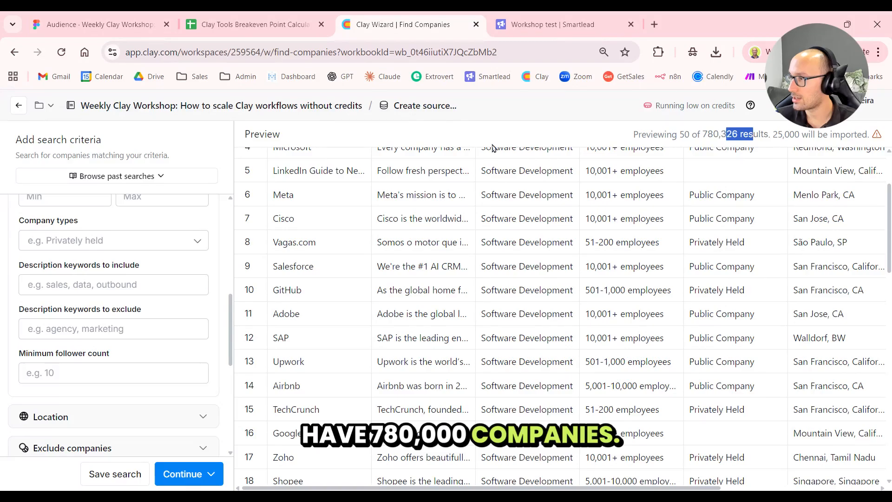
Step: Restrict the company search by location to include the state of California
scroll(134, 298, down, 3)
click(117, 310)
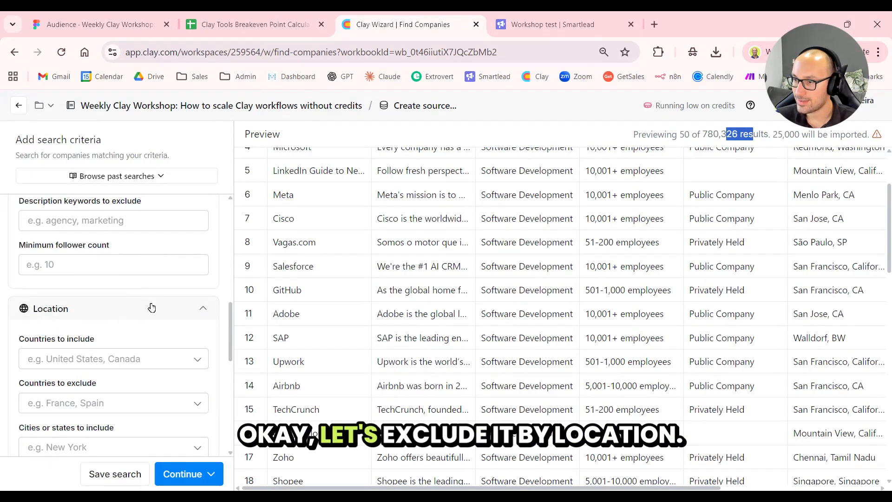
click(186, 356)
scroll(213, 339, down, 3)
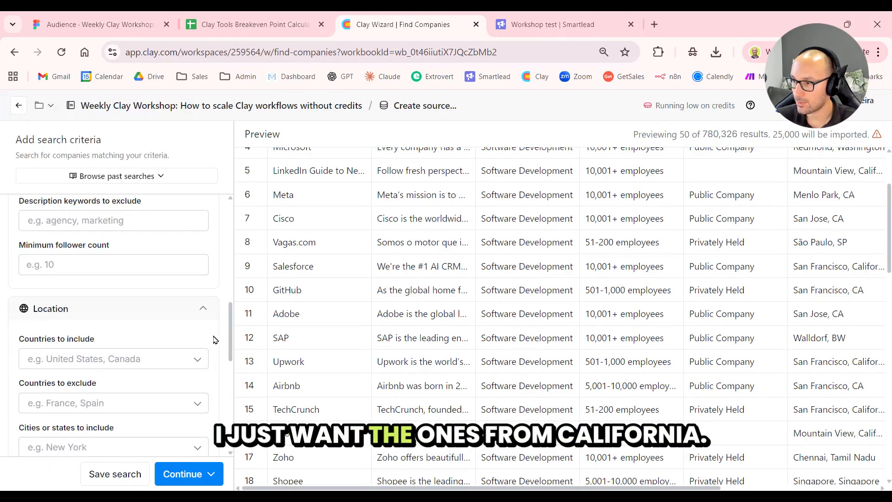
click(125, 339)
text(californi)
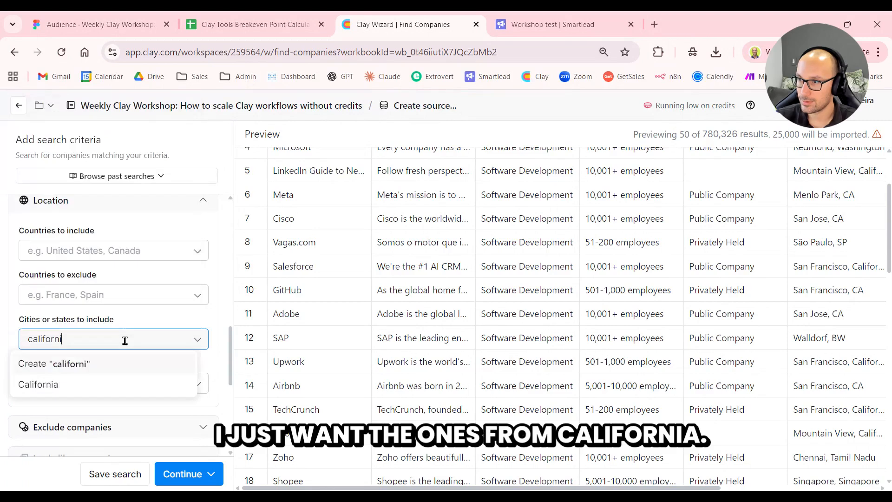
click(90, 385)
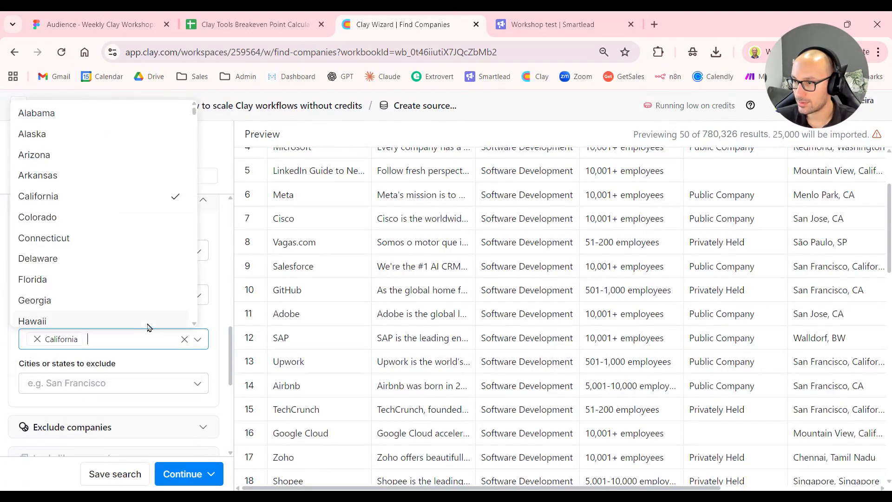
click(153, 321)
click(96, 339)
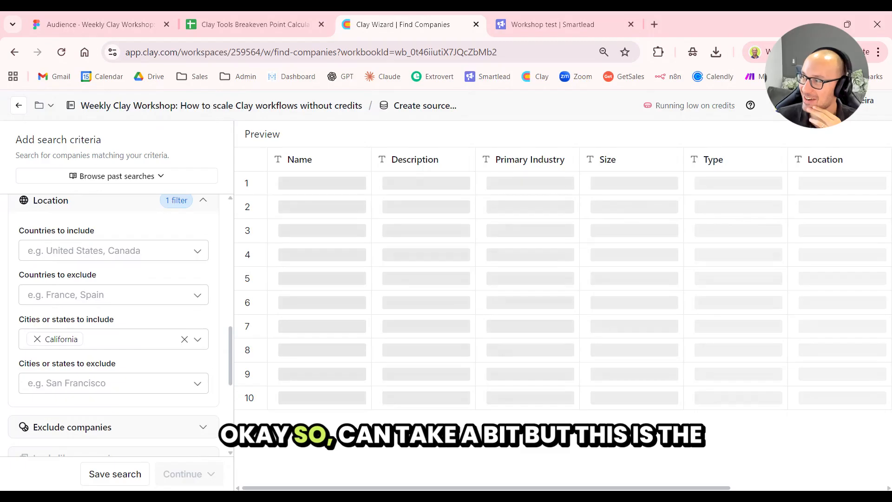
Step: Clear the SAAS description from the products and services filter and collapse that section
scroll(216, 309, down, 5)
scroll(217, 307, down, 2)
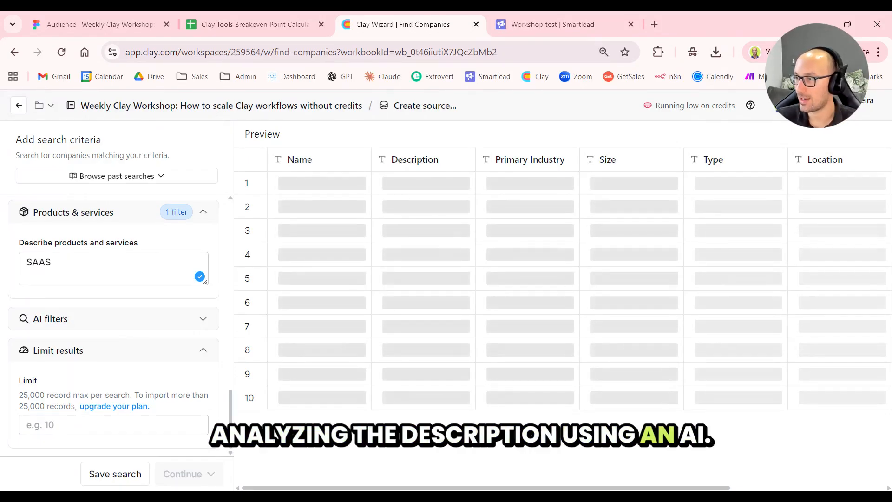
scroll(194, 271, up, 8)
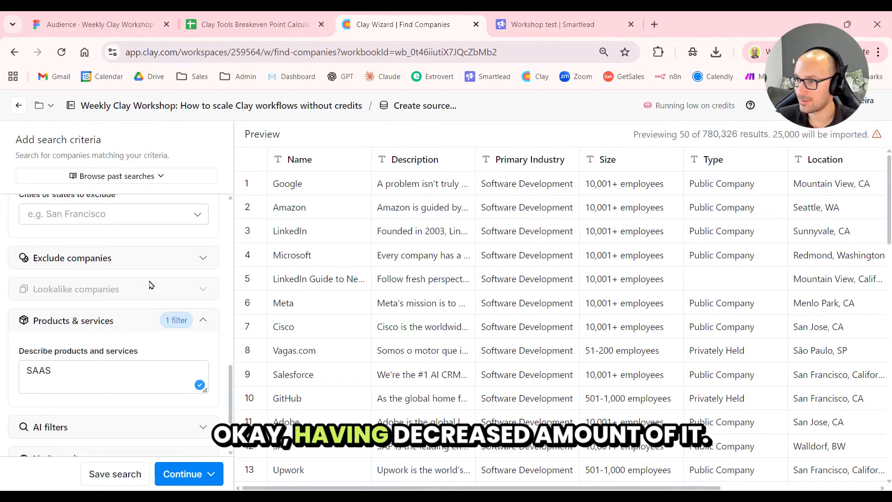
scroll(120, 356, down, 6)
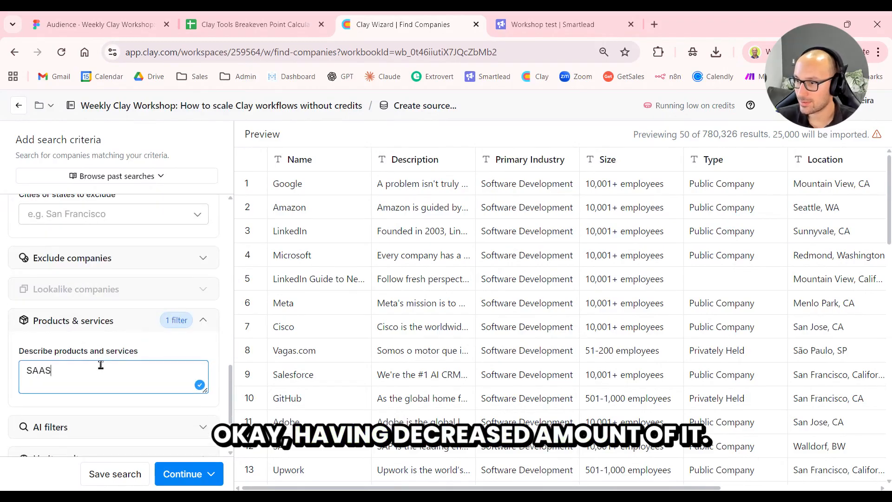
key(ctrl+a)
key(BackSpace)
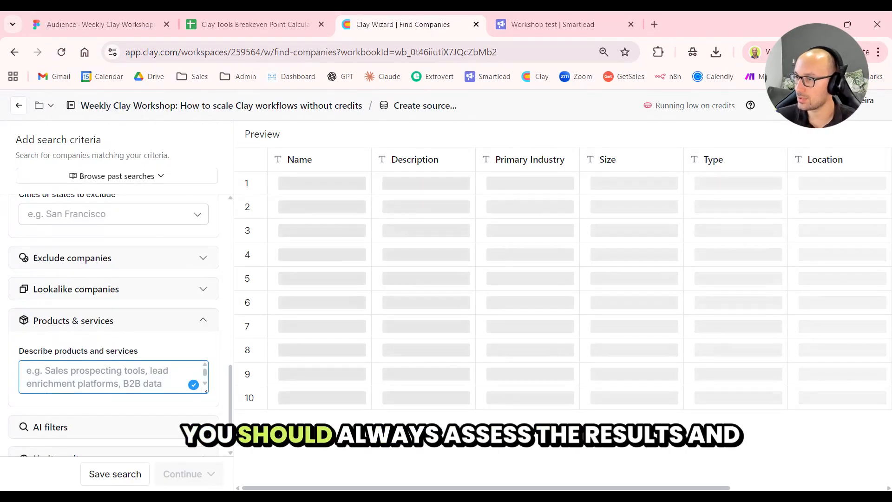
click(177, 324)
Step: Review the remaining search filters and check the number of matching companies in the preview
scroll(162, 327, up, 2)
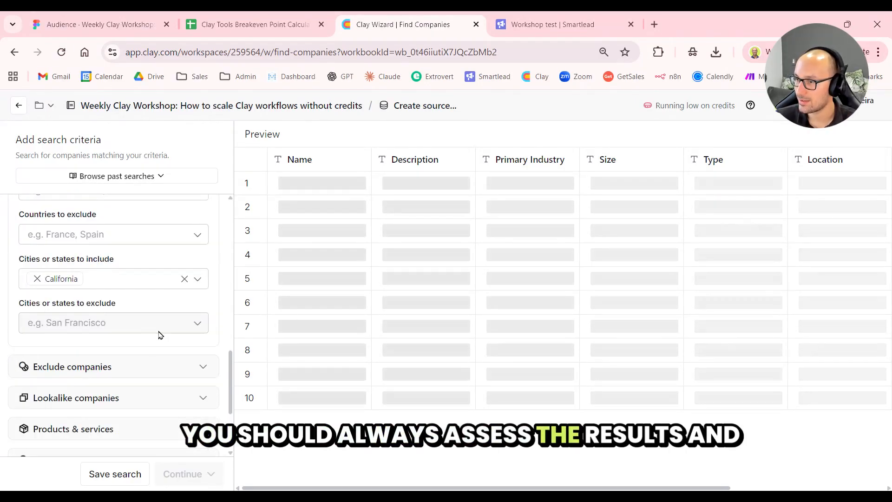
scroll(158, 338, up, 5)
scroll(160, 344, up, 8)
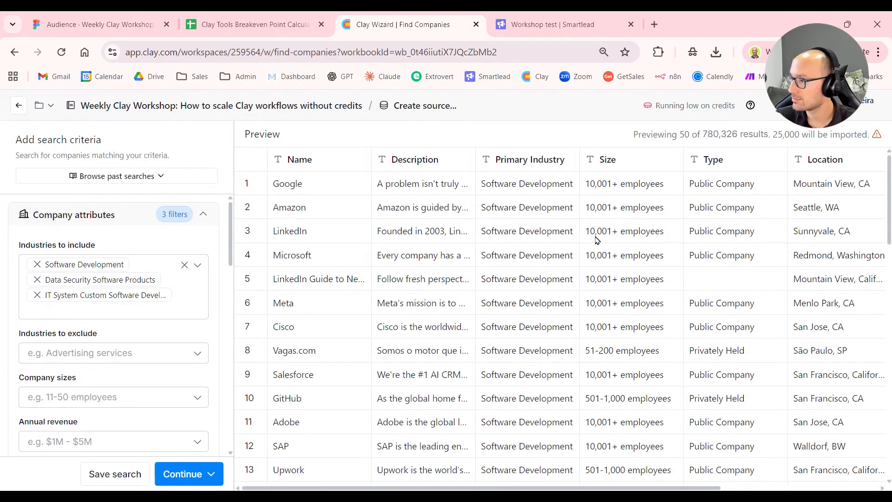
drag(699, 136, 597, 139)
click(577, 173)
drag(679, 135, 748, 134)
click(727, 134)
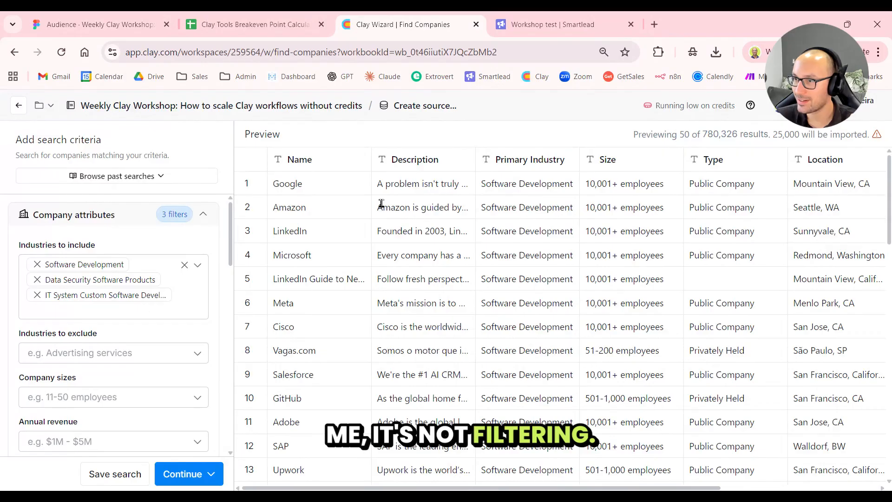
Step: Restart the Find companies search from the workbook overview and include United States as the country
click(20, 107)
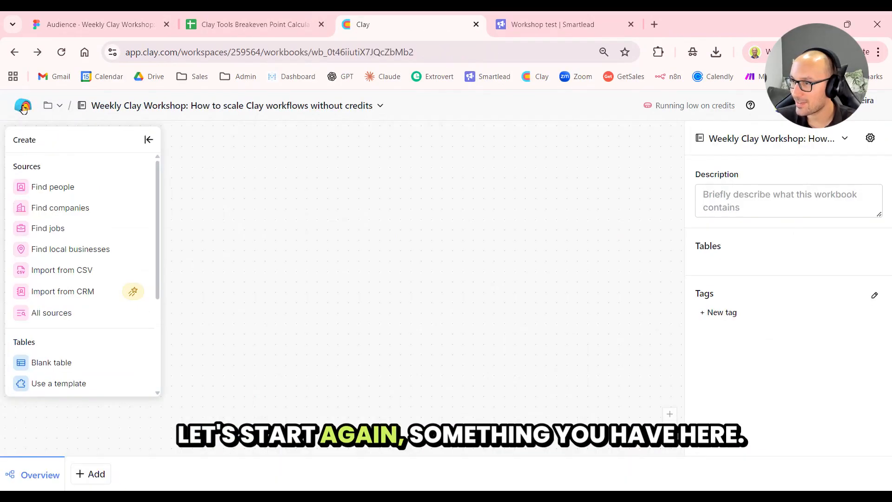
click(60, 207)
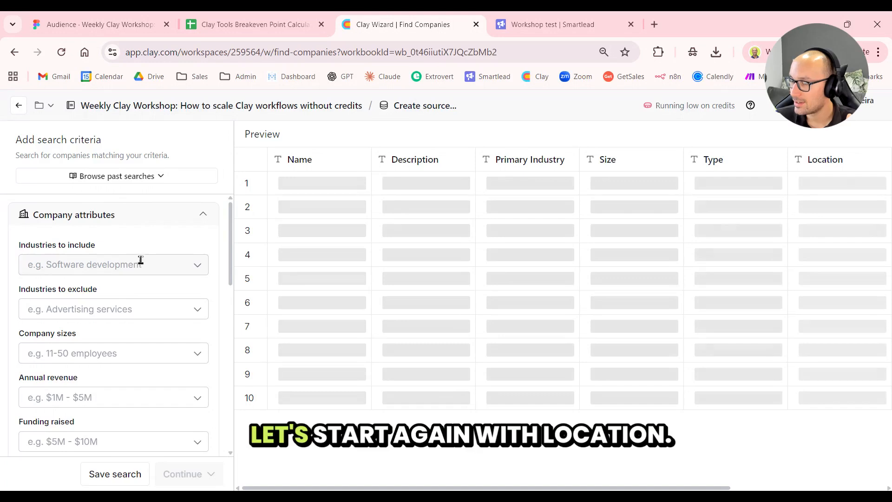
scroll(140, 262, down, 10)
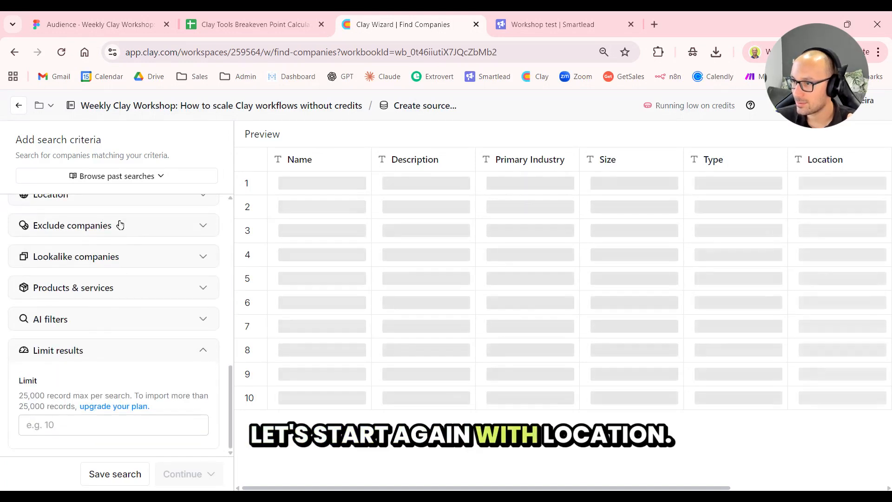
scroll(120, 235, up, 3)
click(100, 300)
scroll(116, 376, down, 2)
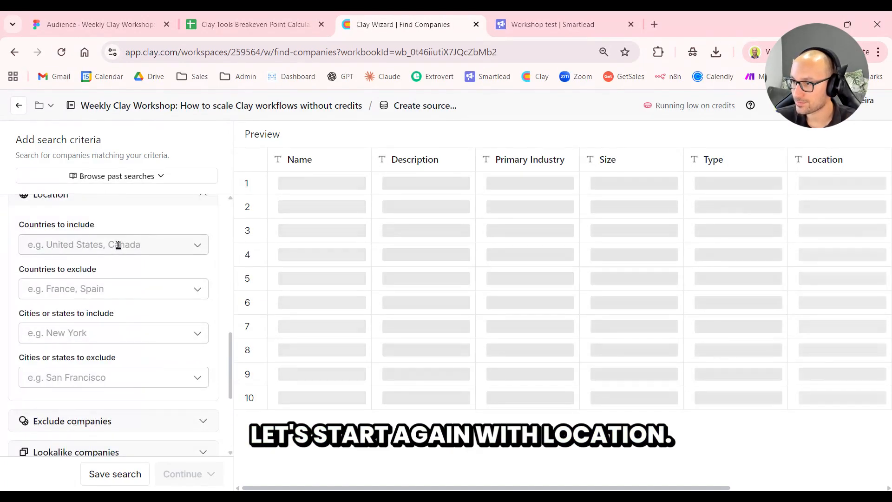
click(117, 245)
text(united)
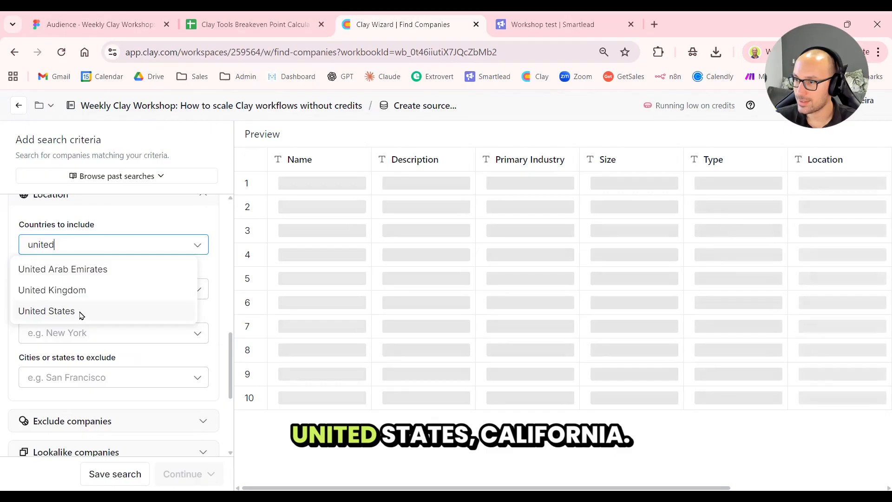
click(80, 311)
Step: Add California to the cities or states to include in the company search
click(128, 328)
text(californ)
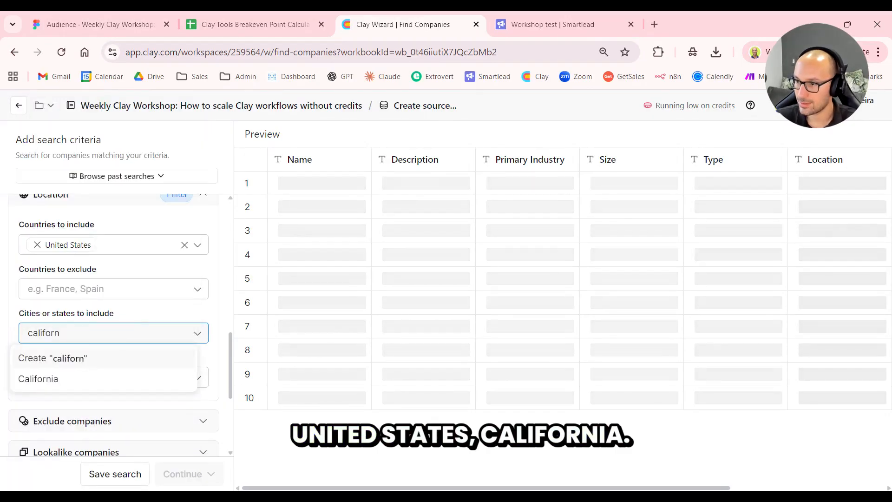
click(105, 379)
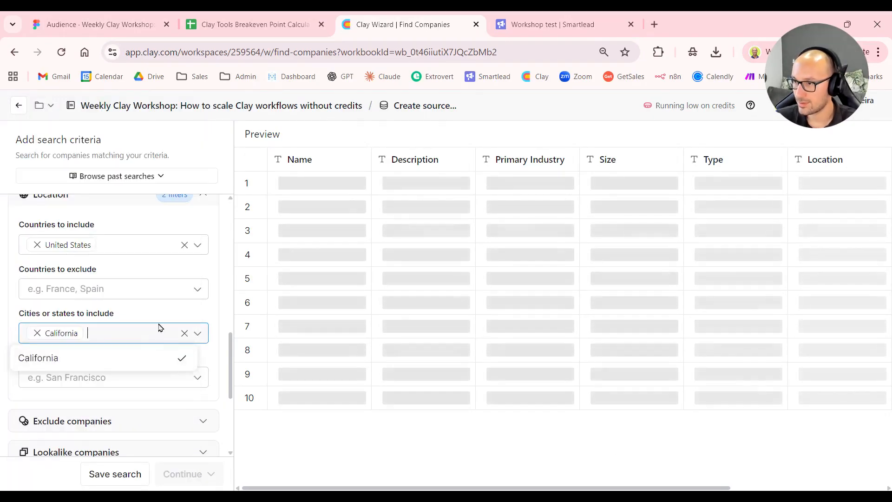
click(223, 316)
Step: Add Software Development to the industries to include in the company search
scroll(213, 313, up, 7)
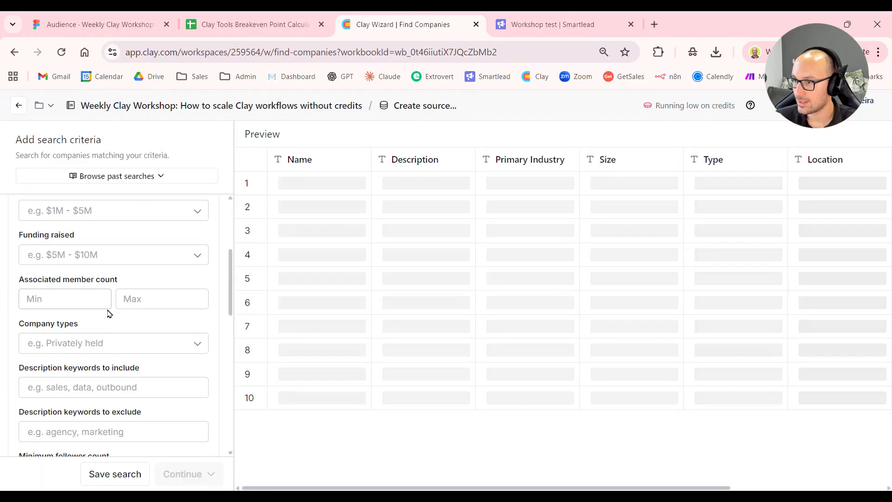
scroll(107, 314, up, 5)
click(127, 264)
text(soft)
text(ware)
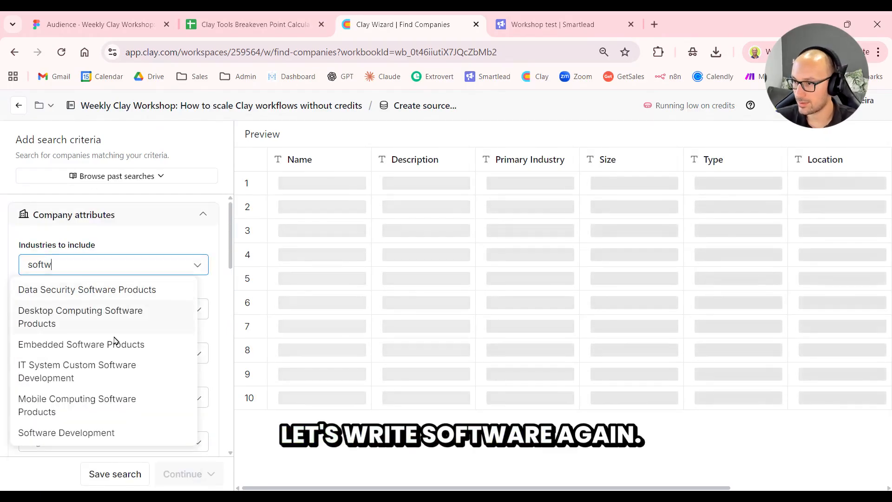
click(85, 430)
click(156, 249)
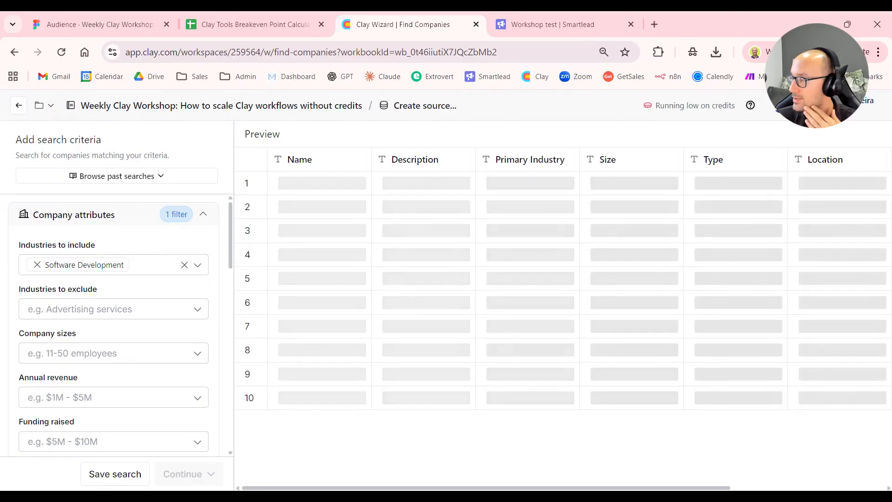
Step: Review the industry, location and remaining filter sections of the new company search
scroll(164, 267, down, 15)
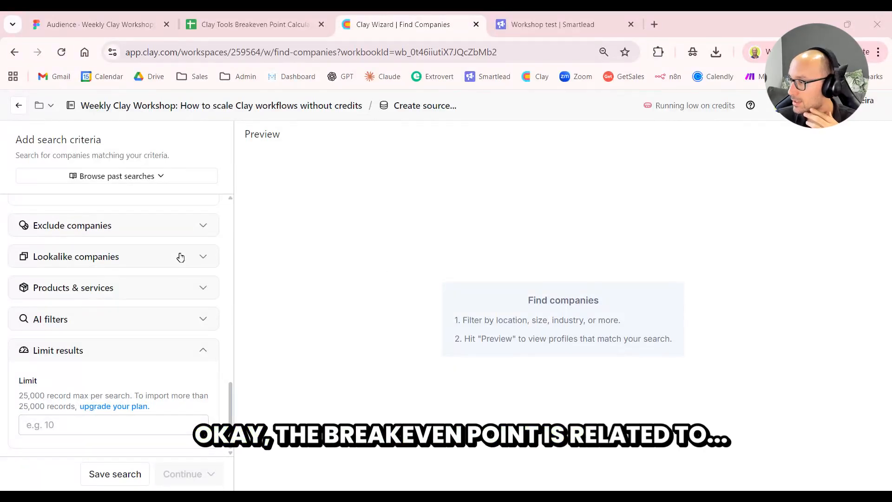
scroll(161, 297, up, 5)
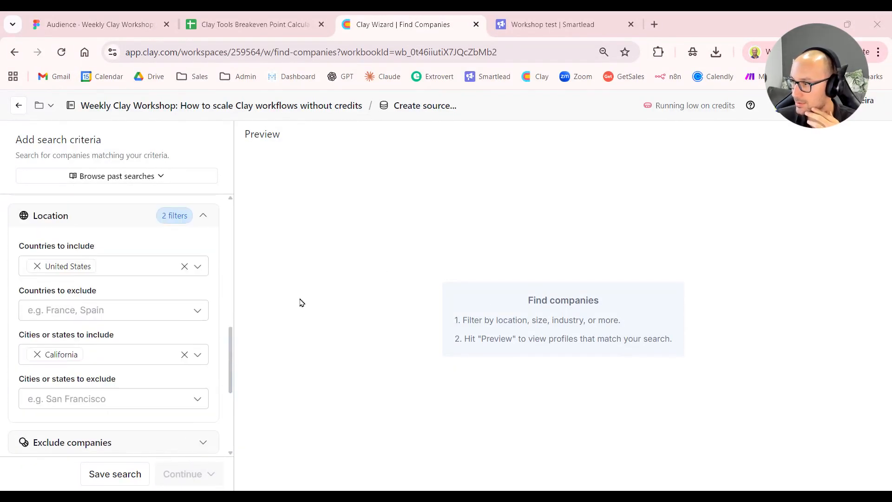
scroll(139, 309, up, 10)
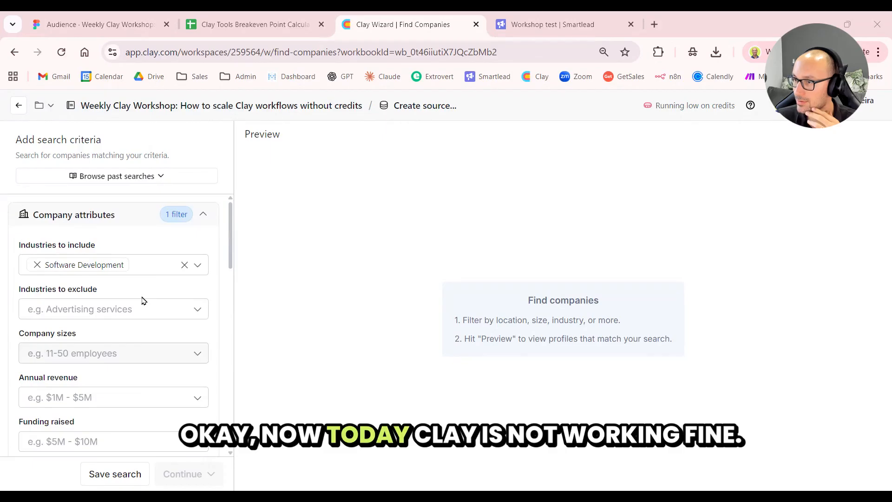
scroll(171, 294, down, 10)
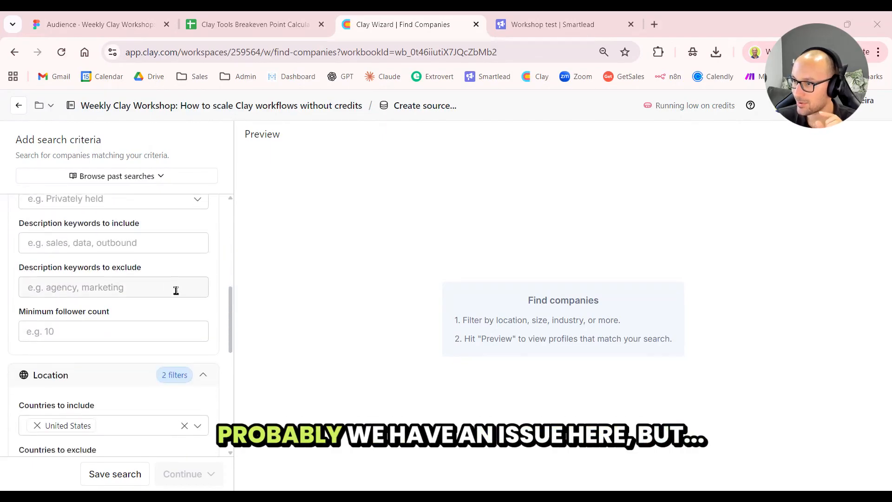
scroll(170, 297, down, 5)
scroll(168, 296, up, 10)
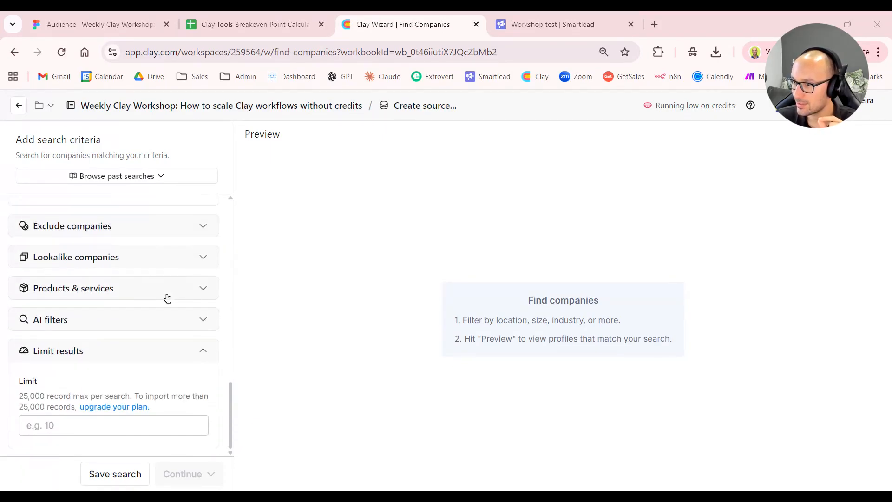
Step: Switch to the Clay Tools Breakeven Point Calculator spreadsheet and examine the Datagma Discovery plan's costs and break-even point
click(273, 25)
click(425, 253)
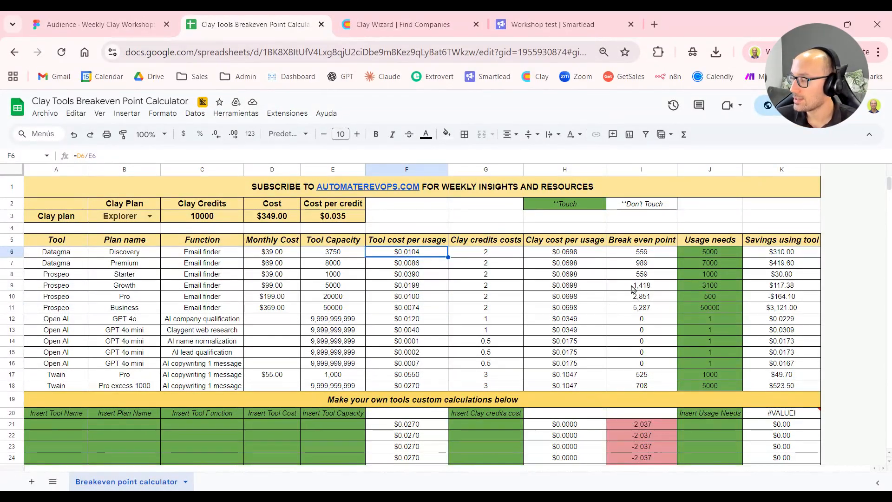
click(655, 256)
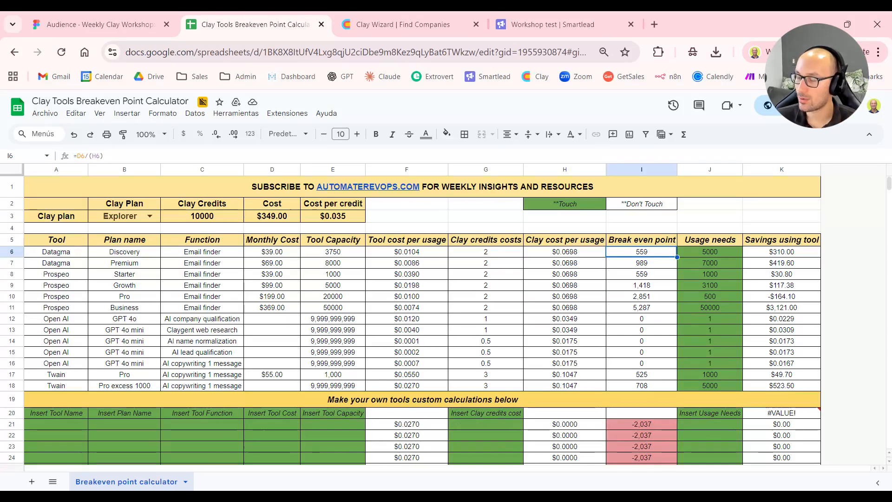
click(61, 256)
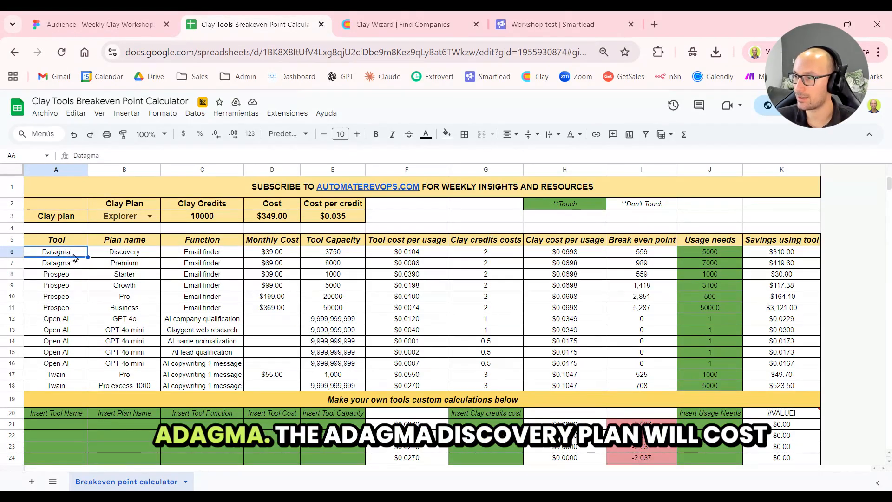
click(131, 255)
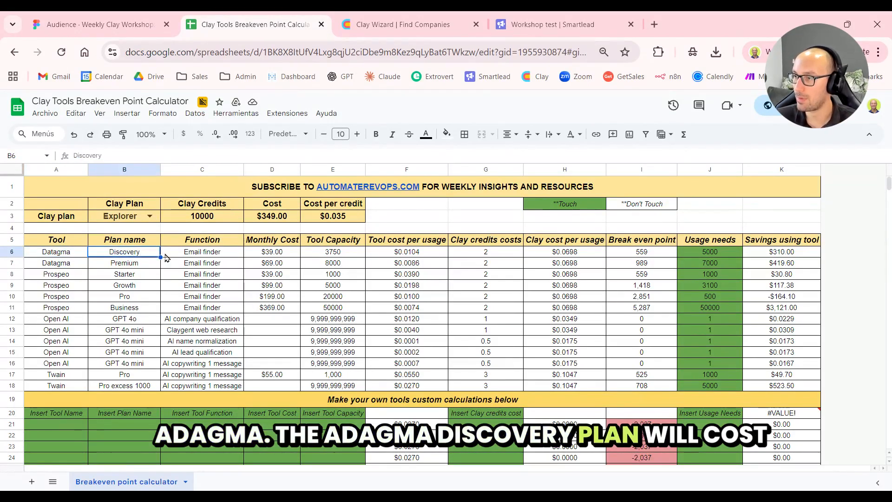
click(280, 254)
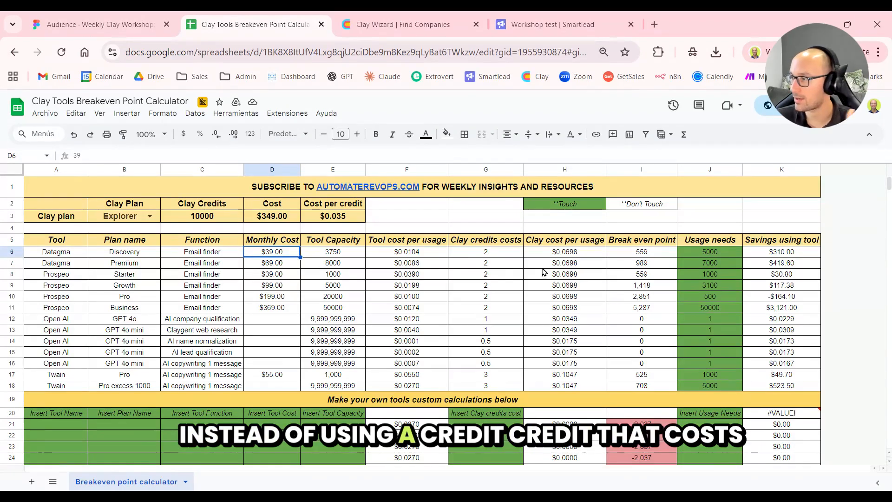
click(565, 253)
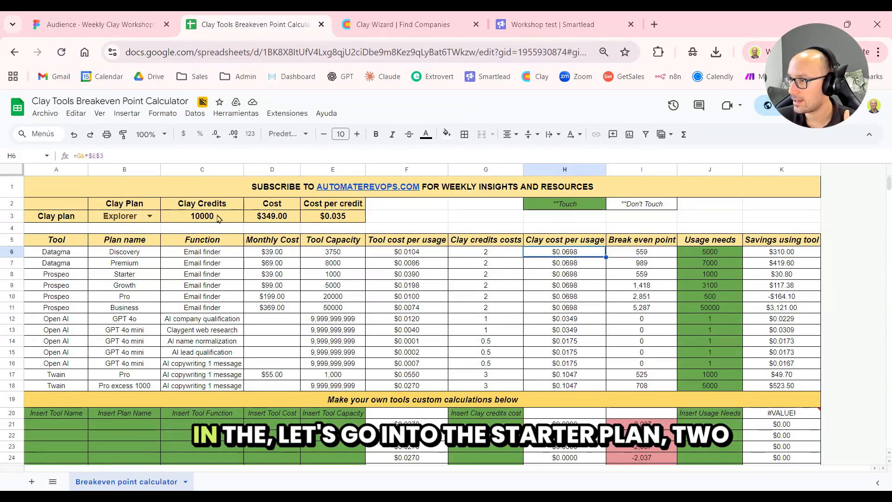
Step: Set the Clay plan to Starter and check the Datagma Discovery row's Clay cost per usage, monthly cost and break-even point
click(125, 216)
click(113, 246)
click(509, 279)
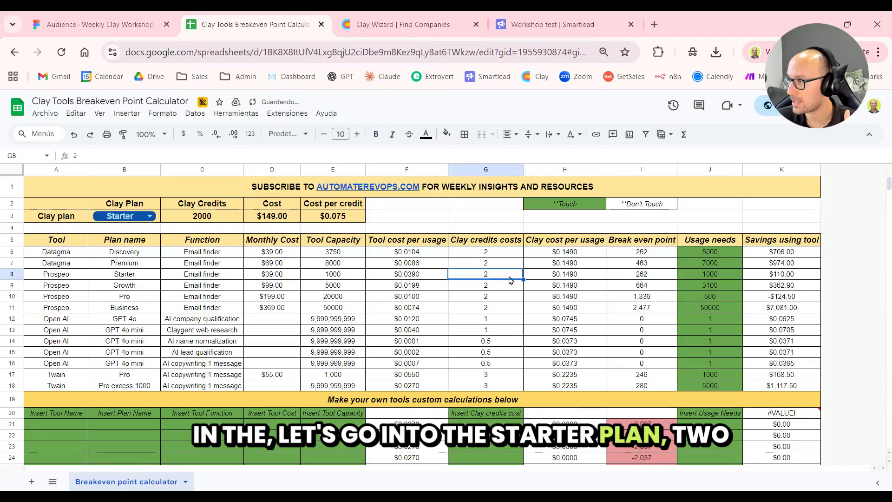
click(578, 253)
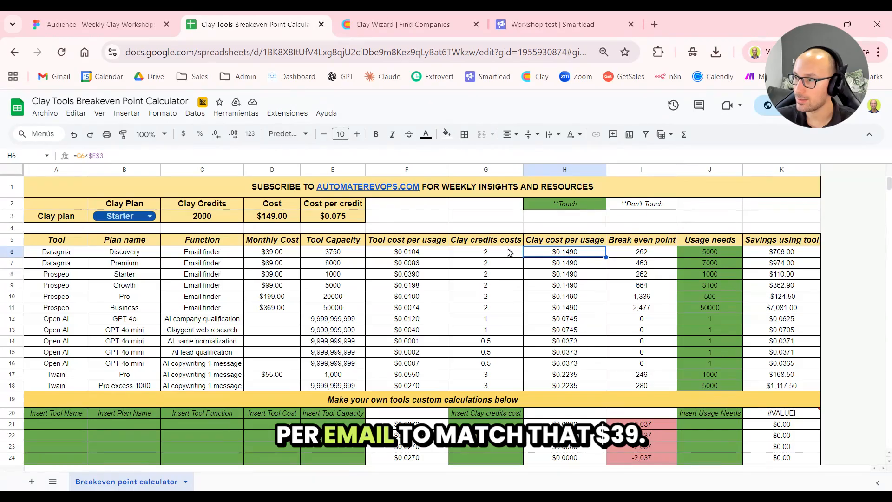
click(277, 253)
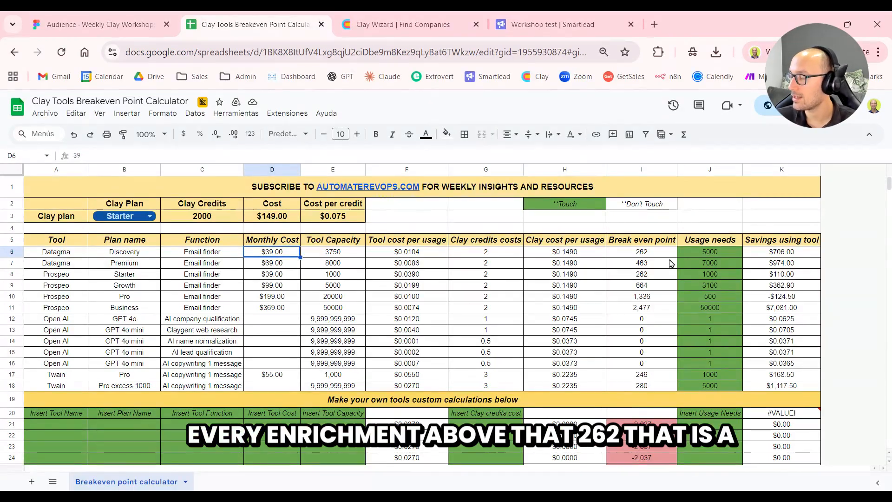
click(650, 255)
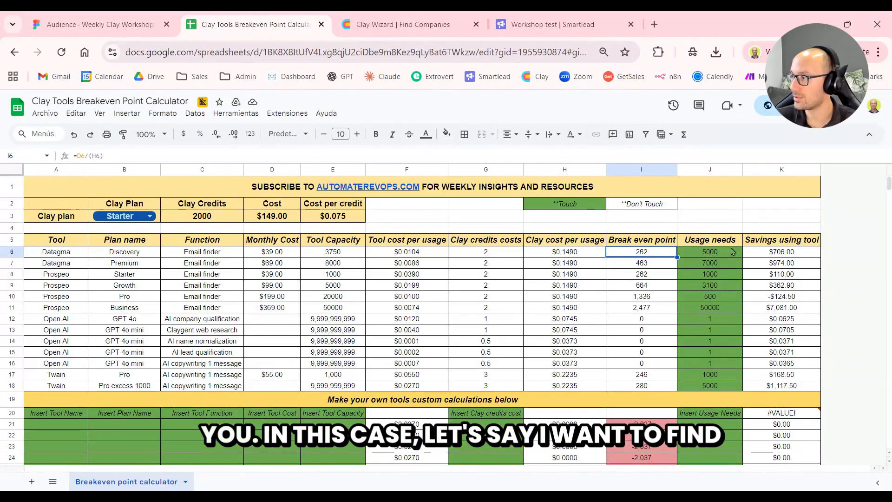
Step: Set the Datagma Discovery plan's usage needs to 1000 and check its savings
click(710, 256)
text(10)
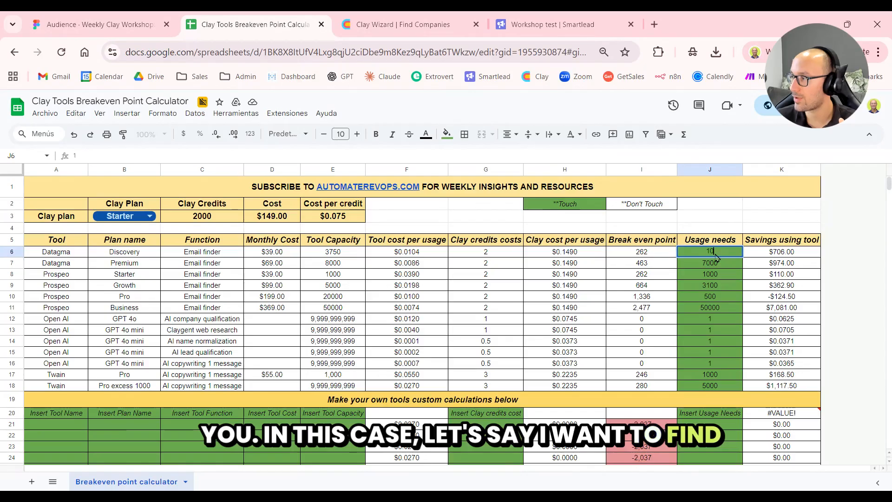
text(00)
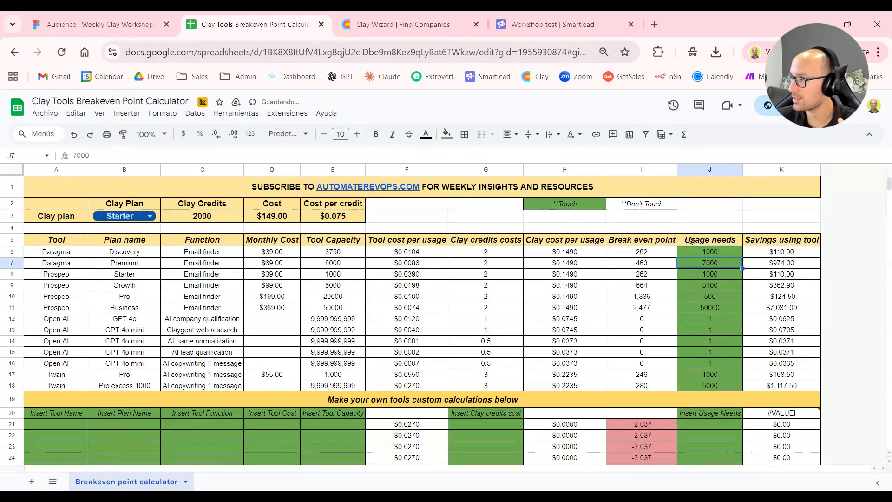
click(797, 254)
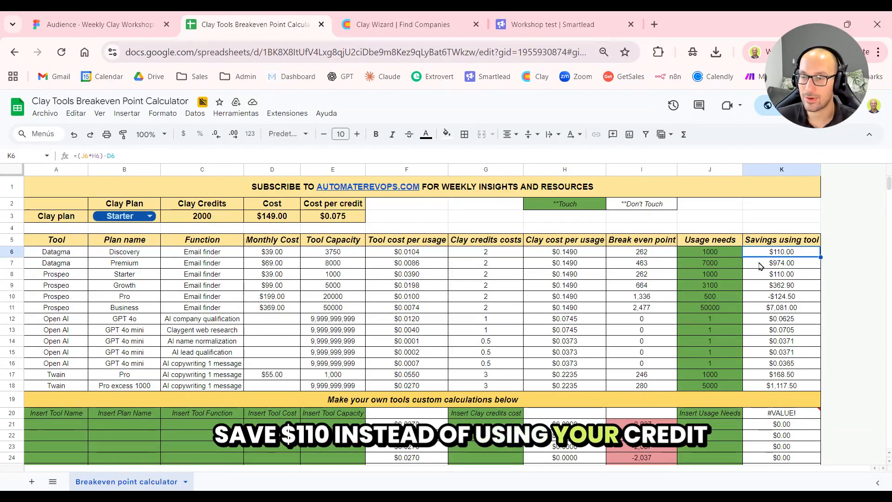
Step: Set the Datagma Discovery plan's usage needs to 2000 and check its savings
click(719, 254)
text(2000)
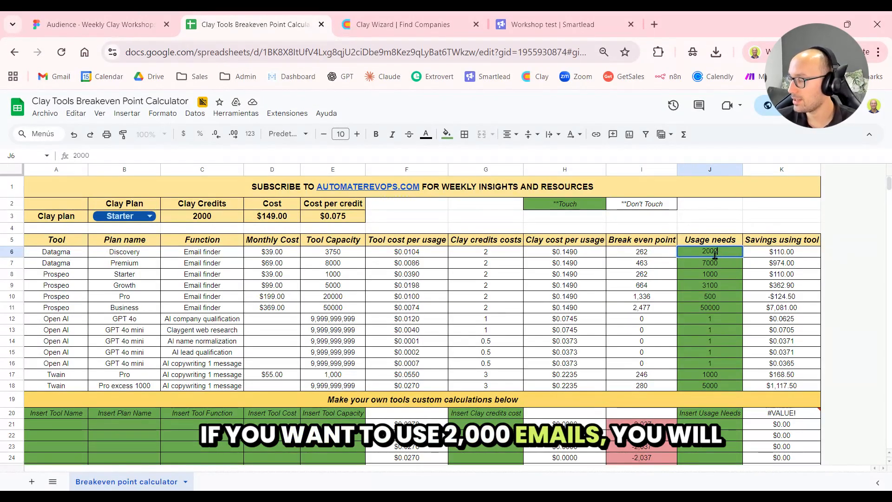
key(Return)
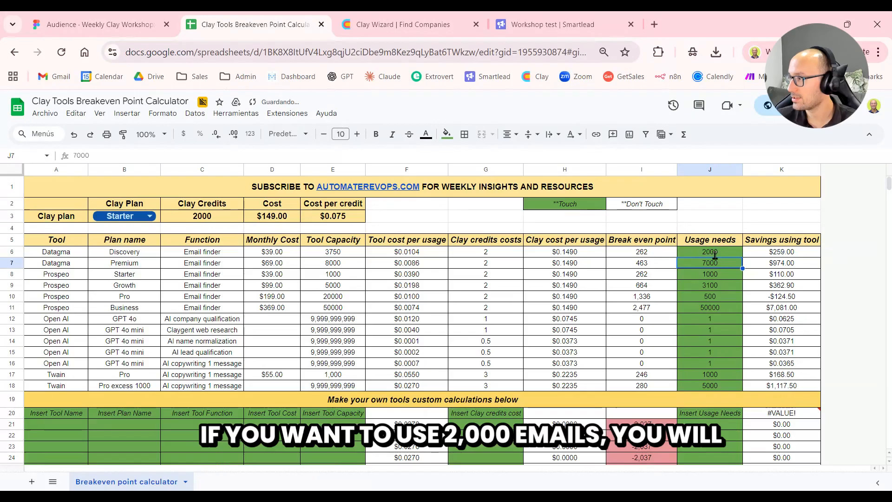
click(782, 256)
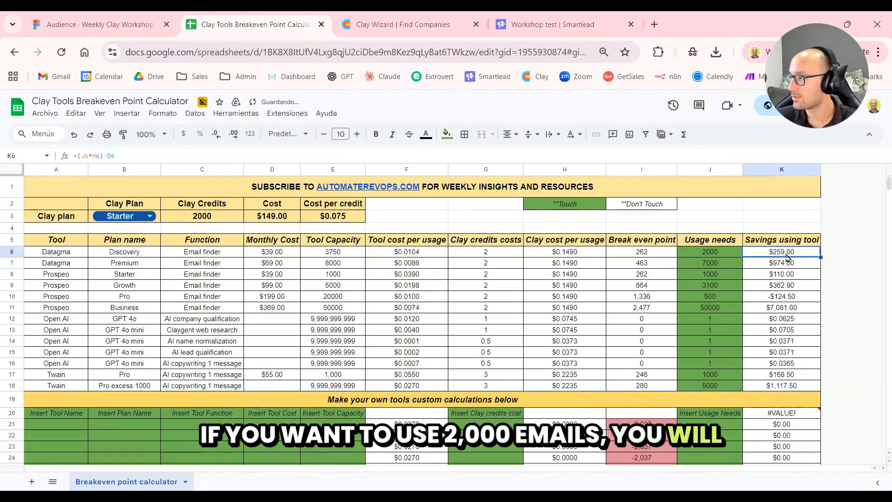
Step: Set the Datagma Discovery plan's usage needs to the break-even value of 262 and check its savings
click(727, 256)
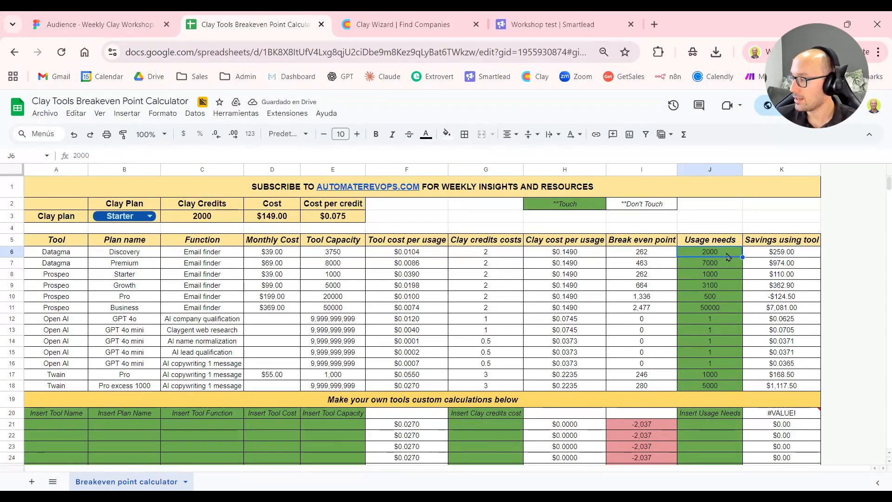
text(262)
key(Return)
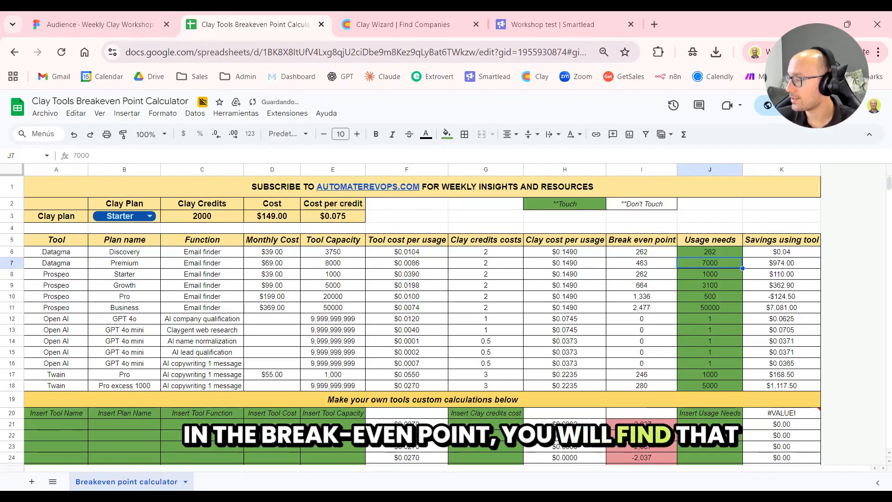
click(780, 252)
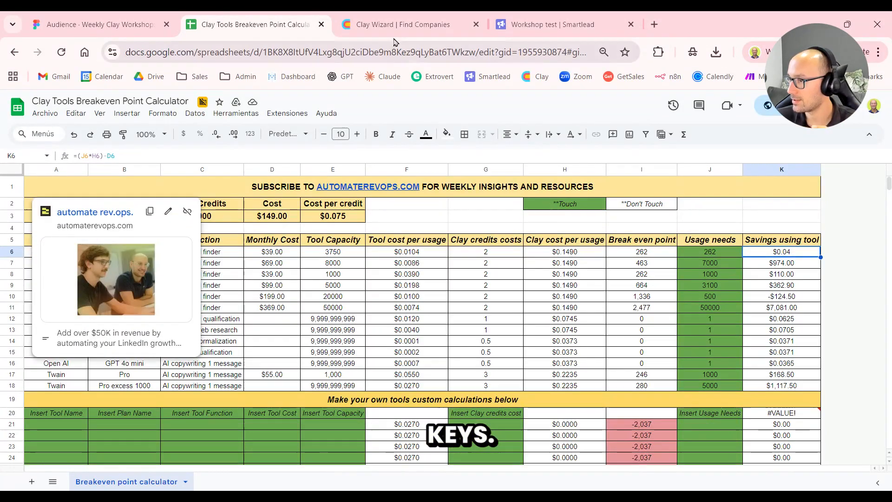
Step: Switch to the Clay Find Companies page and reload it so the search criteria and preview load
click(410, 25)
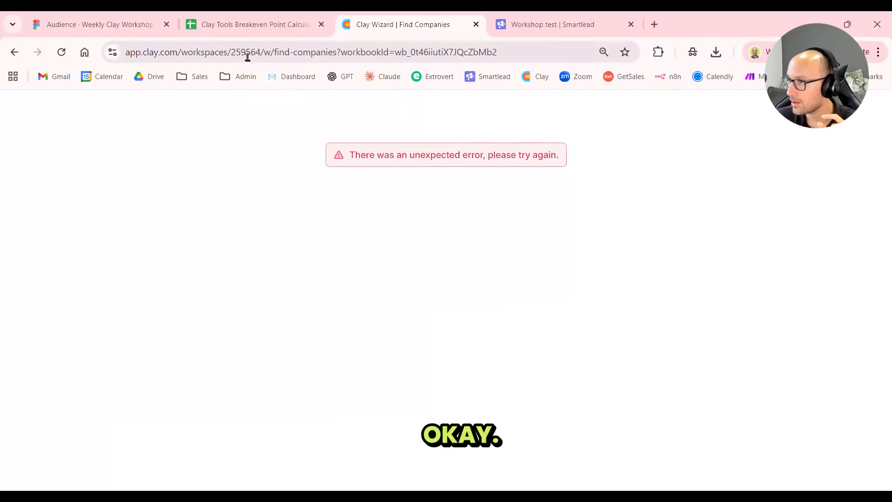
click(352, 57)
key(Return)
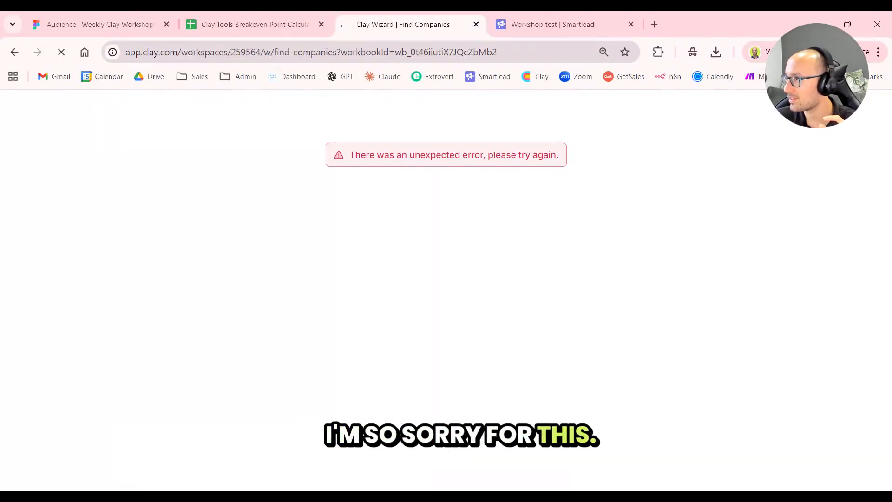
drag(370, 153, 455, 155)
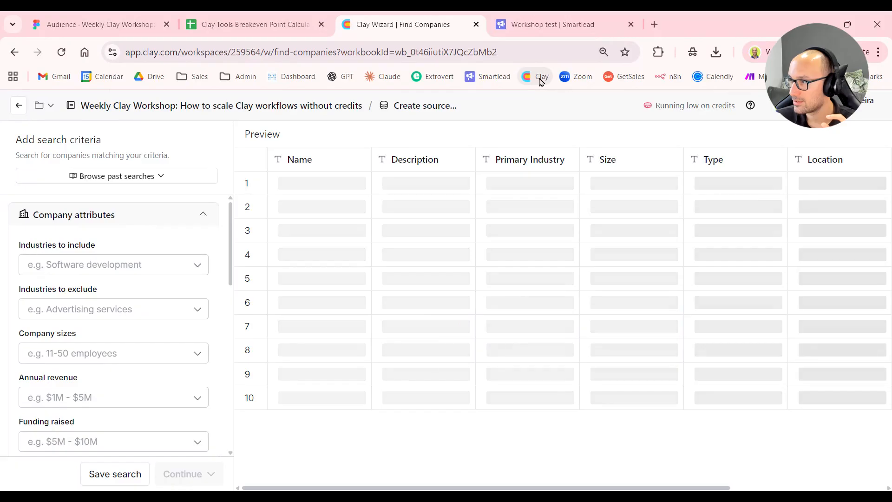
scroll(135, 257, down, 5)
scroll(140, 258, up, 5)
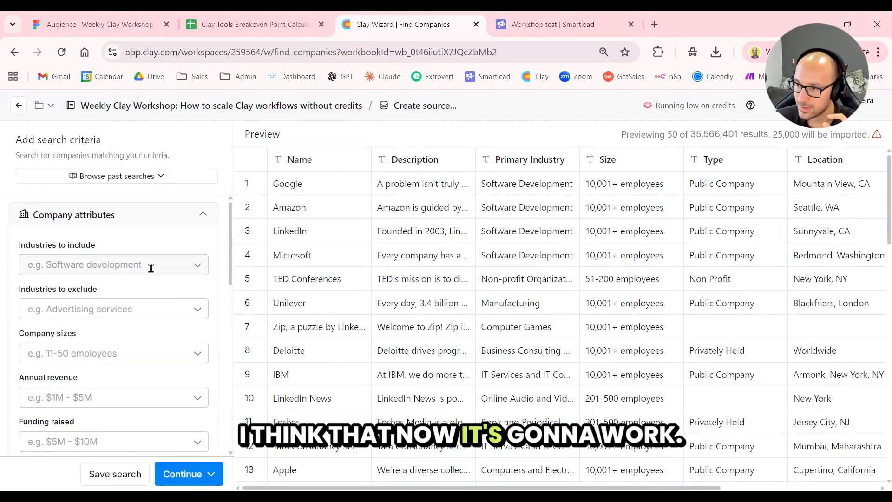
Step: Add Software Development as an industry to include in the company search
click(151, 265)
text(soft)
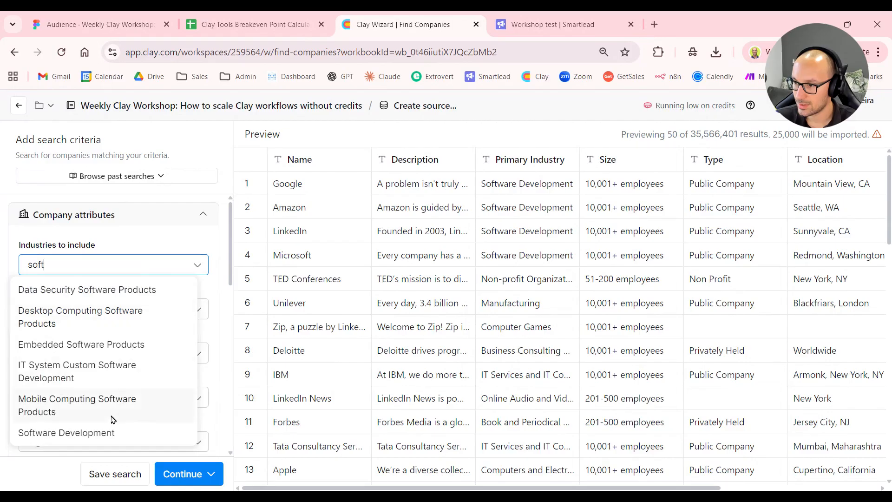
click(107, 431)
click(147, 245)
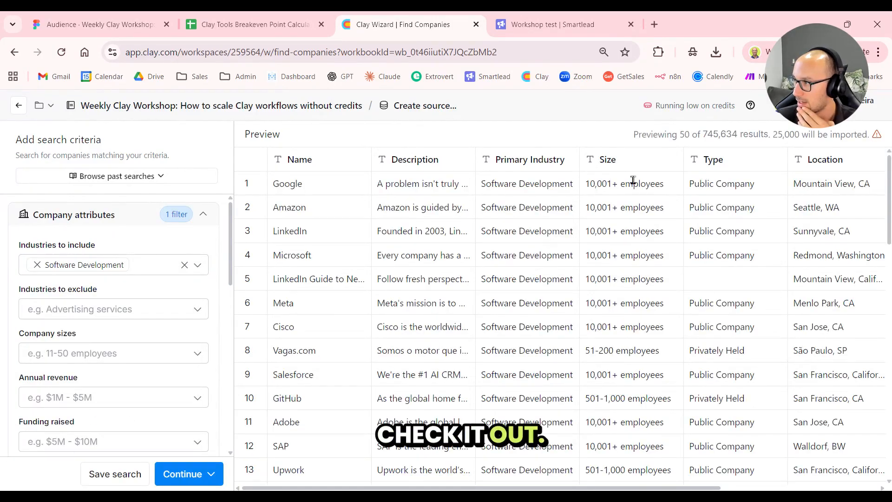
Step: Add California to the cities or states to include and check how many companies match
scroll(149, 289, down, 10)
click(109, 275)
scroll(123, 311, down, 2)
click(118, 302)
text(califo)
click(115, 347)
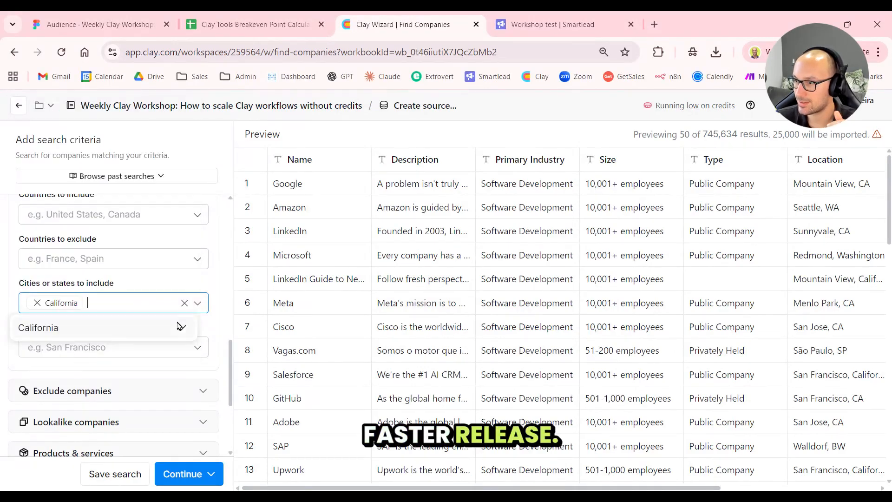
click(215, 285)
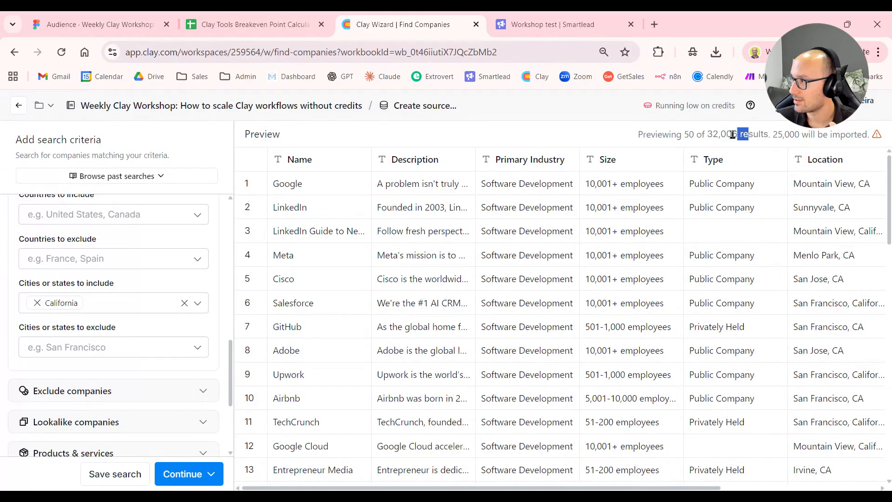
drag(750, 134, 717, 134)
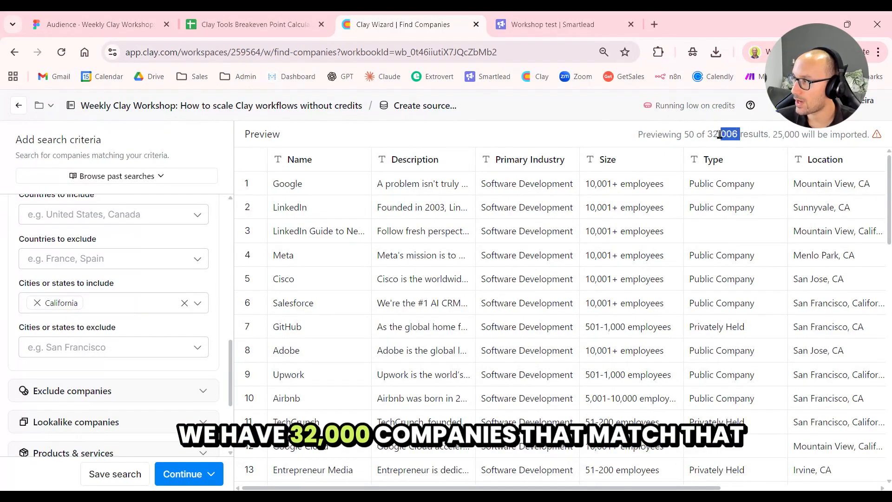
Step: Review the search filters and import limit, and import the matching companies into a new table with the Actions pane closed
scroll(172, 275, up, 10)
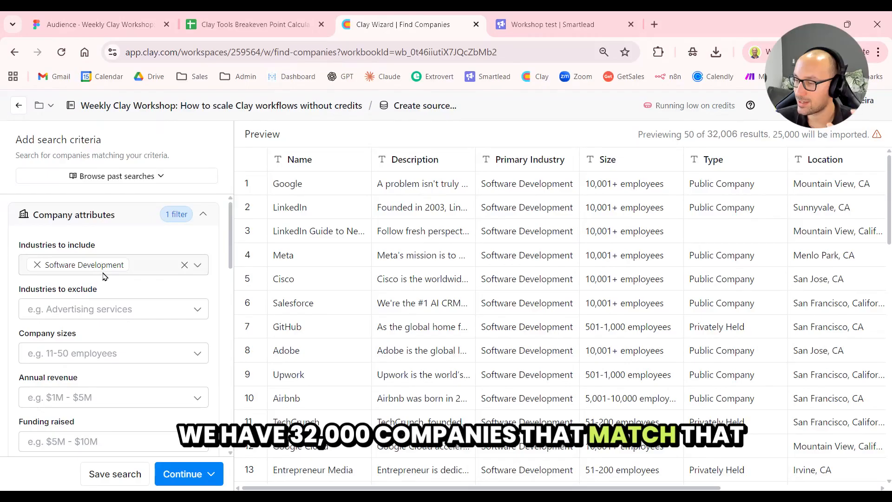
scroll(129, 278, down, 15)
scroll(129, 286, up, 6)
scroll(131, 285, up, 10)
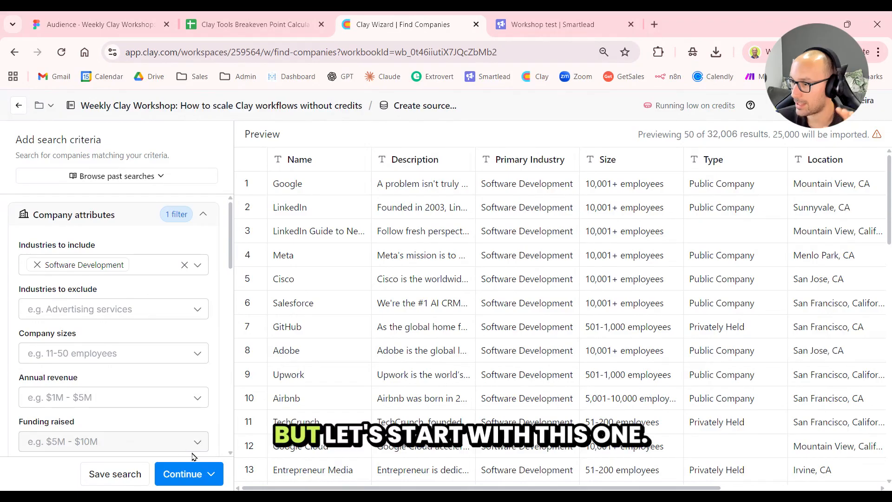
click(205, 478)
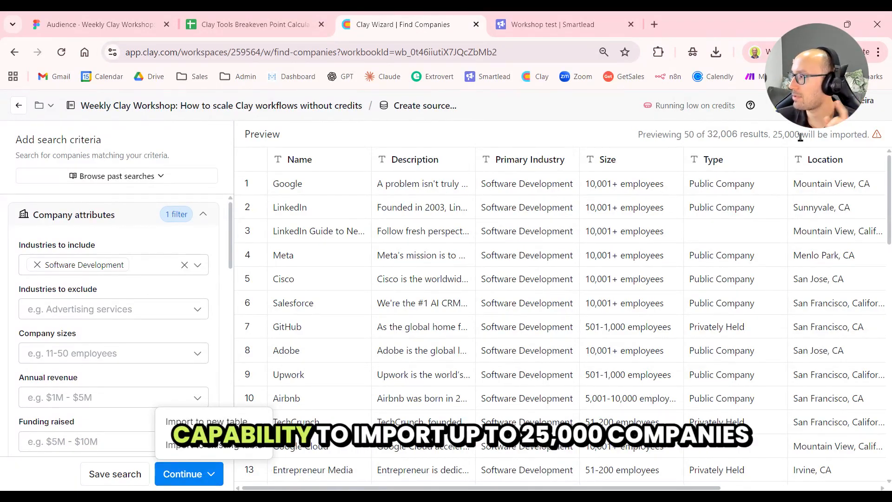
drag(800, 134, 774, 136)
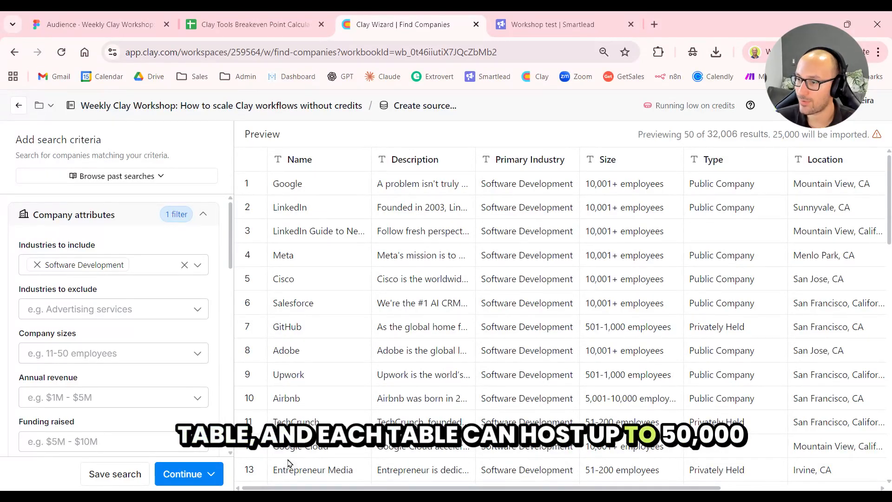
click(211, 474)
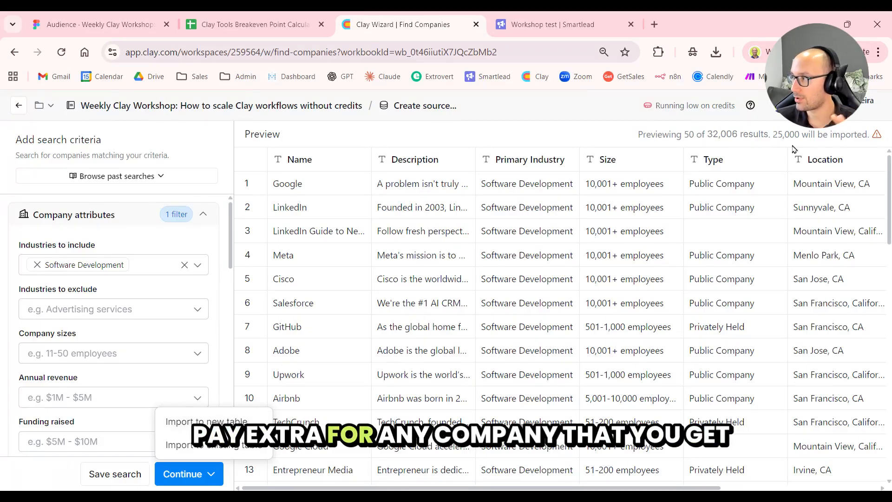
click(244, 421)
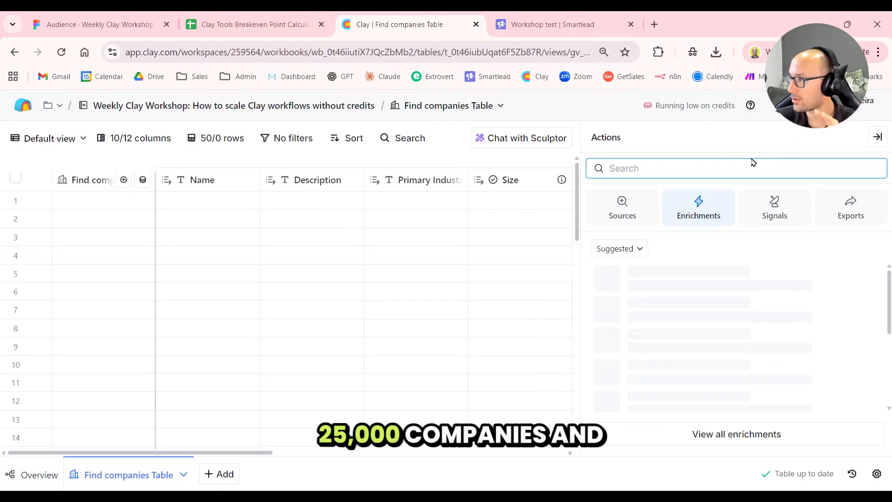
click(878, 141)
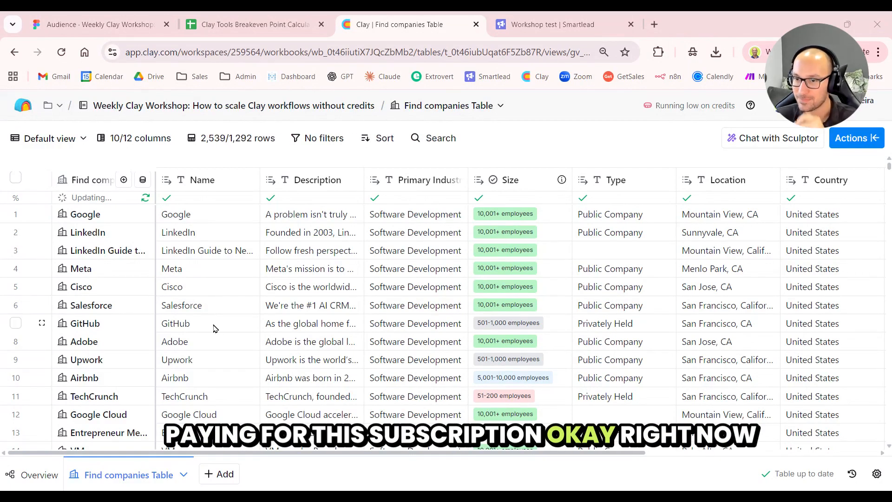
Step: Look through the imported companies' descriptions, primary industries and sizes
scroll(393, 270, down, 7)
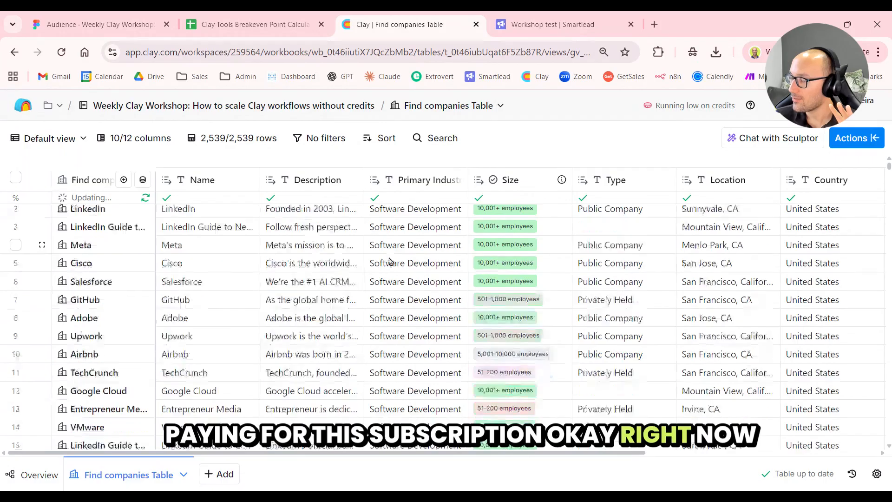
scroll(393, 270, down, 2)
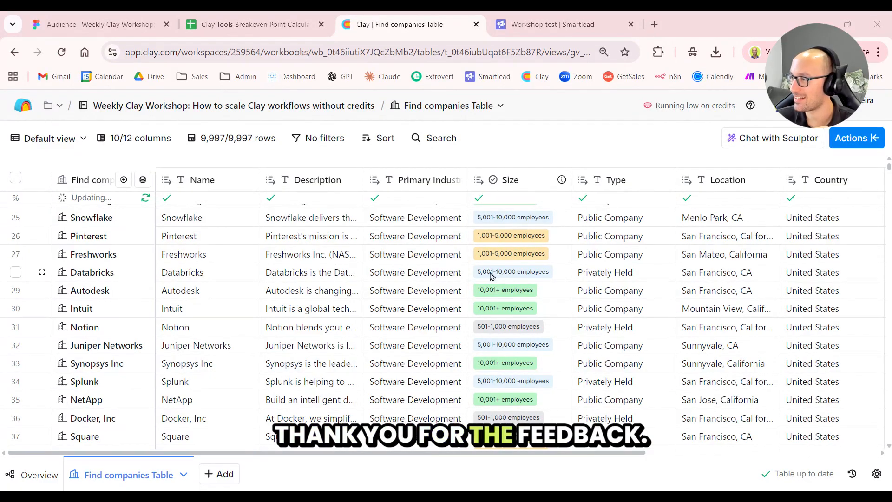
click(349, 262)
click(425, 261)
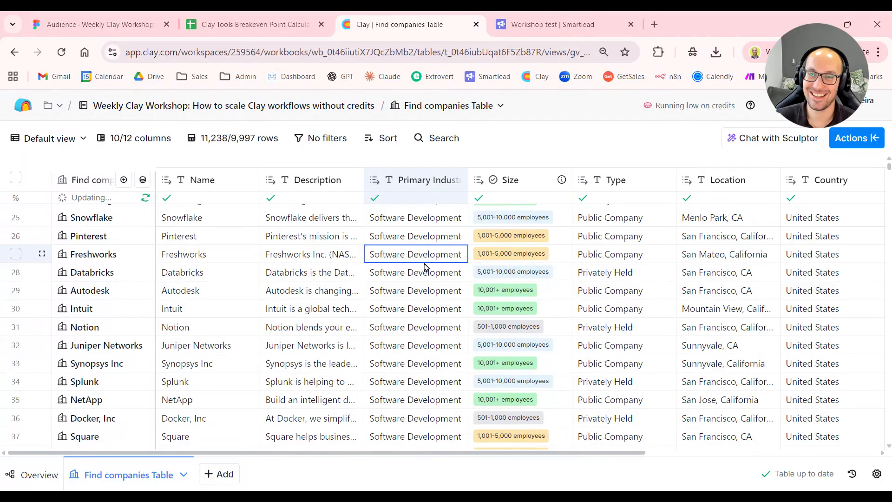
click(337, 259)
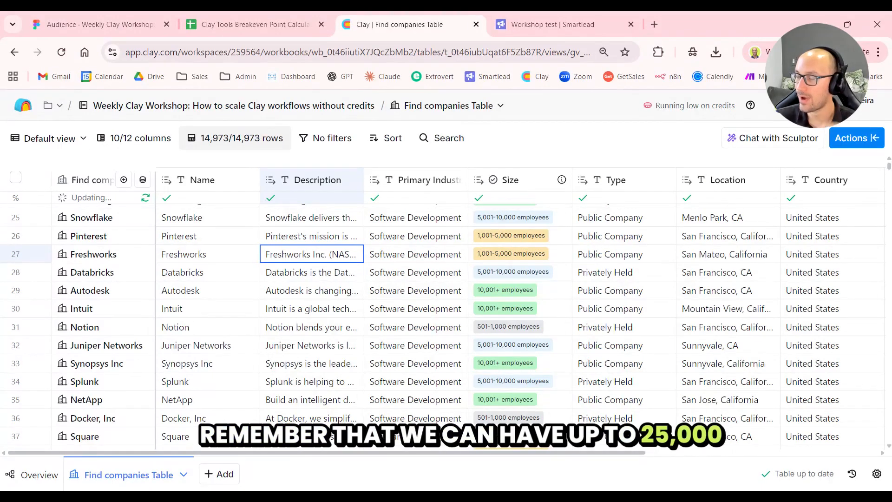
click(129, 24)
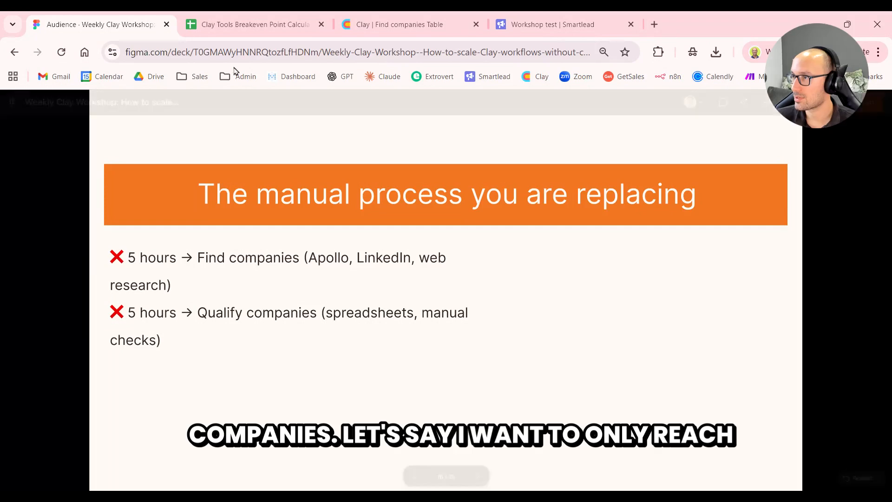
click(261, 25)
click(400, 24)
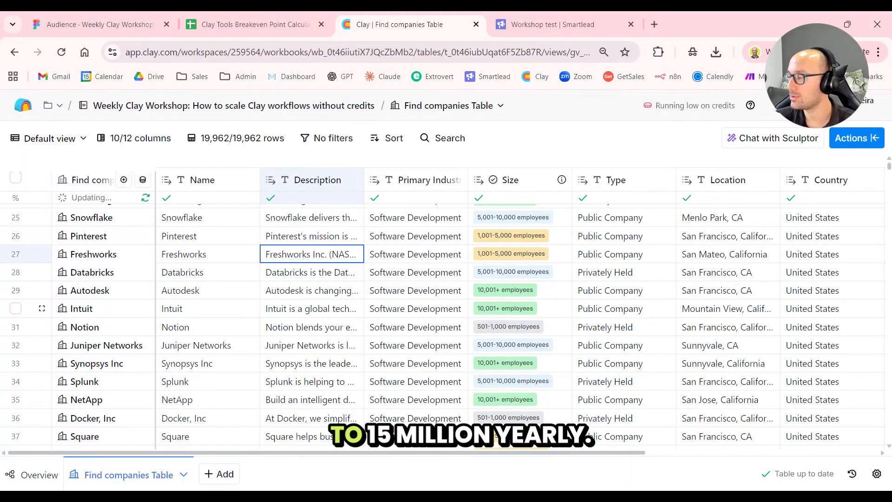
click(415, 253)
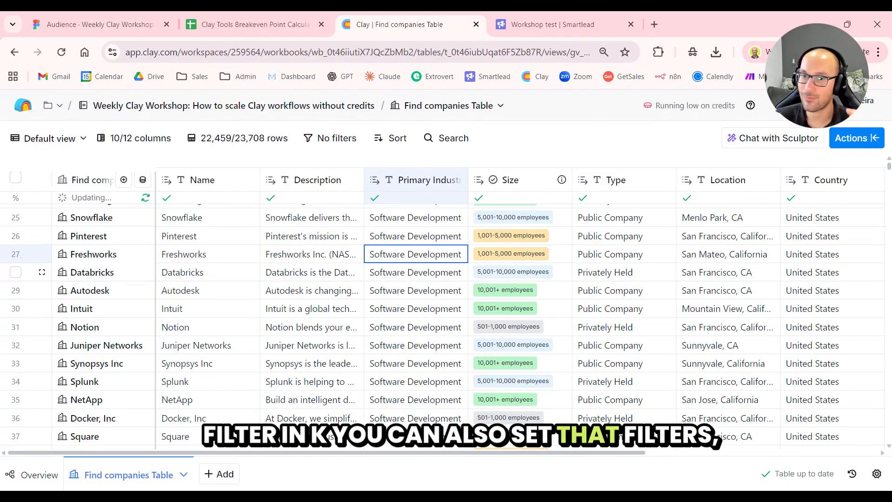
click(424, 291)
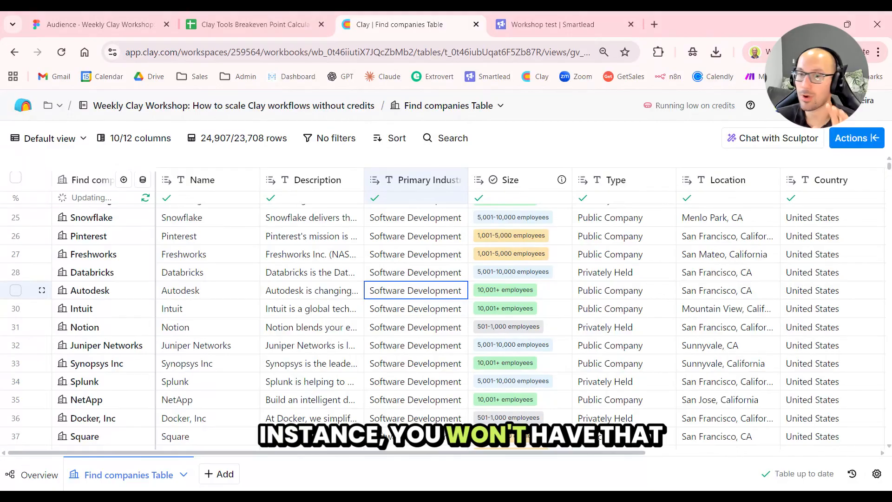
click(310, 255)
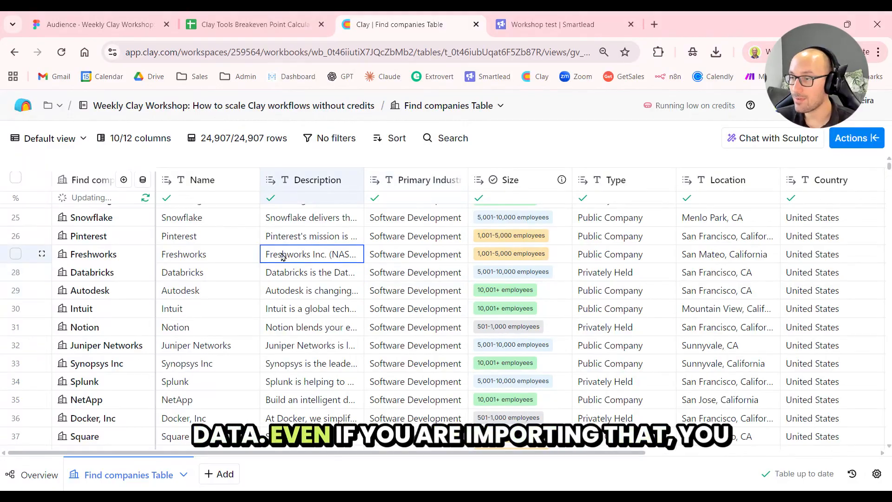
Step: Add Annual Revenue from the Pinterest company record's cell details as a new table column
click(96, 239)
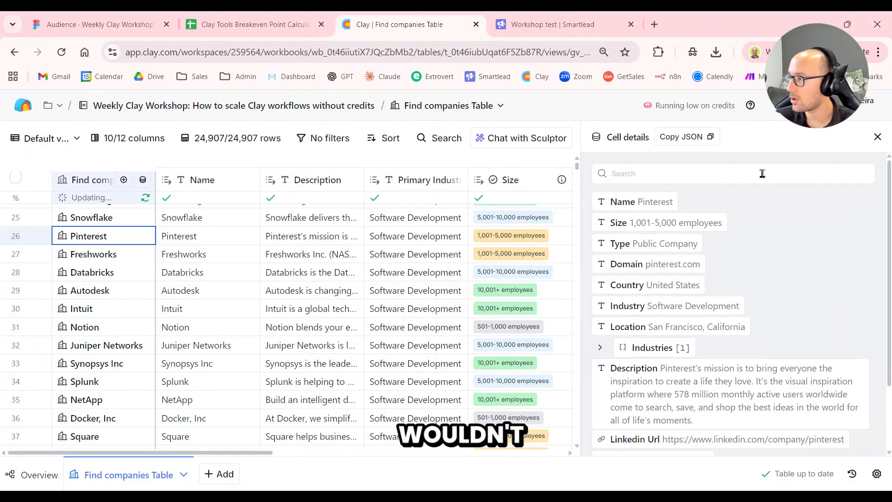
scroll(766, 223, down, 2)
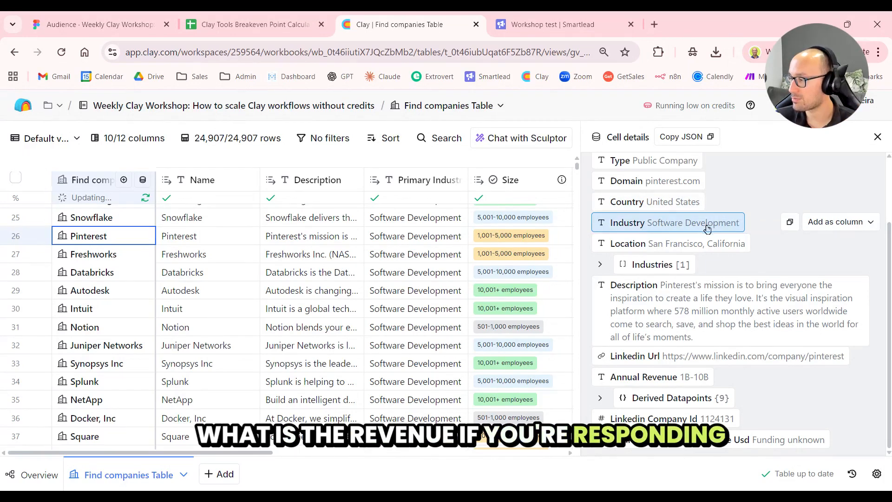
click(841, 376)
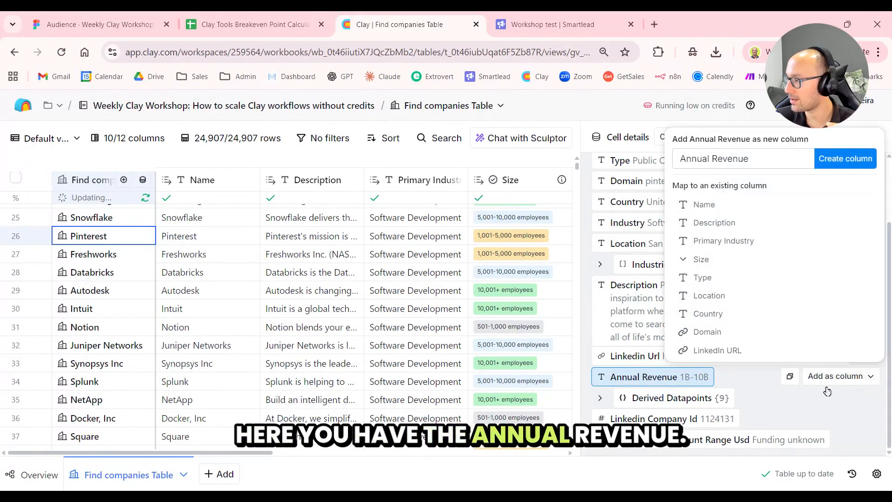
click(843, 168)
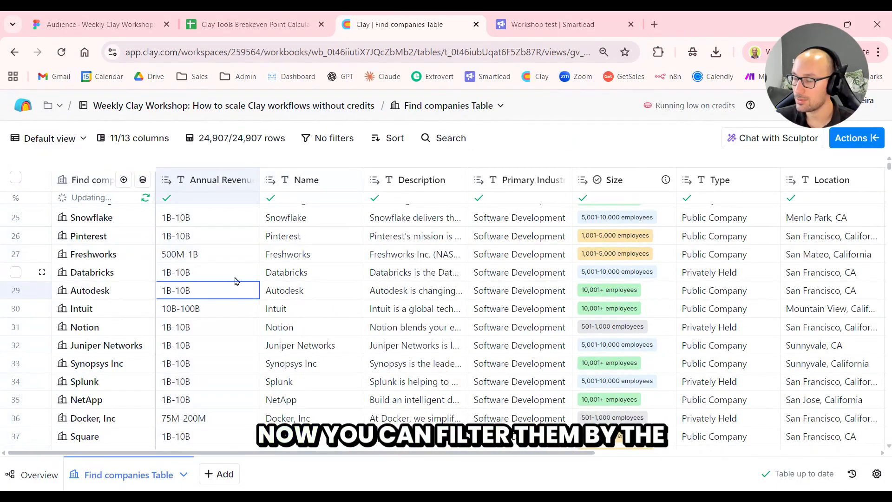
Step: Look through the Annual Revenue ranges of the companies further down the table
scroll(233, 291, down, 10)
scroll(232, 293, down, 20)
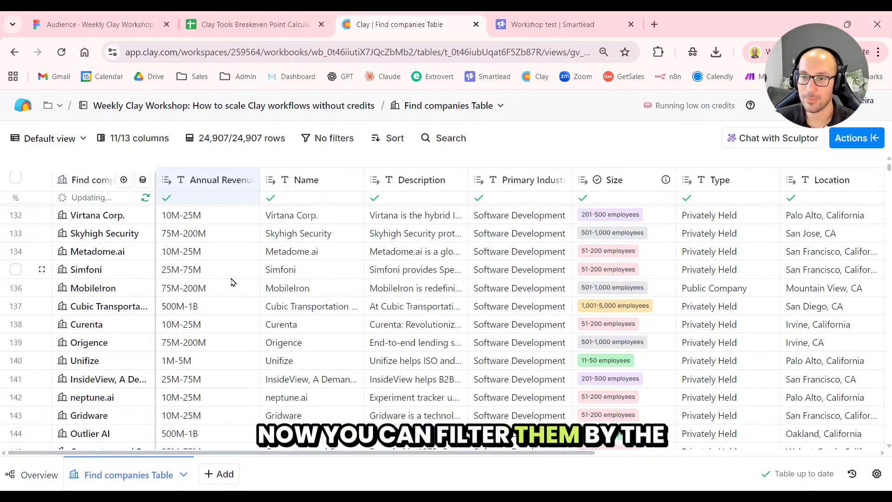
click(302, 275)
click(225, 287)
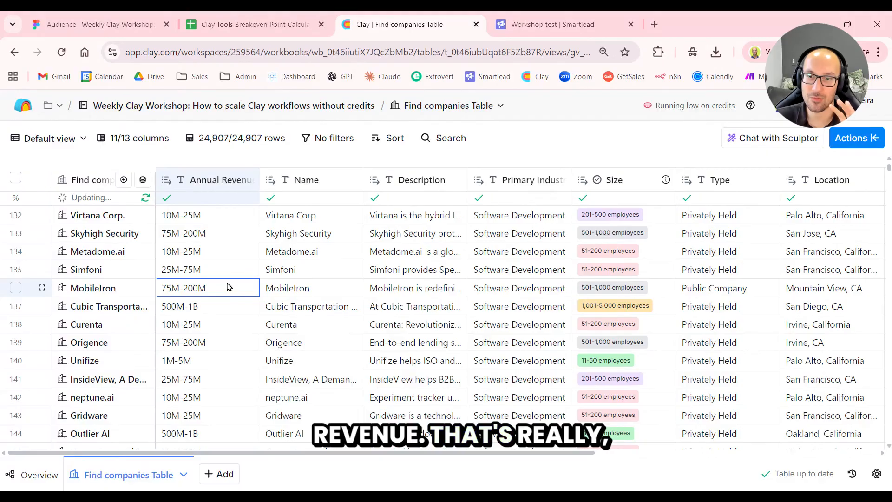
scroll(227, 288, down, 10)
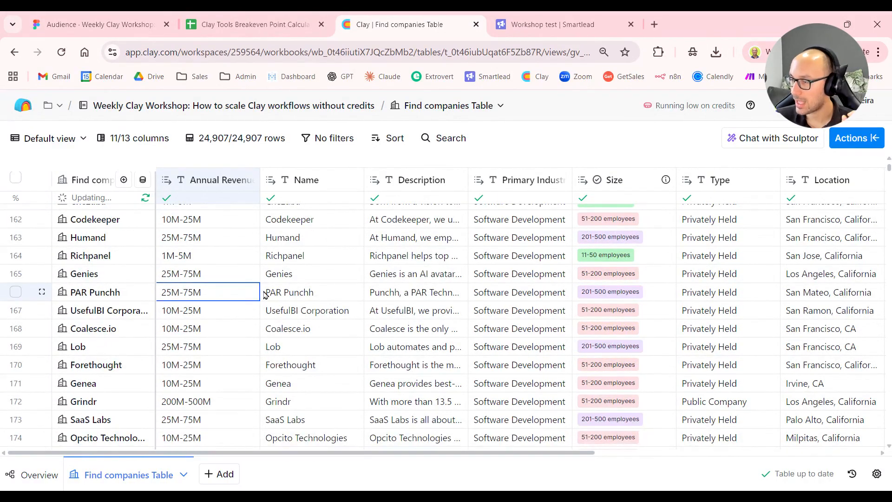
key(Right)
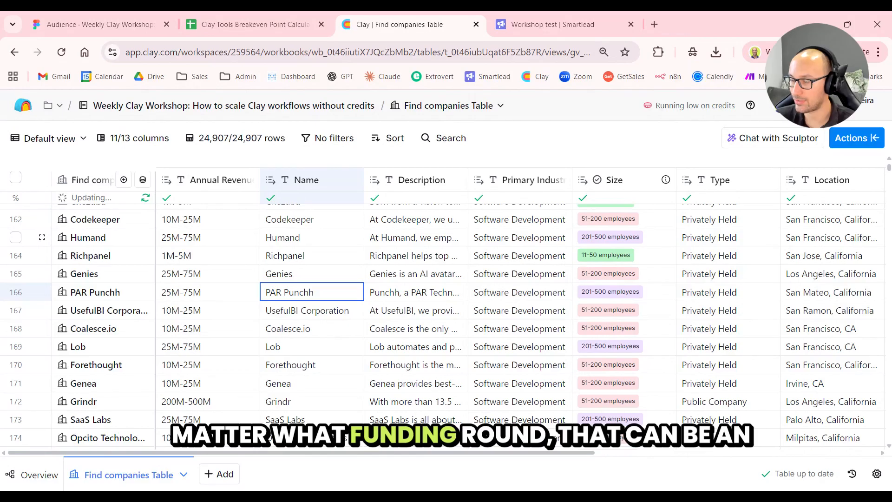
click(409, 256)
click(312, 259)
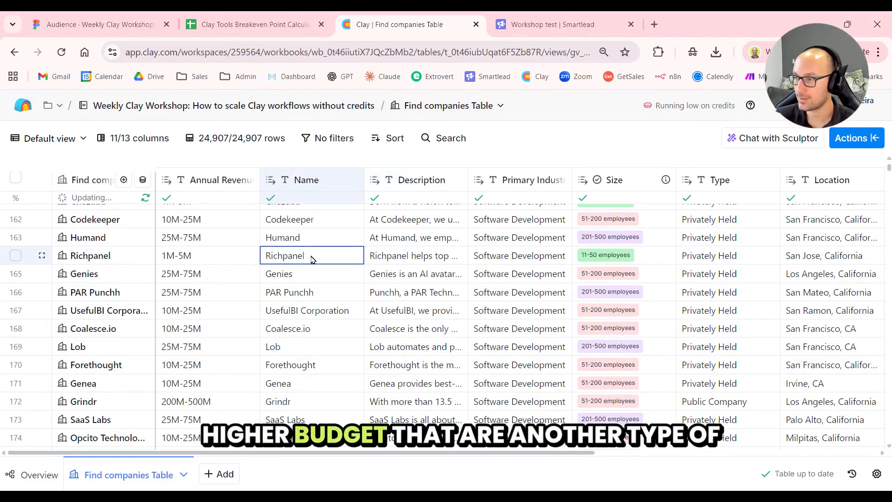
click(416, 278)
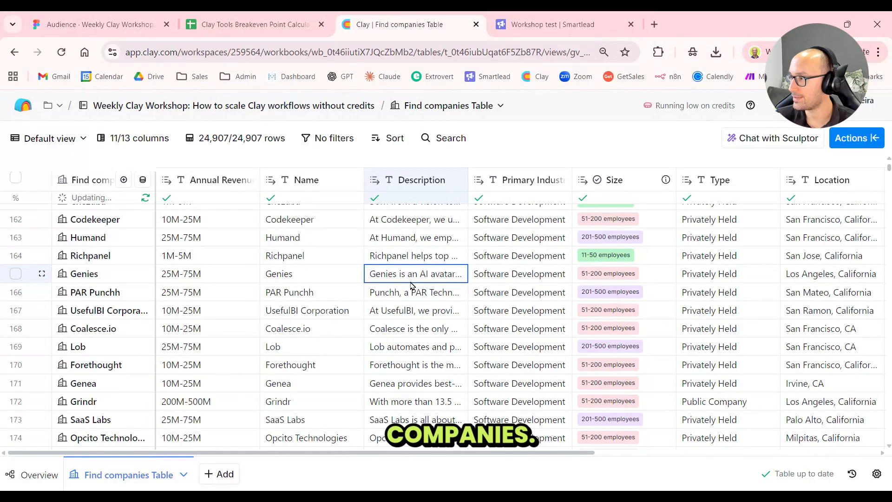
Step: Turn off auto-update for the Find companies table in the table's run settings
scroll(421, 285, right, 5)
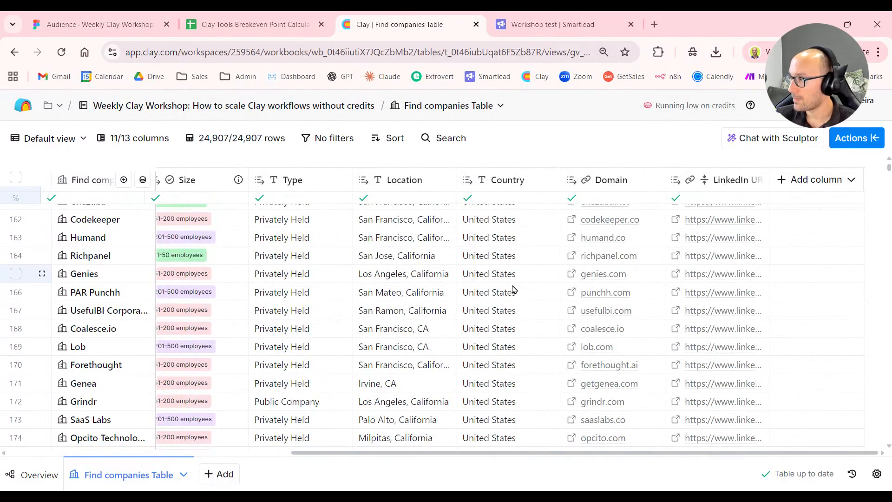
scroll(514, 288, left, 5)
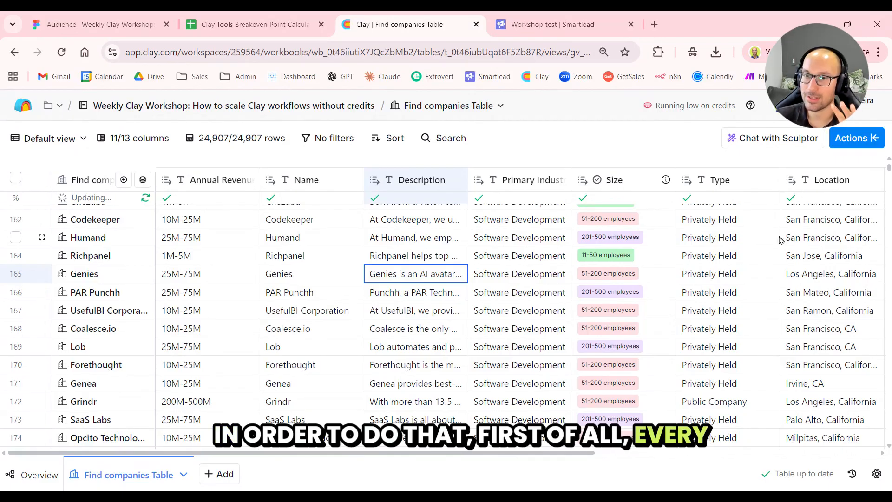
click(876, 474)
scroll(780, 317, down, 5)
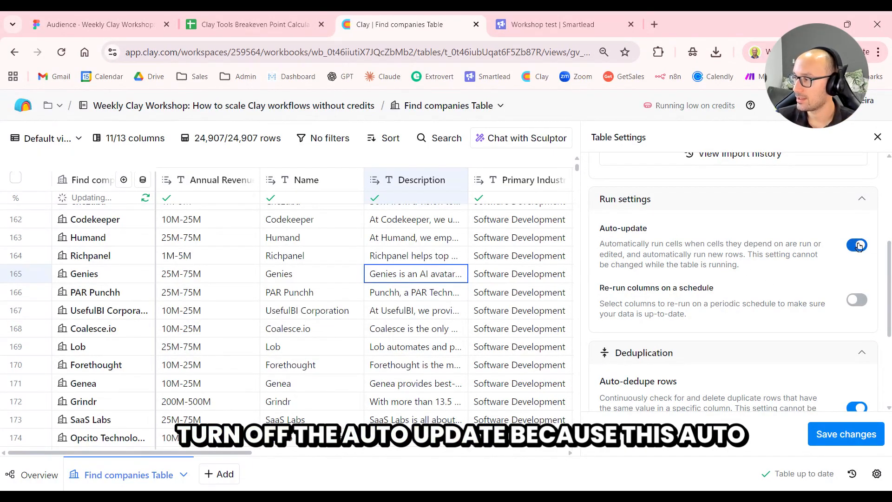
click(859, 245)
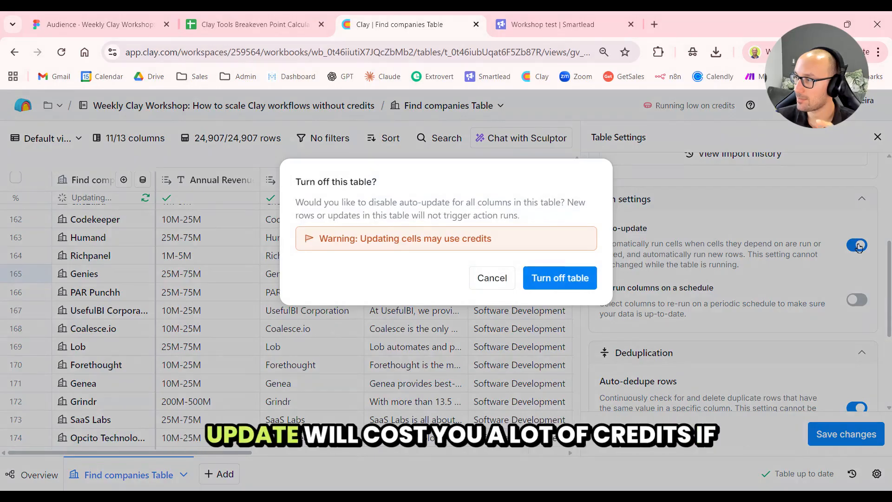
click(583, 285)
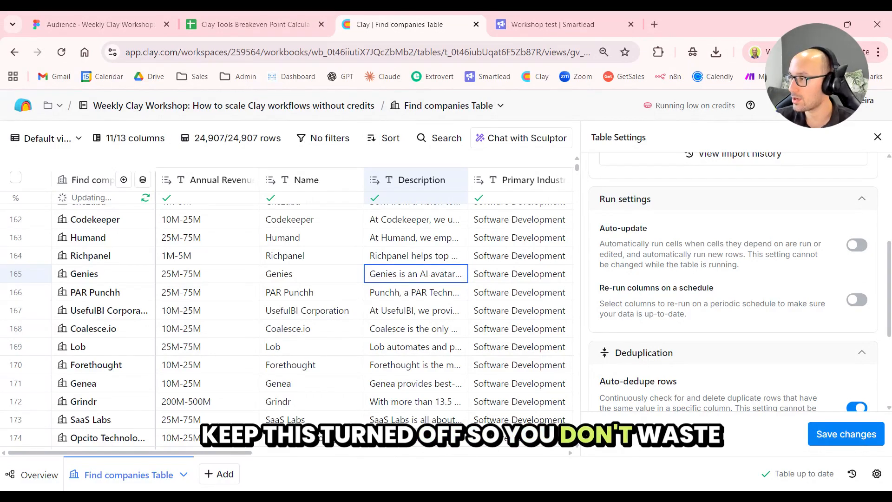
click(878, 137)
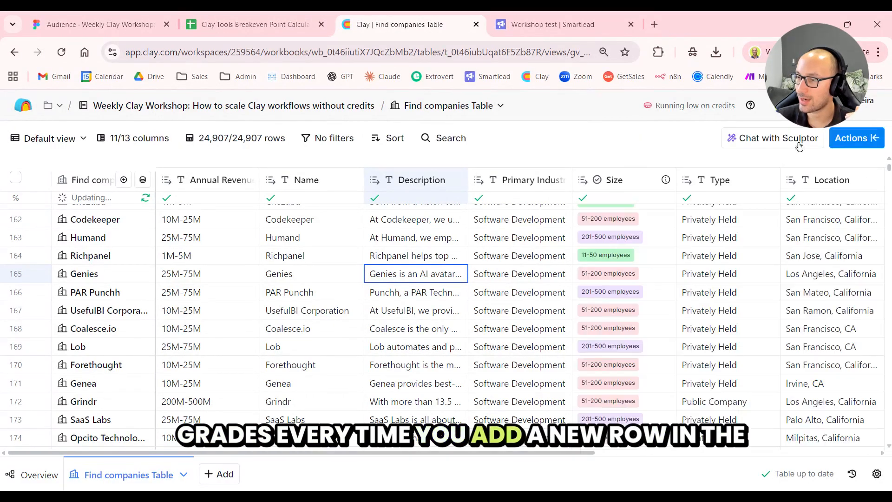
Step: Search all enrichments for apollo and open the setup of Apollo.io's Enrich company action
click(517, 370)
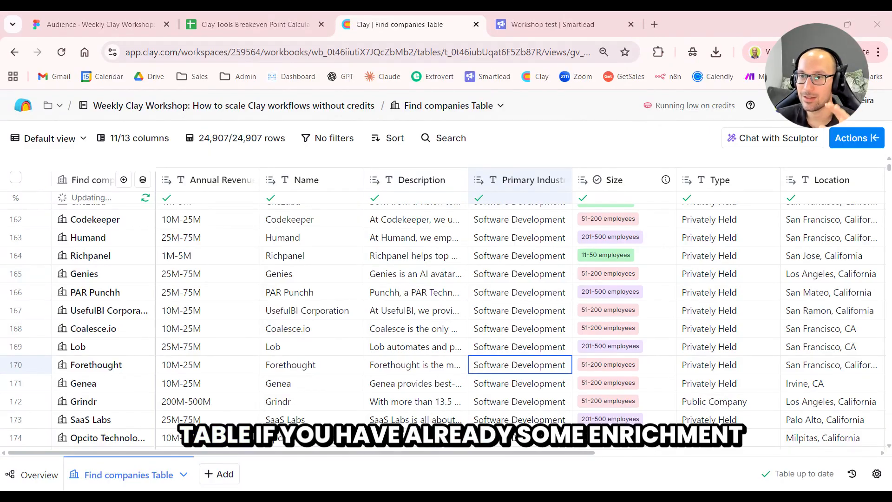
click(512, 259)
scroll(511, 258, right, 10)
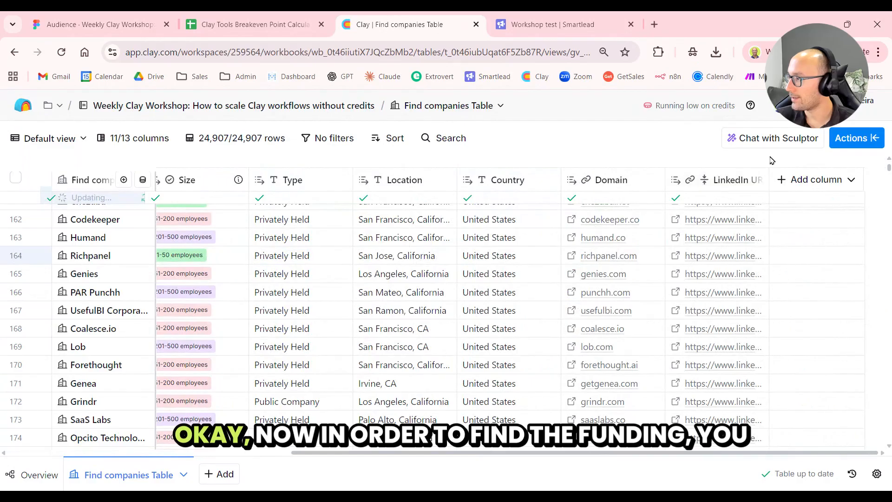
click(856, 138)
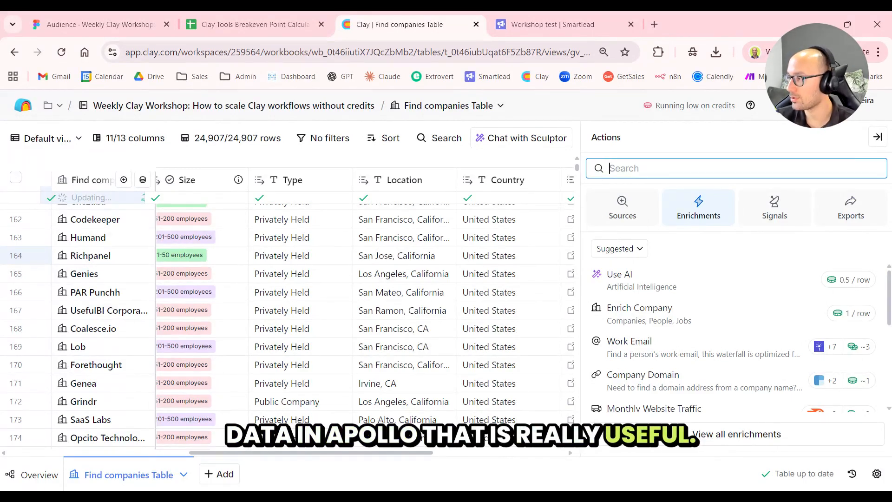
click(737, 440)
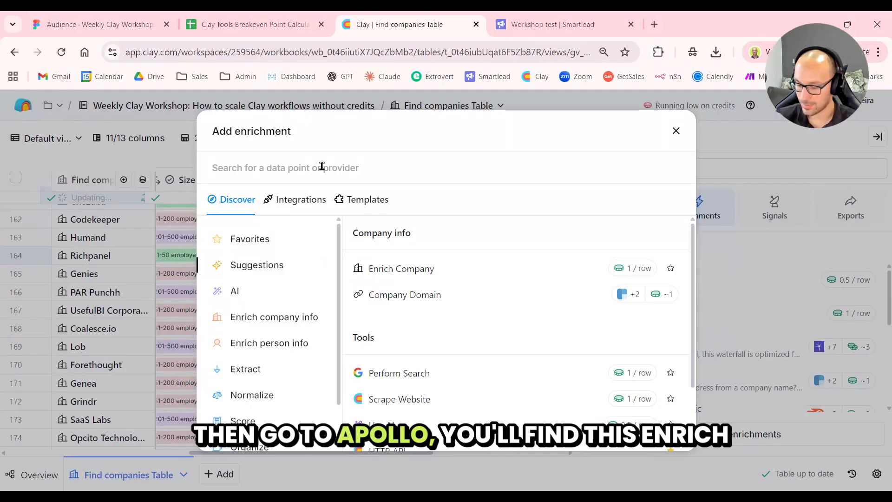
text(apollo)
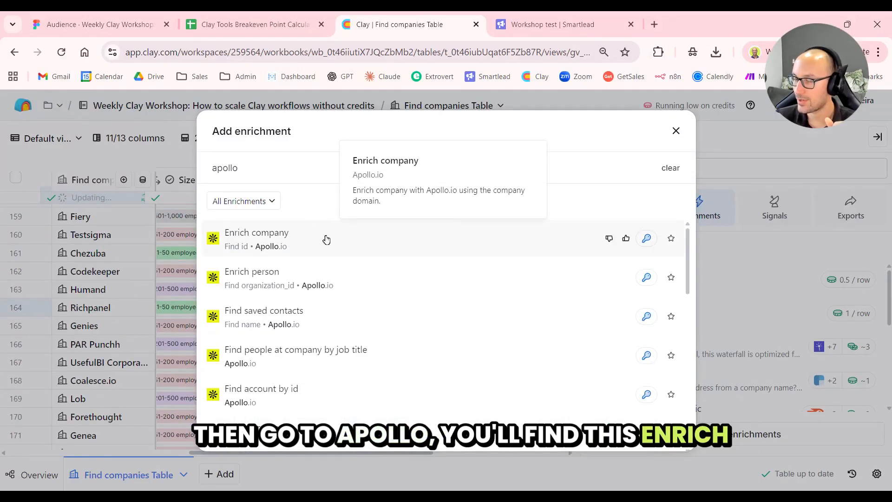
click(326, 240)
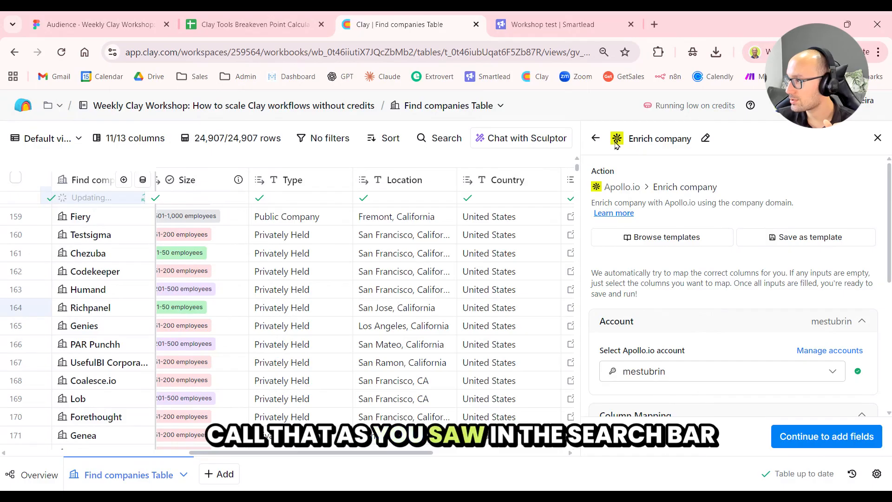
Step: Search the enrichments for prospeo and examine the account choices in the Find Work Email setup
click(597, 139)
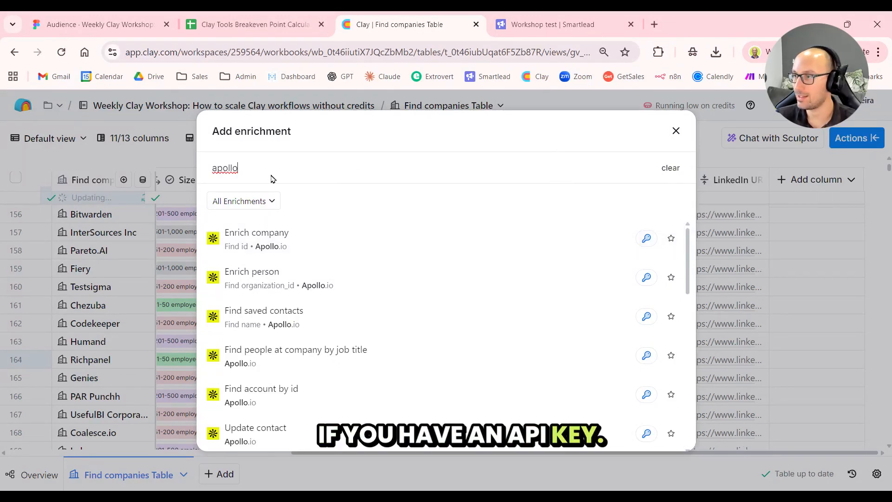
key(BackSpace)
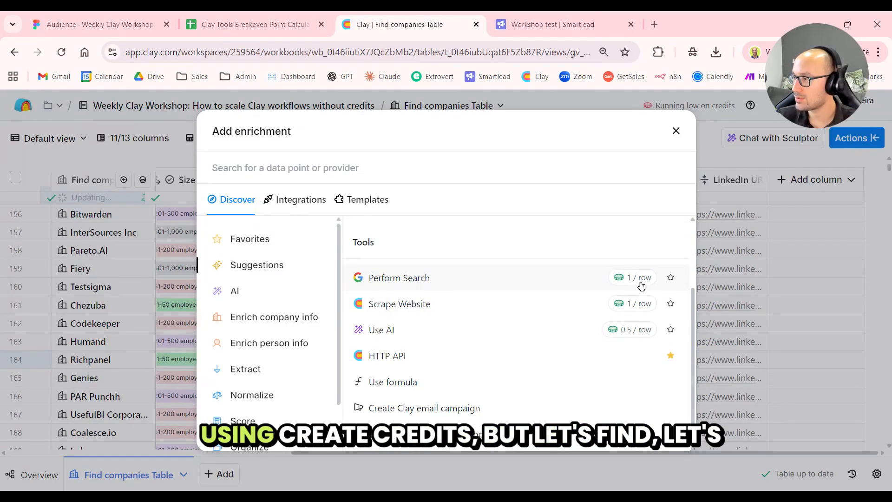
scroll(516, 335, up, 2)
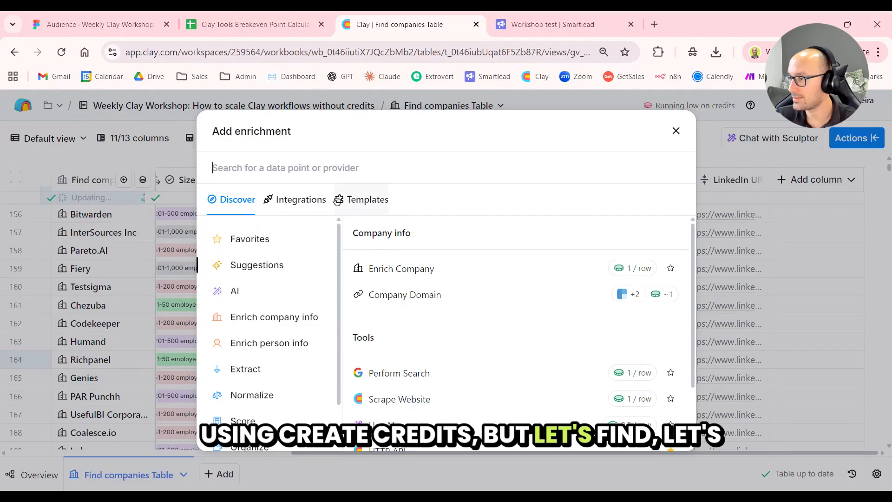
text(prospeo)
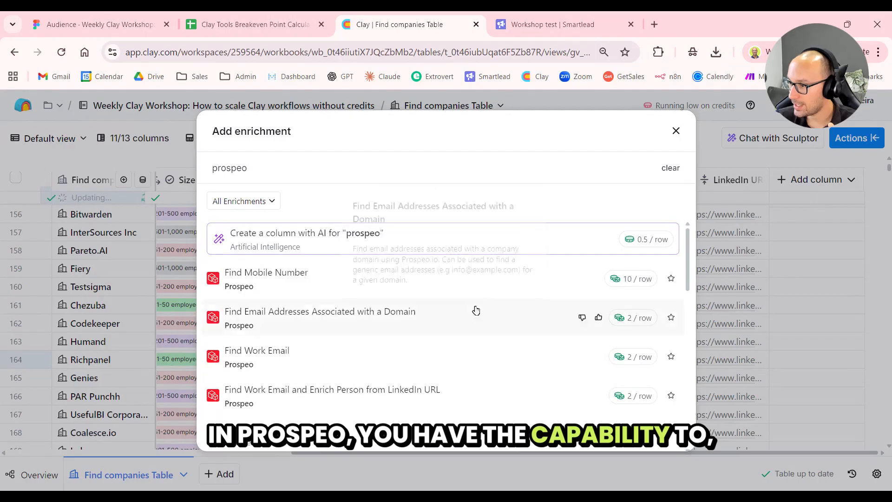
scroll(478, 308, down, 2)
scroll(462, 313, up, 2)
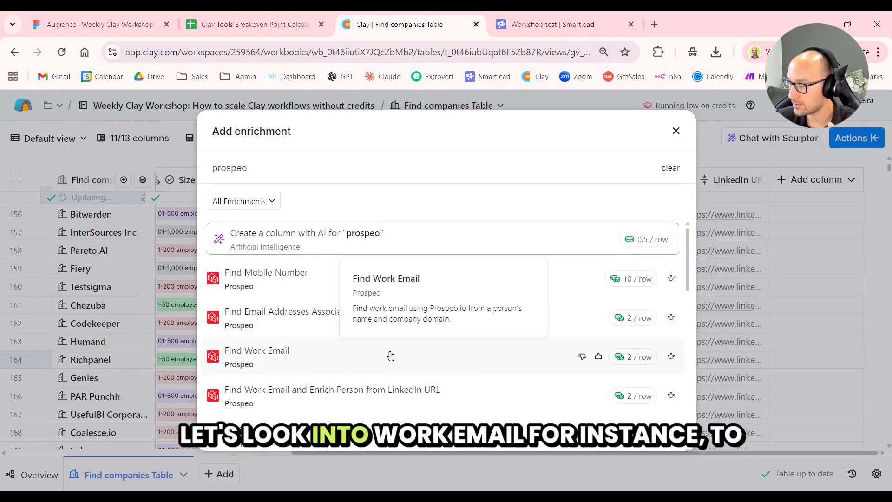
click(529, 344)
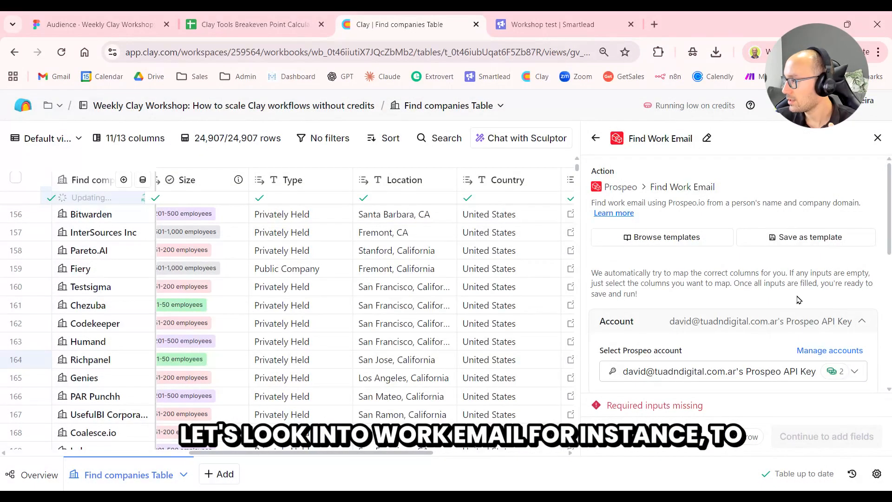
scroll(790, 283, down, 2)
click(781, 265)
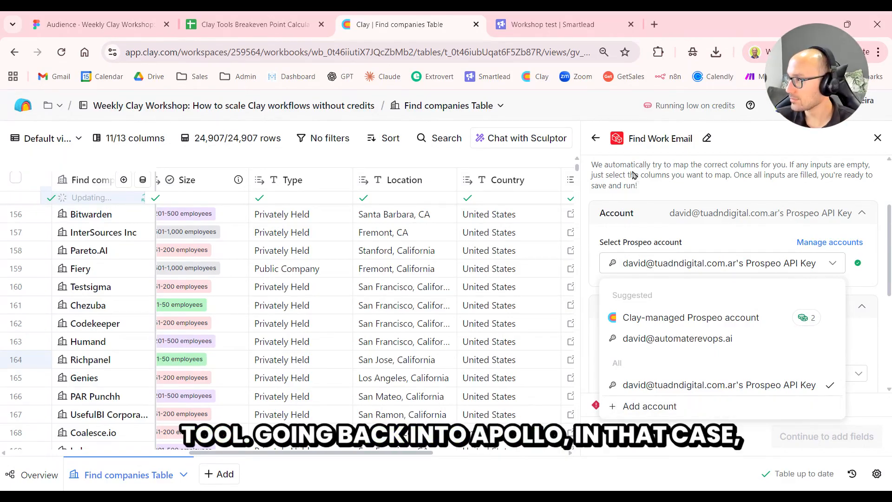
Step: Return to the enrichment search, open Apollo.io's Enrich company setup and check its account choices
click(599, 142)
click(597, 139)
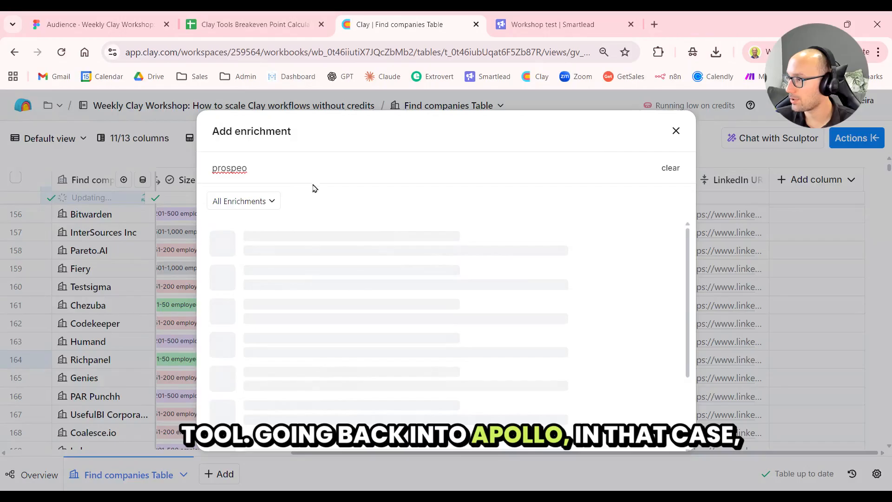
text(apollo)
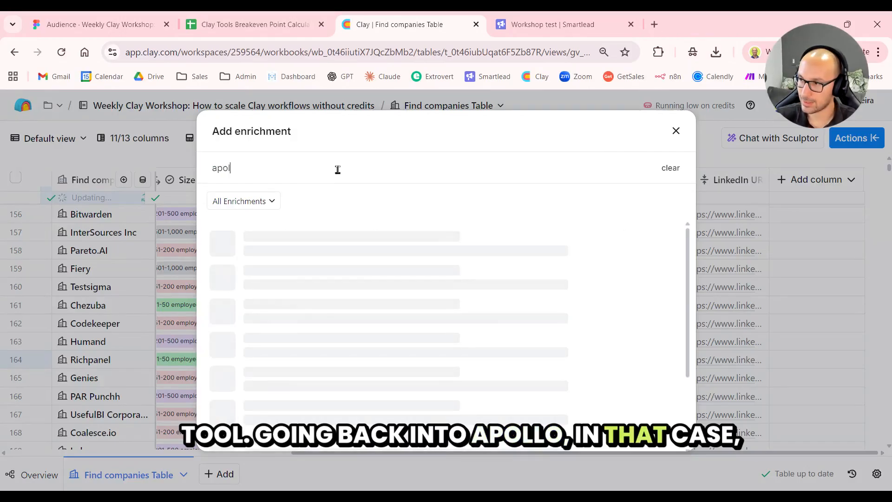
click(279, 237)
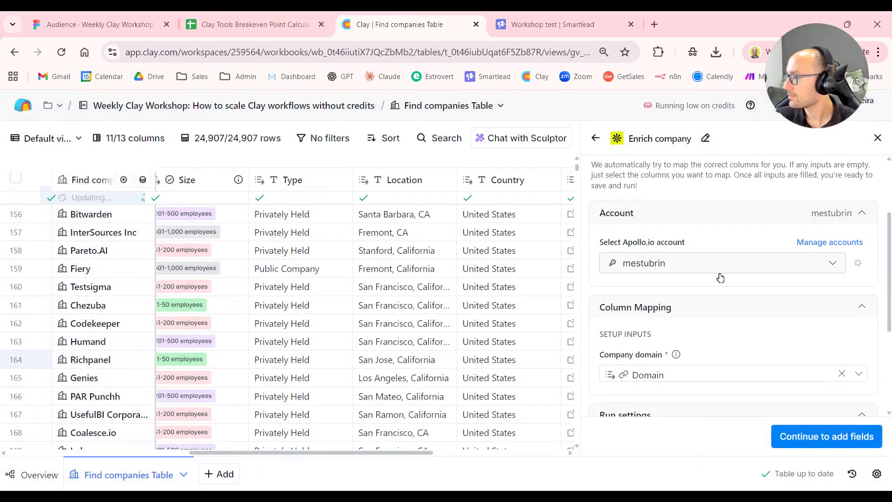
click(782, 267)
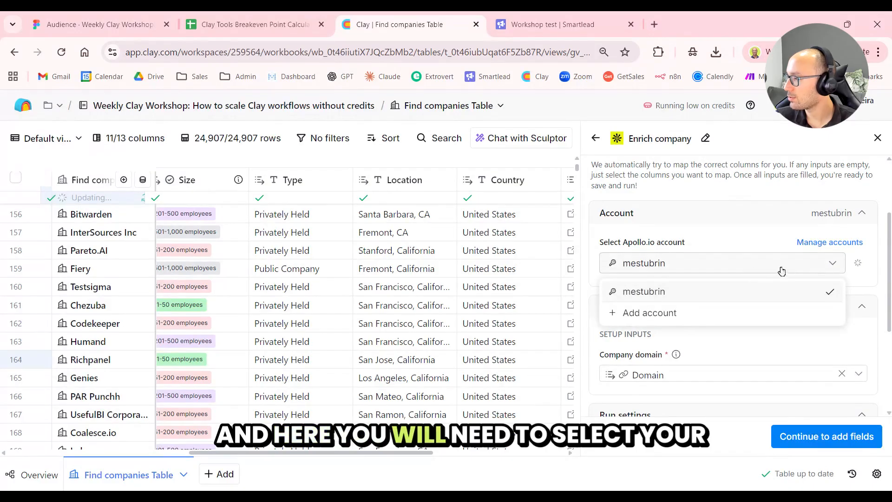
click(699, 251)
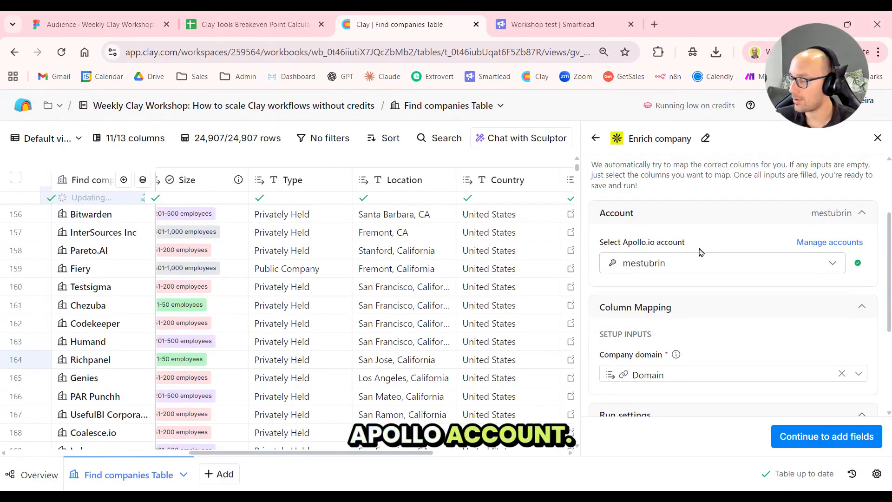
Step: Open the Apollo.io account management and look through all connected accounts in the workspace settings
click(831, 243)
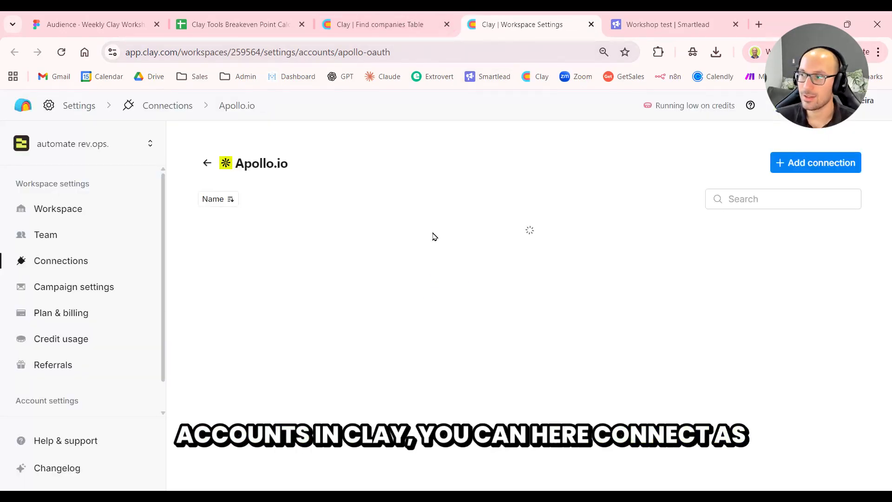
click(208, 163)
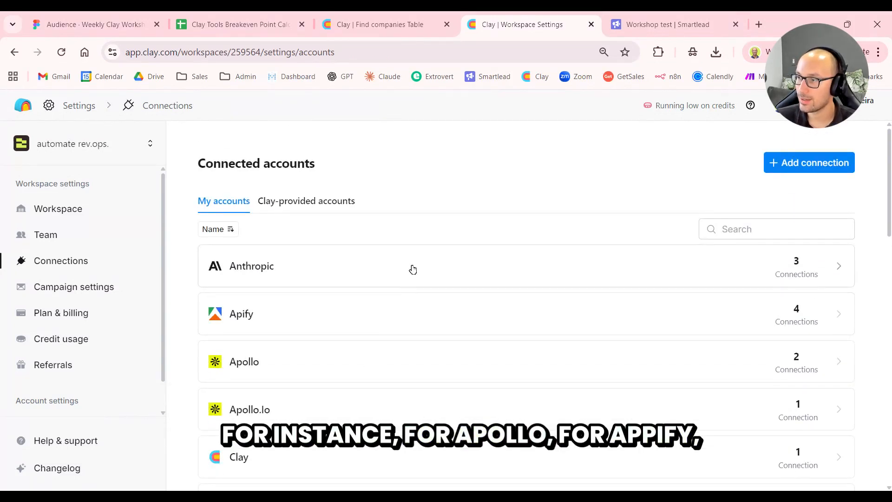
scroll(412, 270, down, 5)
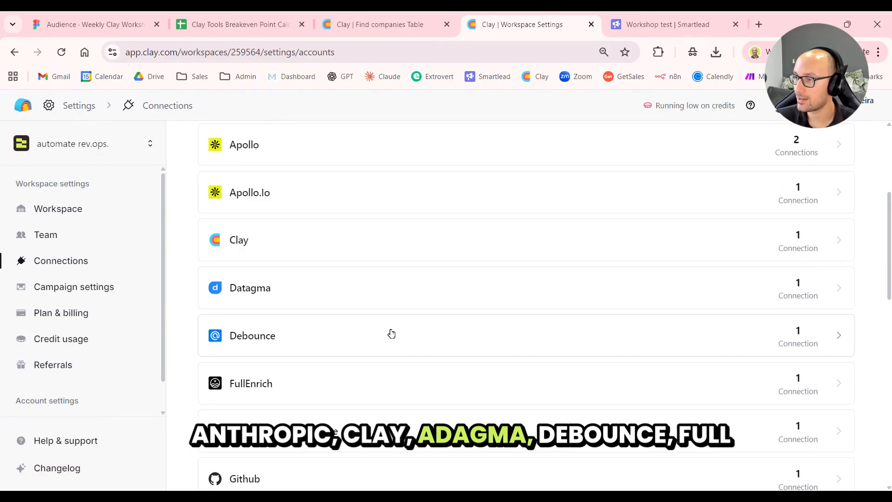
scroll(380, 393, down, 12)
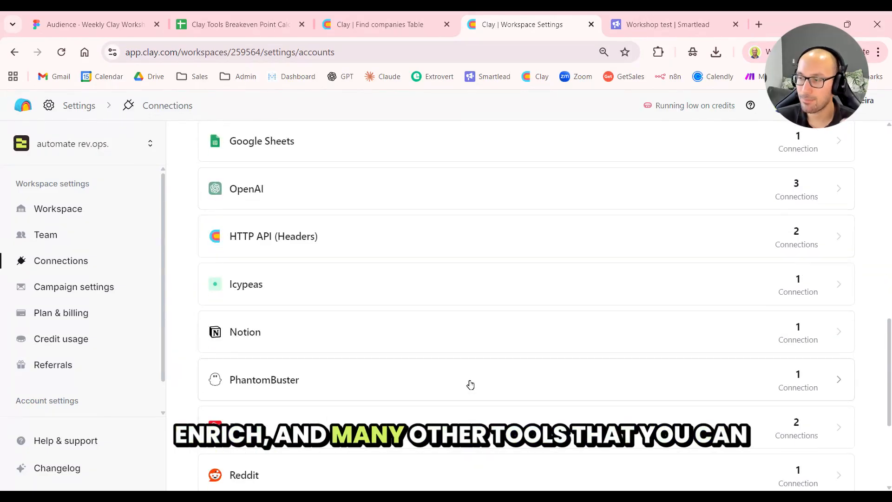
scroll(470, 385, down, 4)
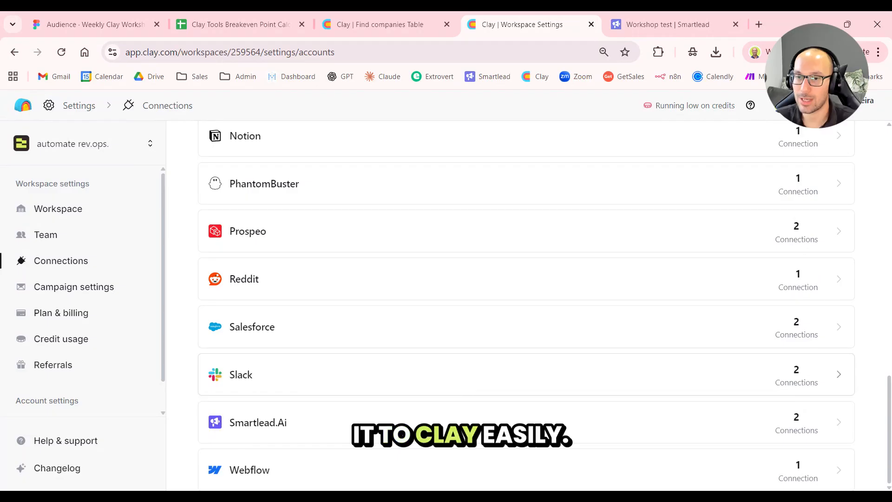
scroll(524, 368, up, 20)
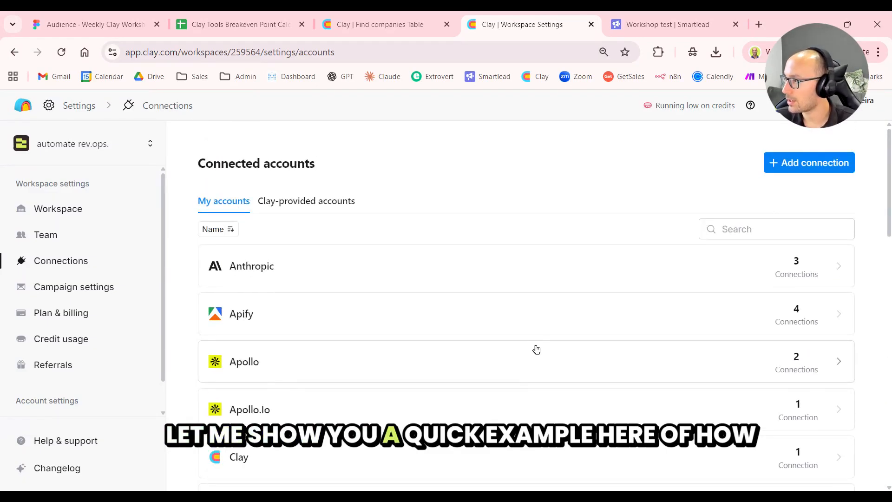
Step: Copy the personal API token from the API & Integrations settings of the Apify Console, and switch back to Clay's connected accounts
click(761, 26)
text(api)
key(Return)
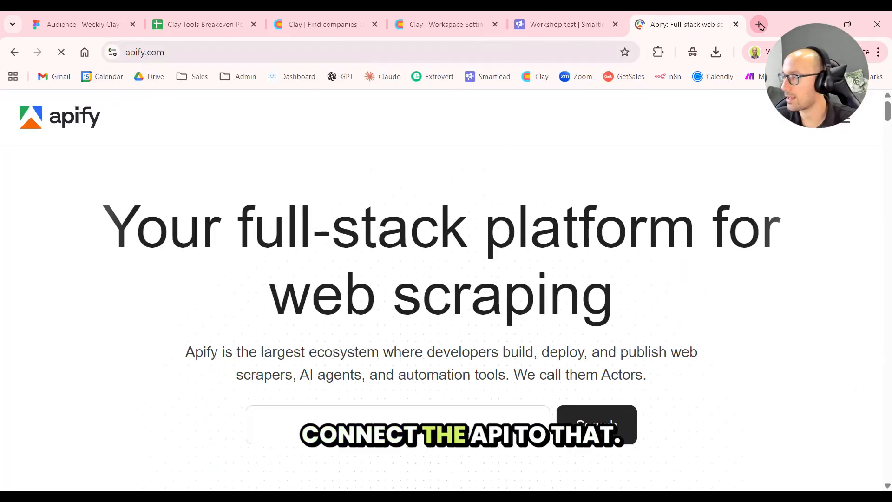
click(776, 123)
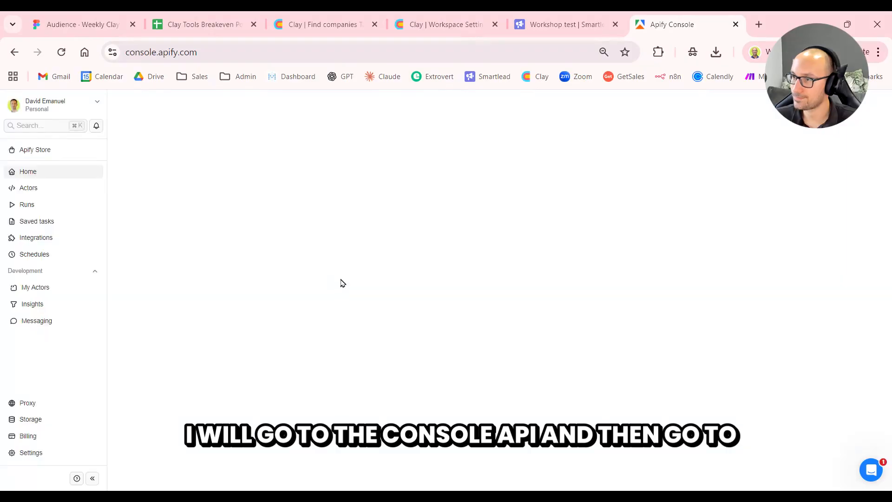
click(34, 417)
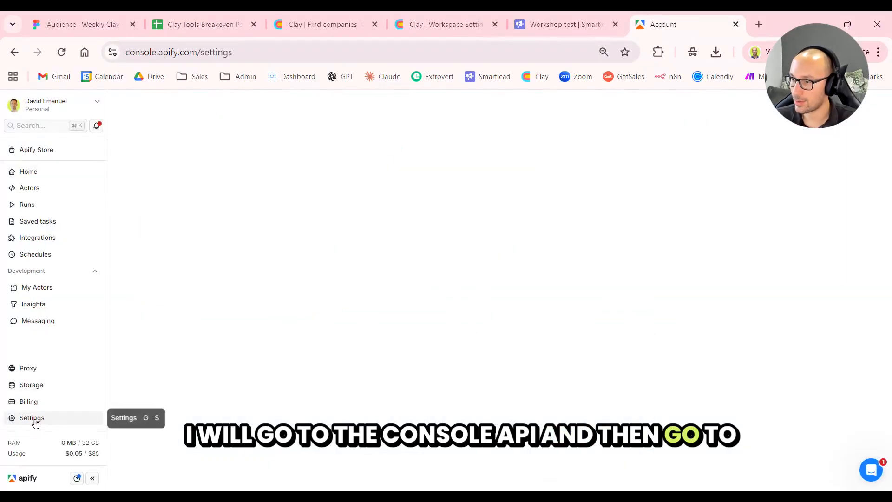
click(268, 138)
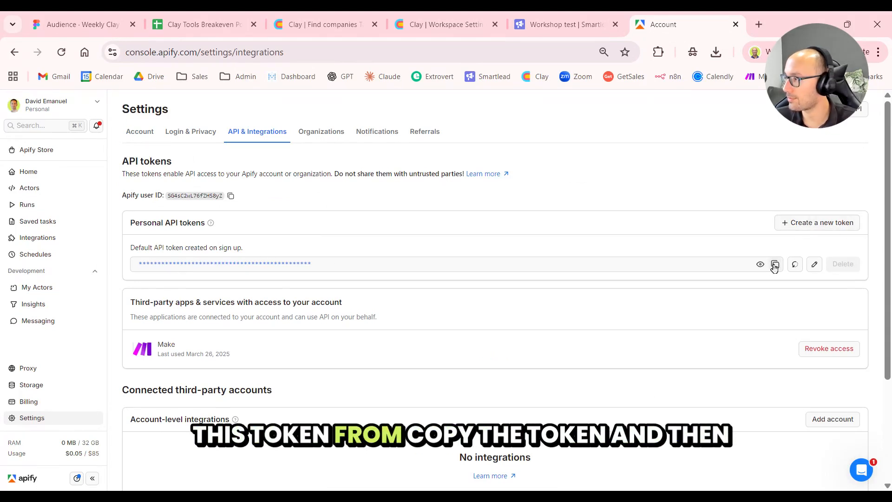
click(441, 24)
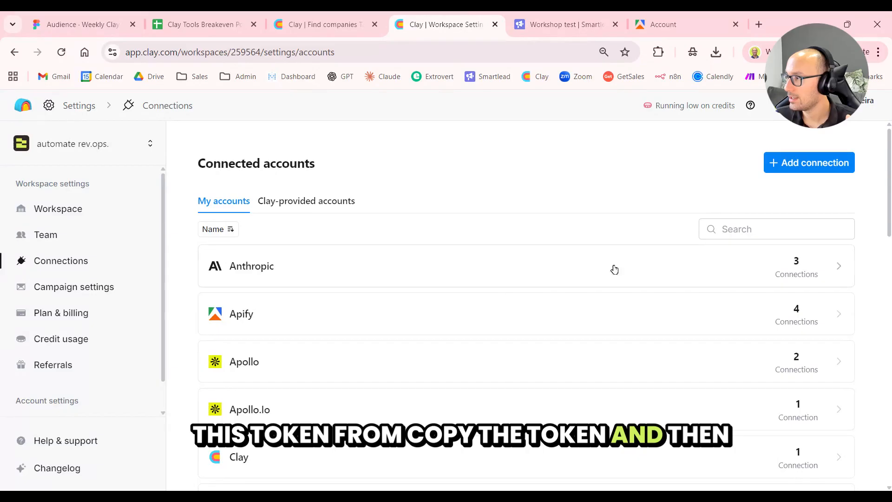
Step: Try to add an Apify connection with the API key copied from the Apify Console, and return to the connected accounts without saving
click(598, 319)
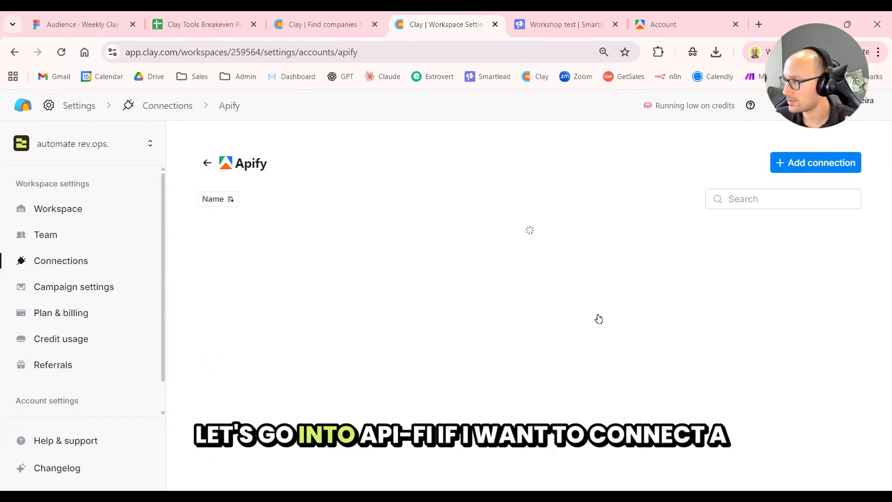
click(814, 171)
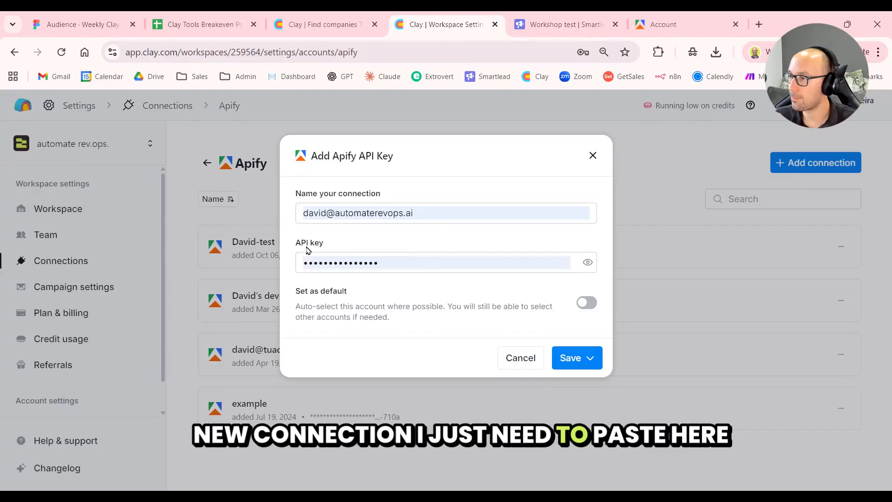
drag(396, 259, 310, 259)
click(669, 23)
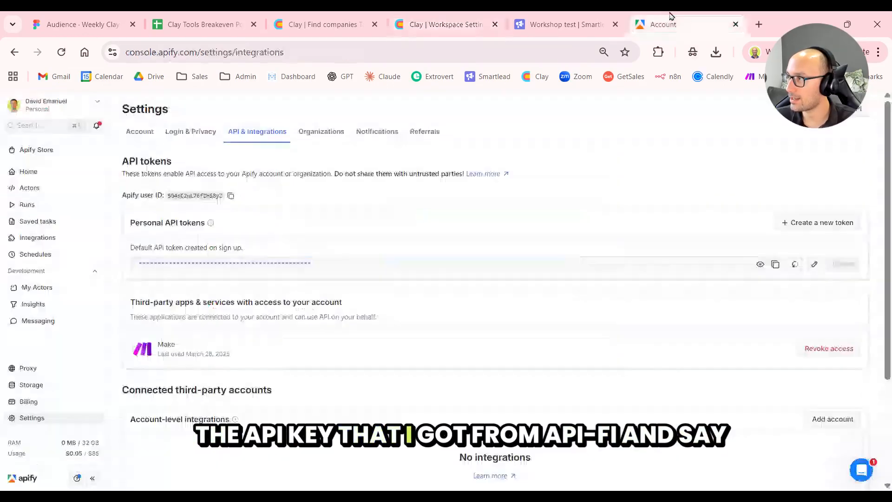
click(775, 264)
click(458, 14)
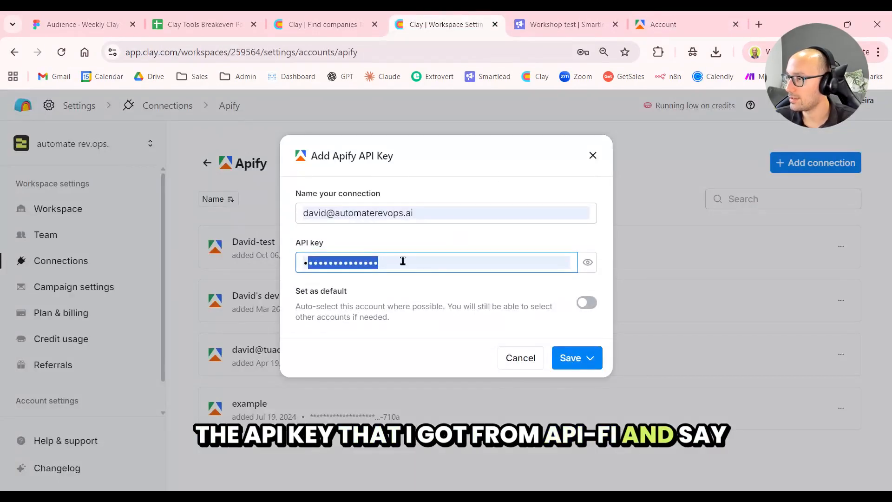
key(ctrl+v)
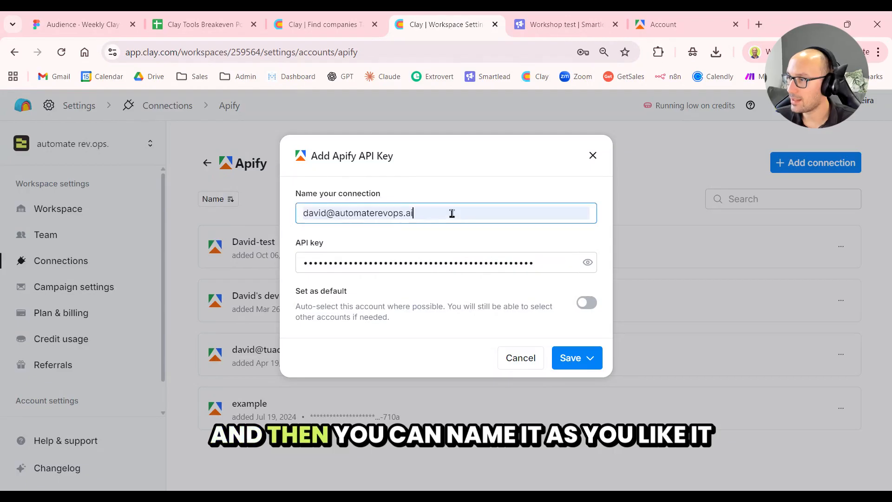
triple_click(452, 213)
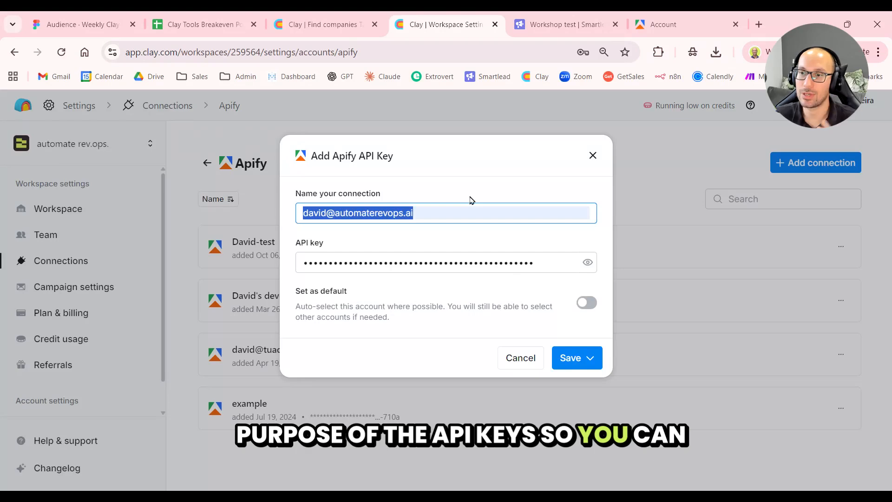
click(593, 155)
click(207, 162)
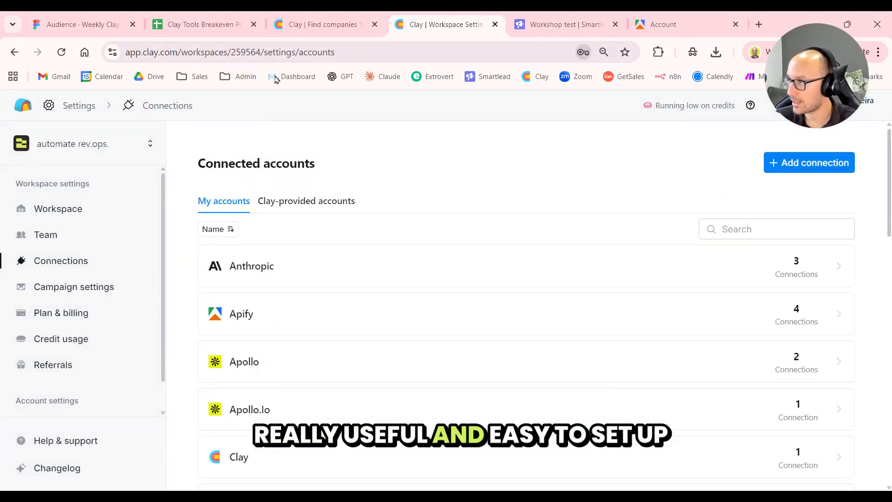
Step: Return to the Find companies table, check the sign-in for adding an Apollo.io account, and close it without connecting one
click(332, 25)
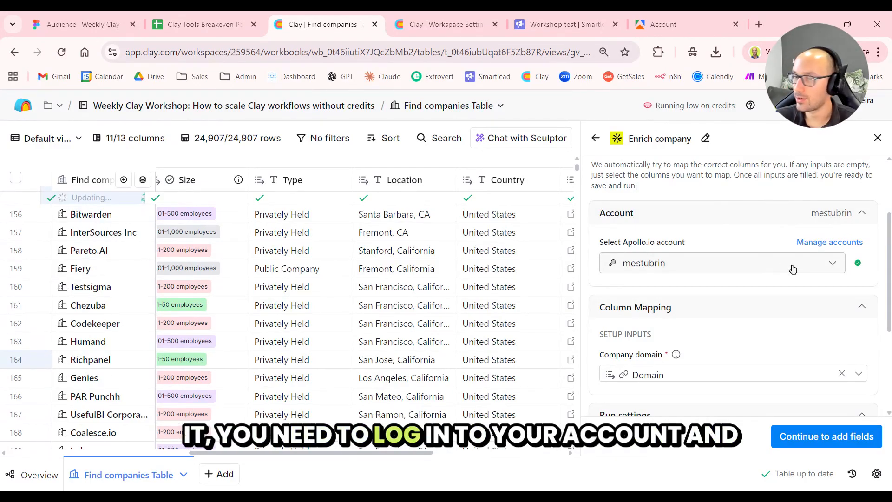
click(837, 264)
click(693, 314)
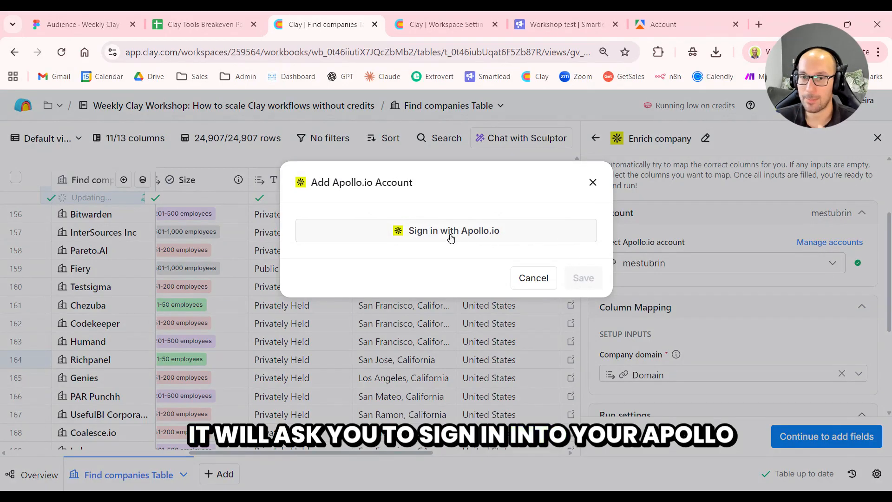
click(593, 183)
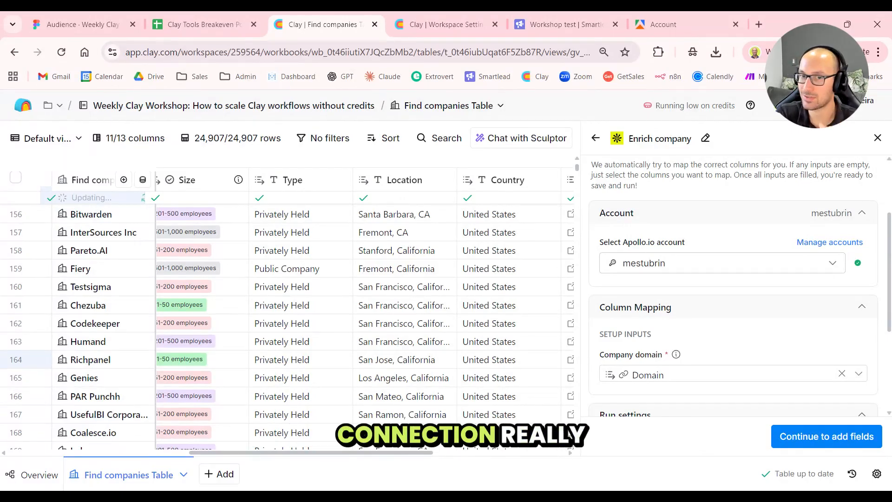
Step: Save the Apollo.io Enrich company setup with Domain as company domain and no extra data columns, running it on 10 rows
scroll(776, 302, down, 2)
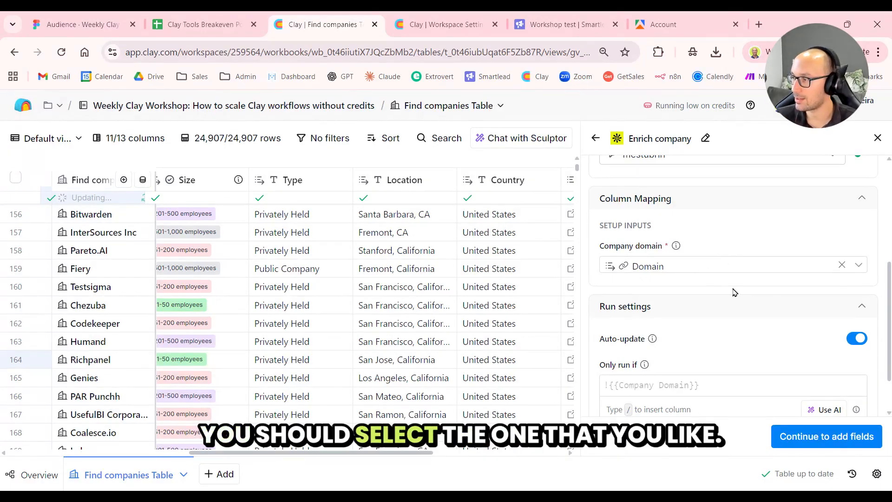
scroll(732, 290, down, 1)
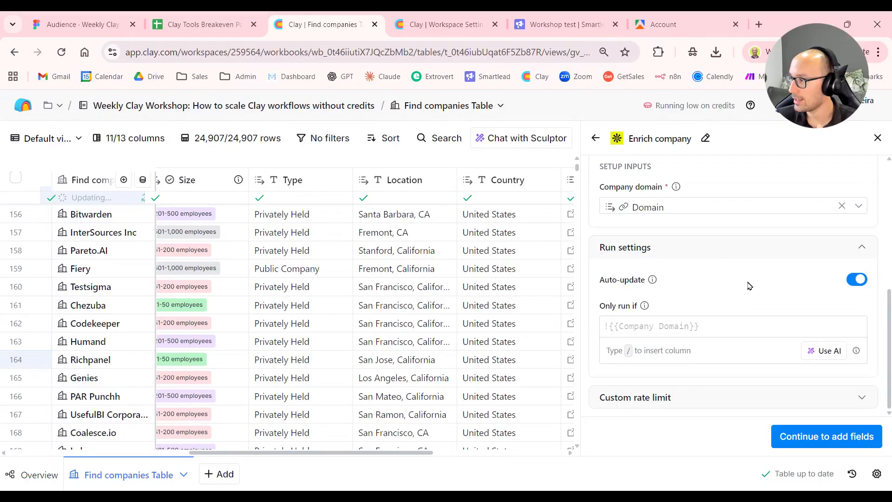
click(826, 437)
click(857, 436)
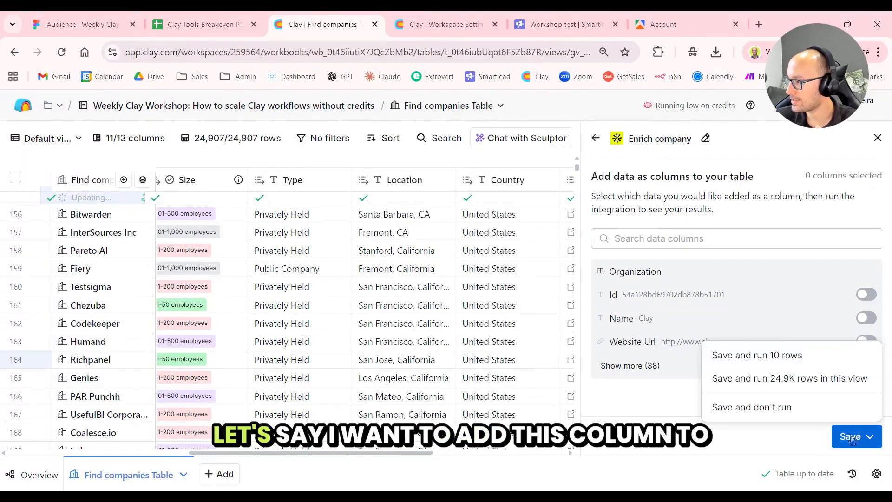
click(811, 361)
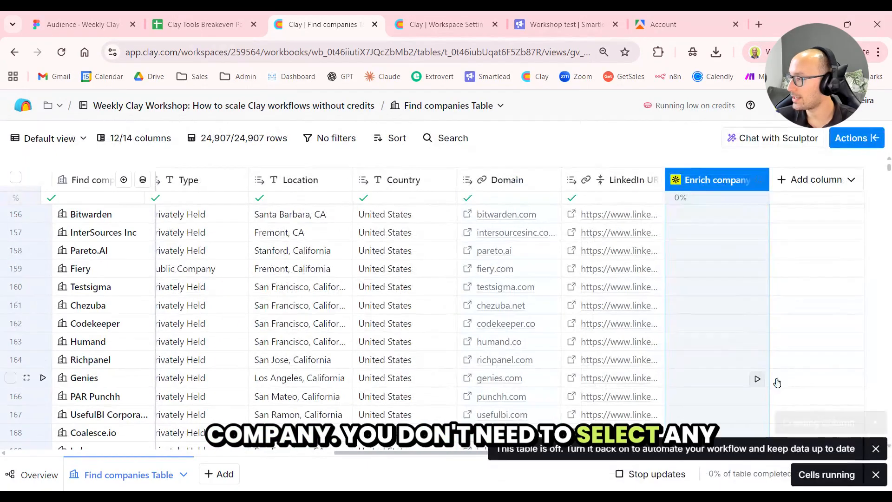
Step: Check the results in the first rows and run the Enrich company column on the rest of the table
scroll(500, 331, down, 10)
scroll(543, 334, up, 20)
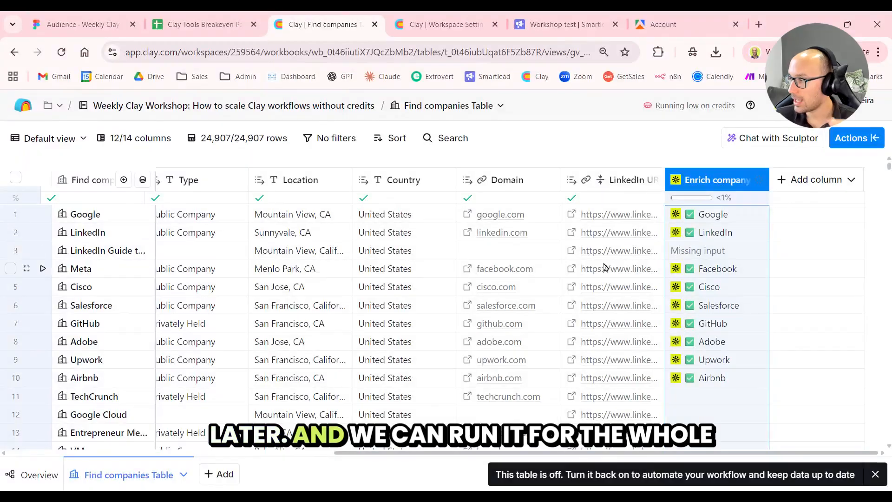
mouse_move(753, 191)
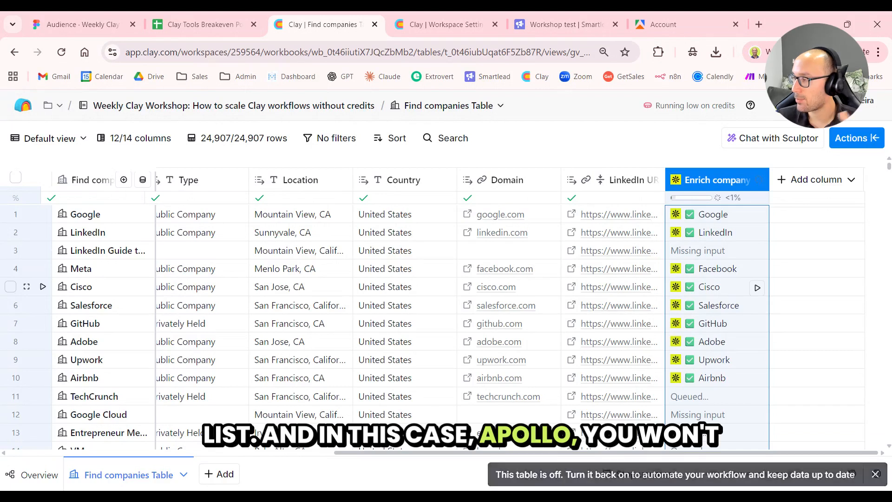
Step: Open the Enrich company result for Cisco and look through the fields of its Organization data down to the annual revenue
click(743, 288)
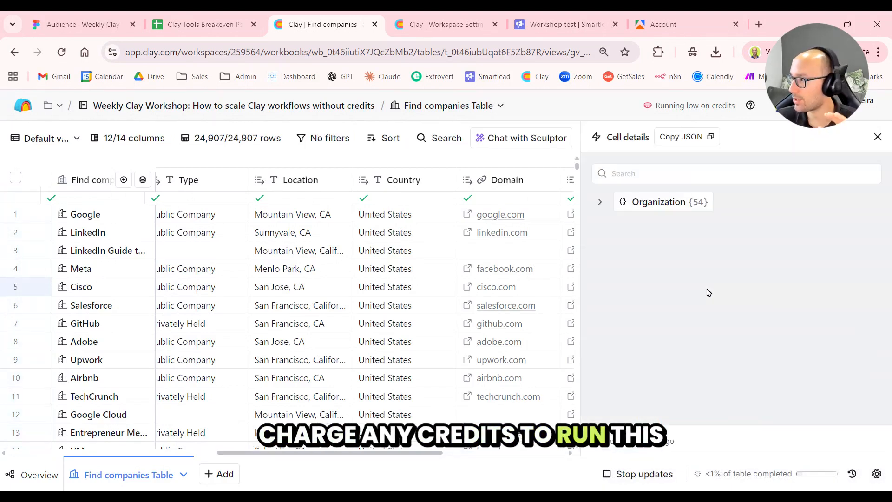
scroll(428, 286, right, 5)
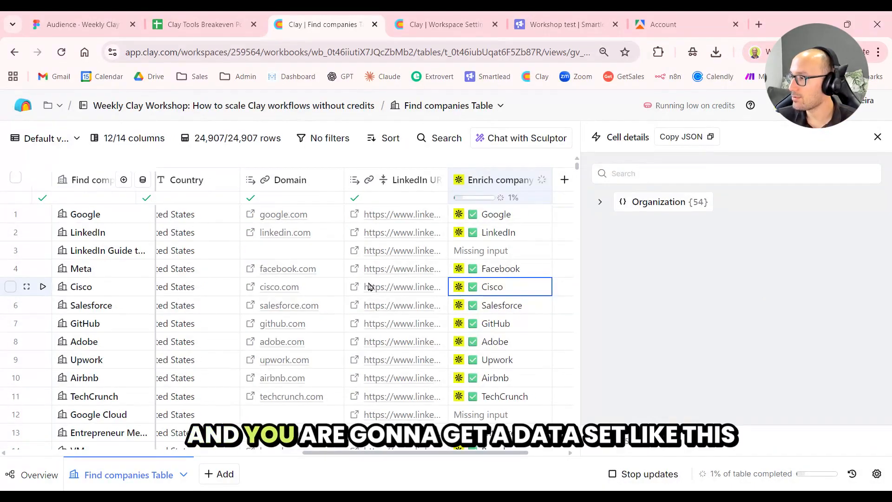
click(707, 203)
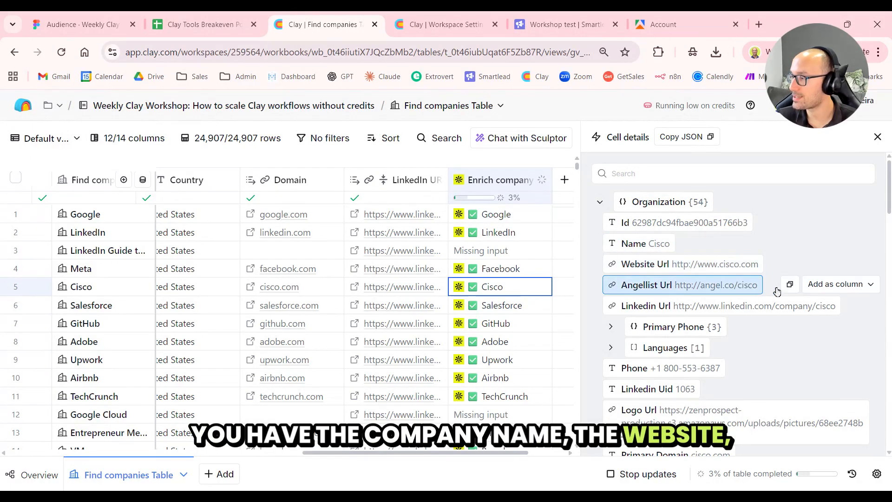
scroll(744, 302, down, 2)
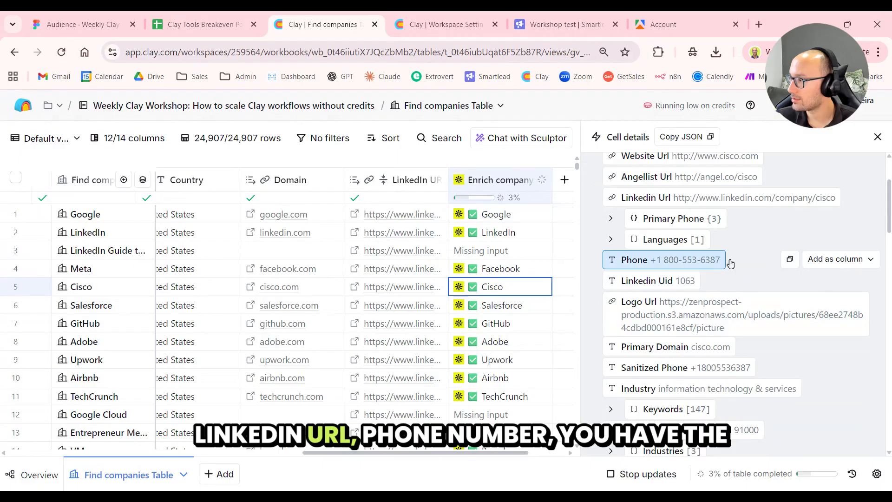
scroll(757, 276, down, 2)
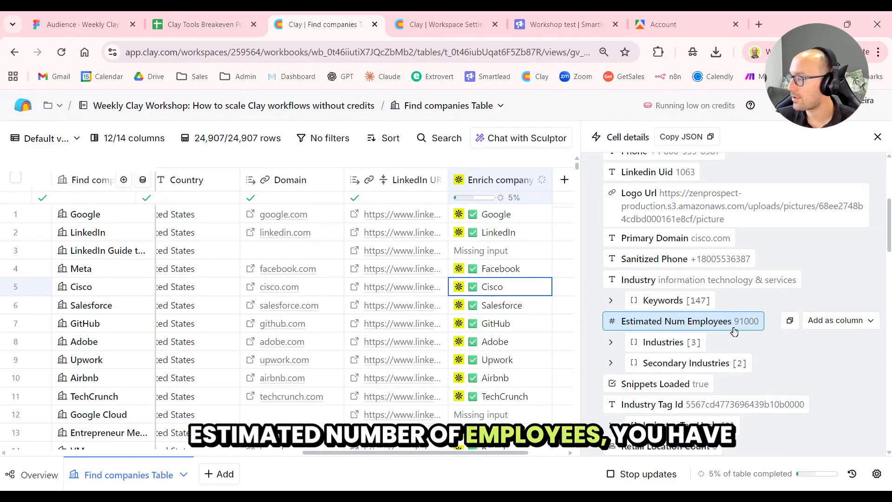
scroll(735, 331, down, 5)
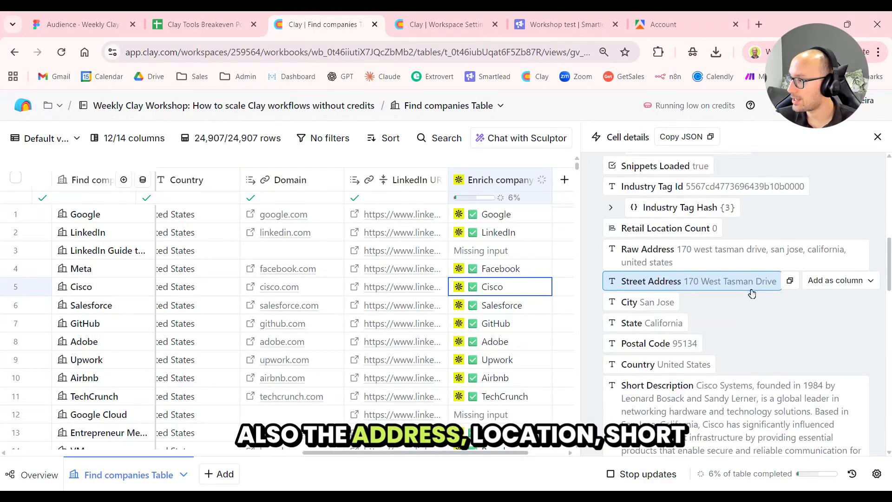
scroll(746, 279, down, 5)
scroll(745, 275, down, 5)
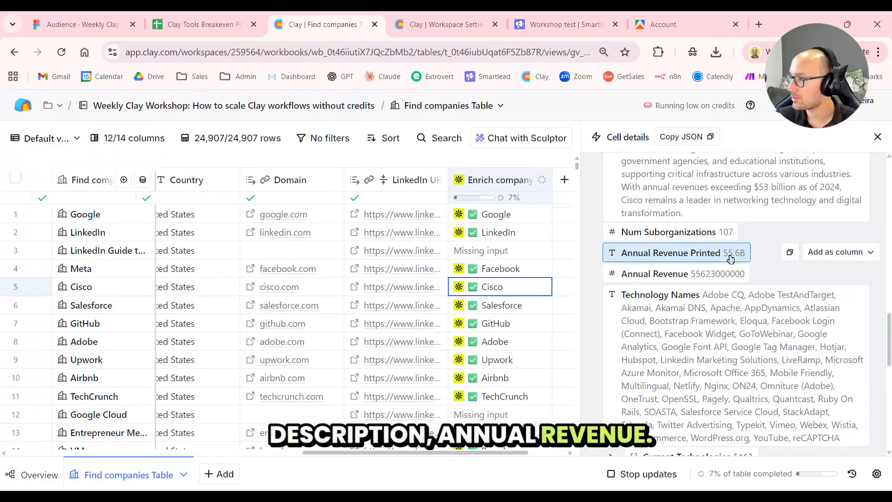
Step: Add Annual Revenue Printed from the Organization data as a new column and move the existing Annual Revenue column directly after it
click(840, 259)
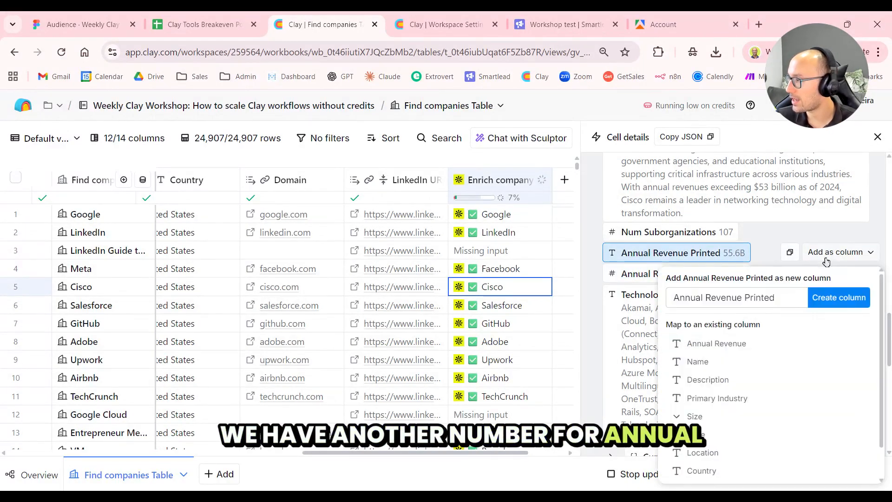
click(838, 297)
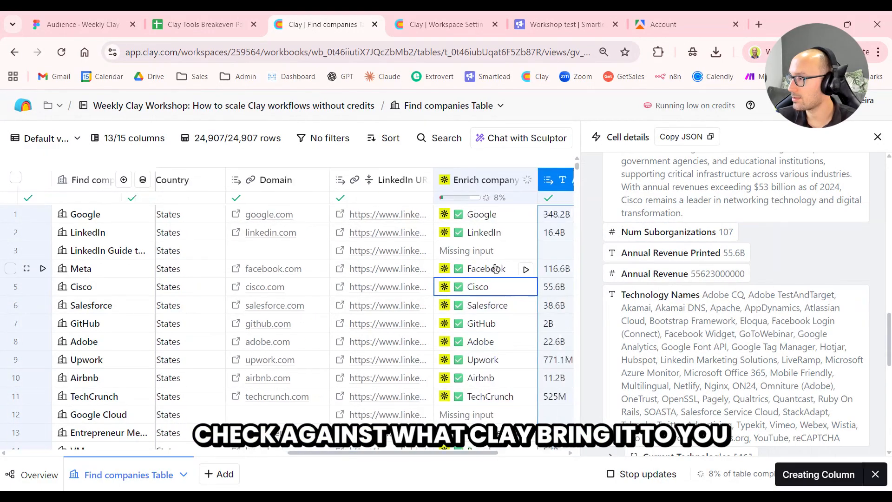
scroll(444, 274, left, 15)
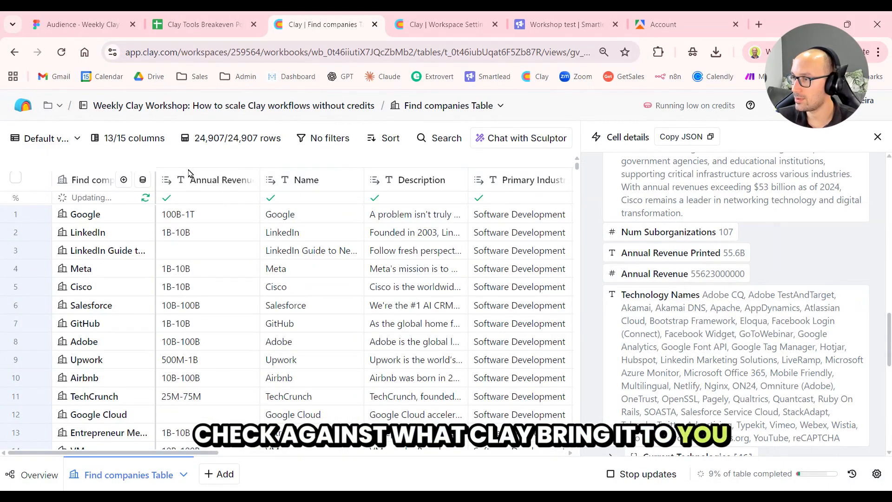
scroll(373, 185, right, 15)
drag(206, 185, 410, 188)
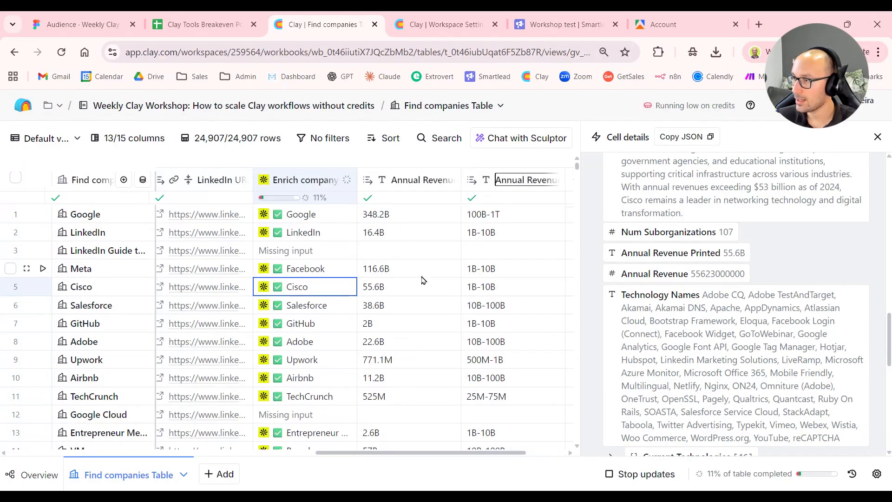
Step: Compare the Apollo.io and Clay annual revenue values for Google, LinkedIn, Meta and companies further down the table
drag(437, 219, 491, 222)
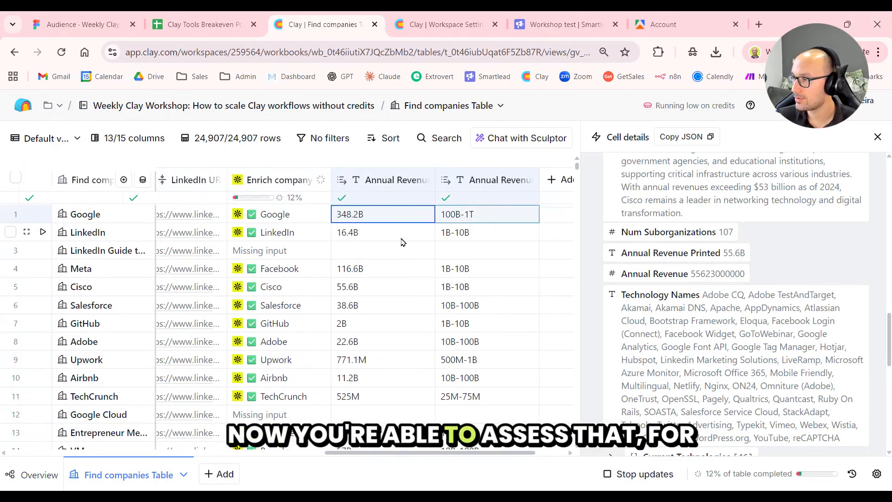
drag(405, 239, 468, 238)
click(422, 285)
click(469, 273)
click(404, 269)
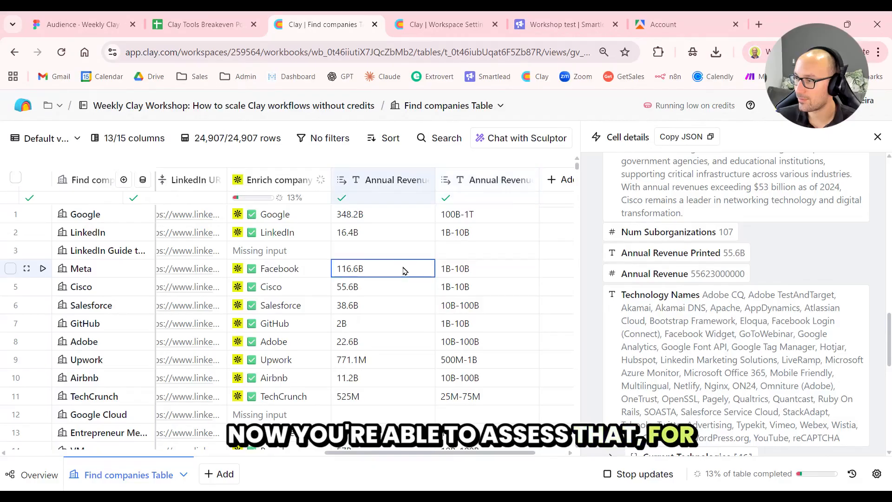
click(472, 269)
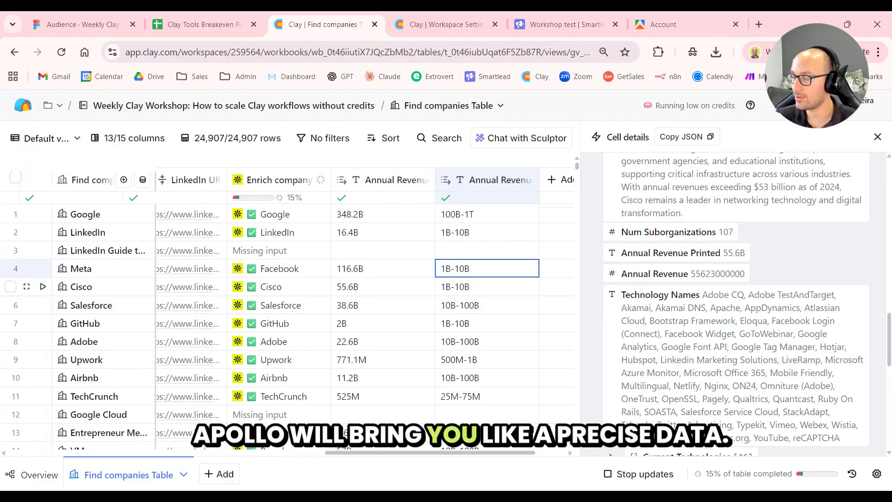
click(384, 269)
scroll(386, 279, down, 5)
click(394, 305)
scroll(394, 304, down, 3)
click(394, 306)
scroll(395, 326, down, 3)
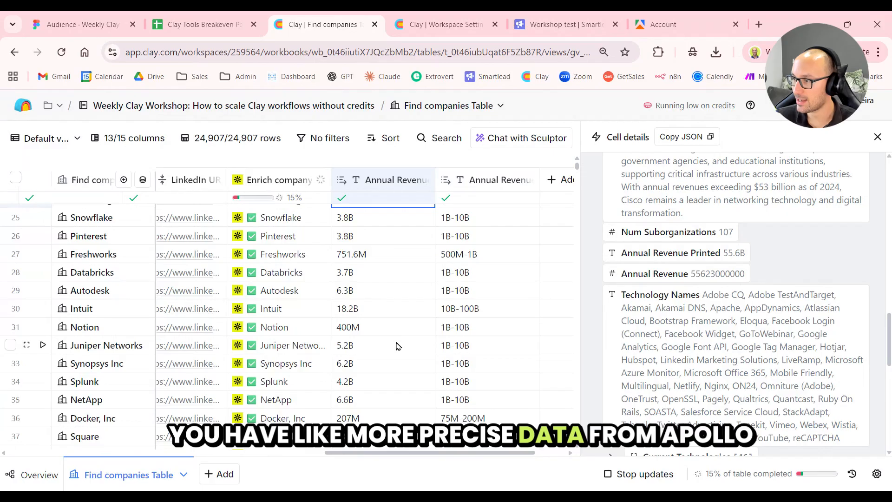
scroll(399, 295, up, 12)
scroll(793, 309, down, 3)
scroll(737, 310, up, 5)
scroll(737, 310, down, 3)
Step: Look through the technology and remaining fields of Cisco's Organization data and search the cell details for funding
scroll(739, 325, down, 3)
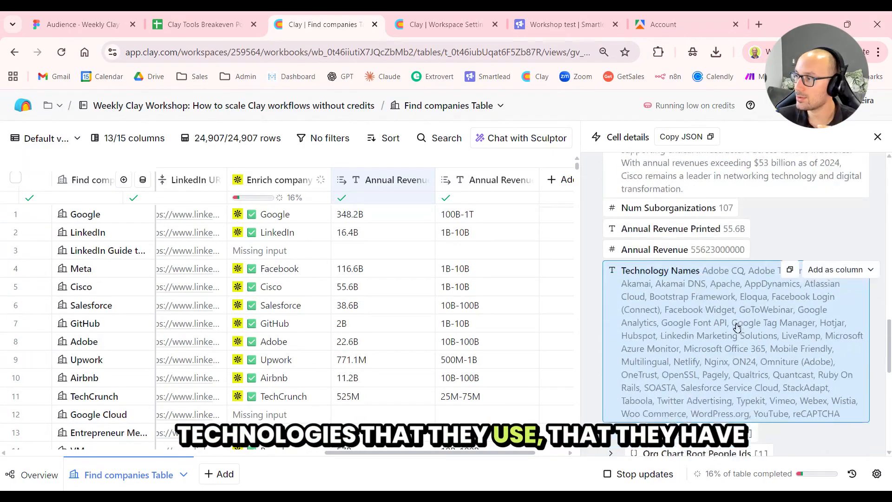
scroll(746, 271, down, 9)
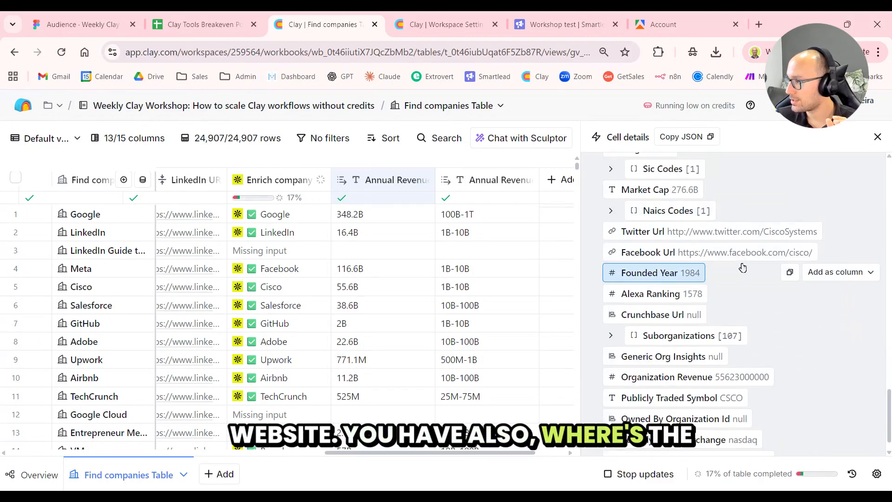
scroll(742, 268, down, 1)
scroll(741, 274, up, 6)
scroll(739, 281, up, 3)
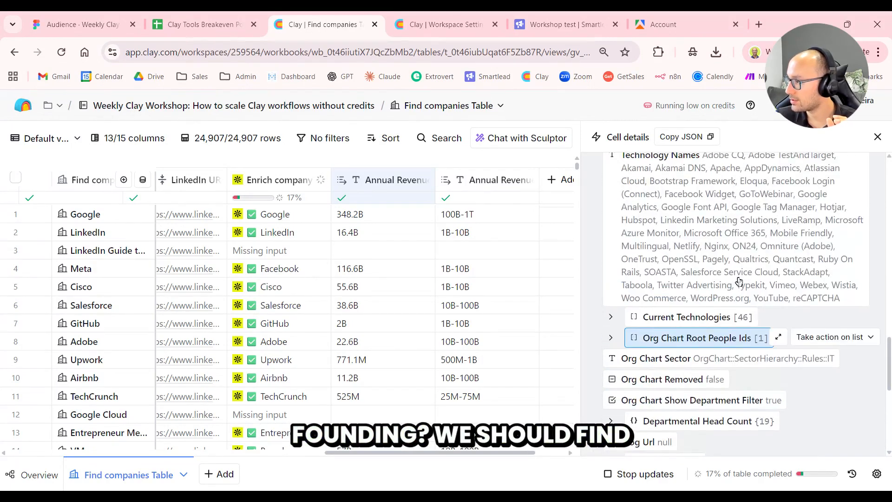
scroll(739, 281, up, 10)
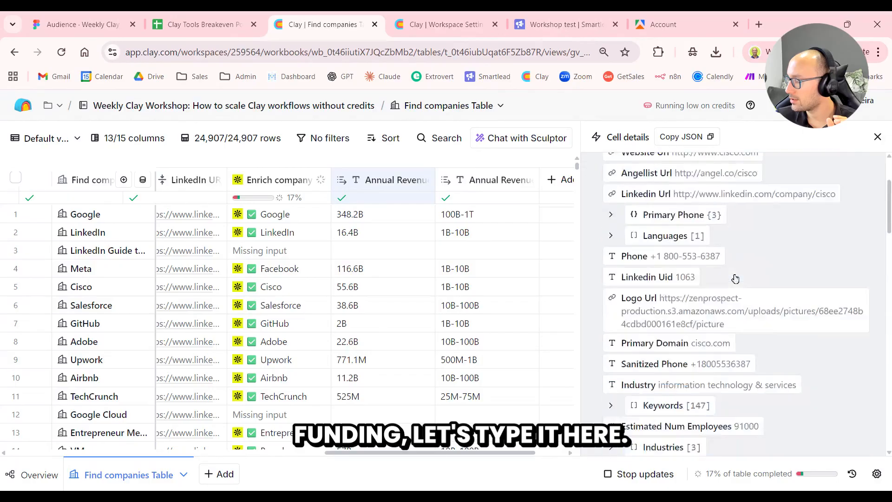
scroll(735, 277, up, 10)
click(687, 173)
text(fundin)
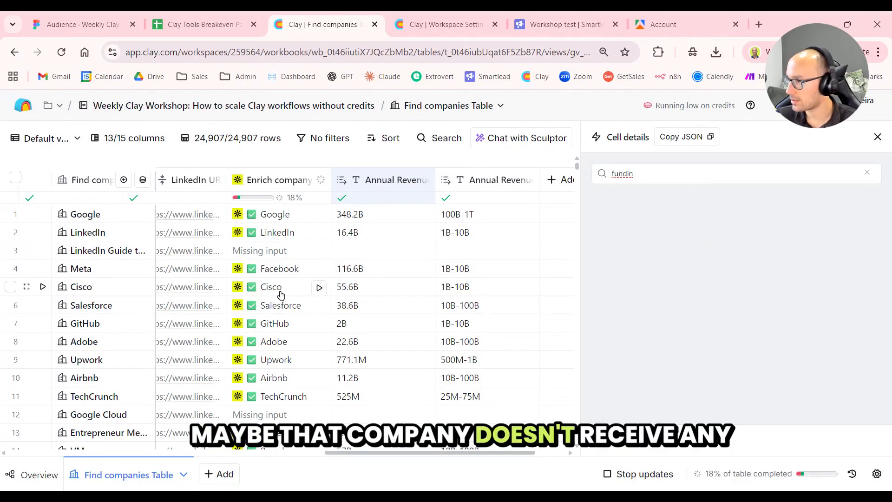
Step: Open the Enrich company result for Meta, search it for funding, and examine its full Organization data with the search cleared
click(284, 271)
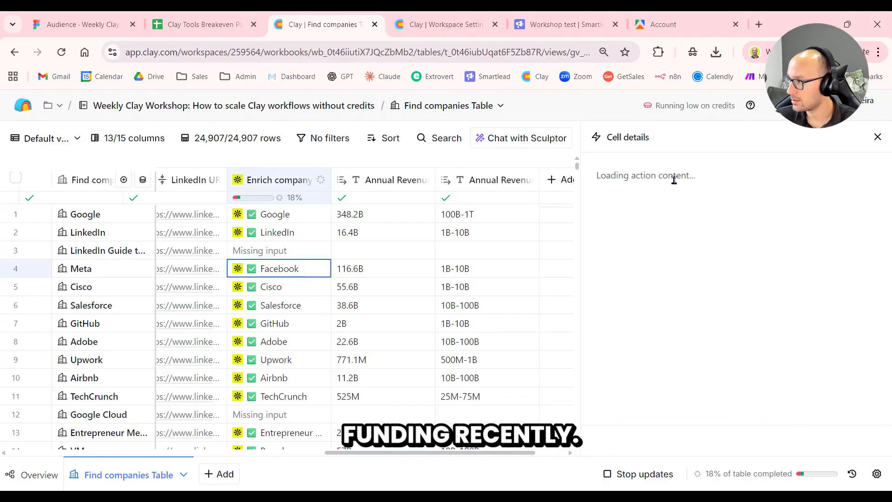
text(fundin)
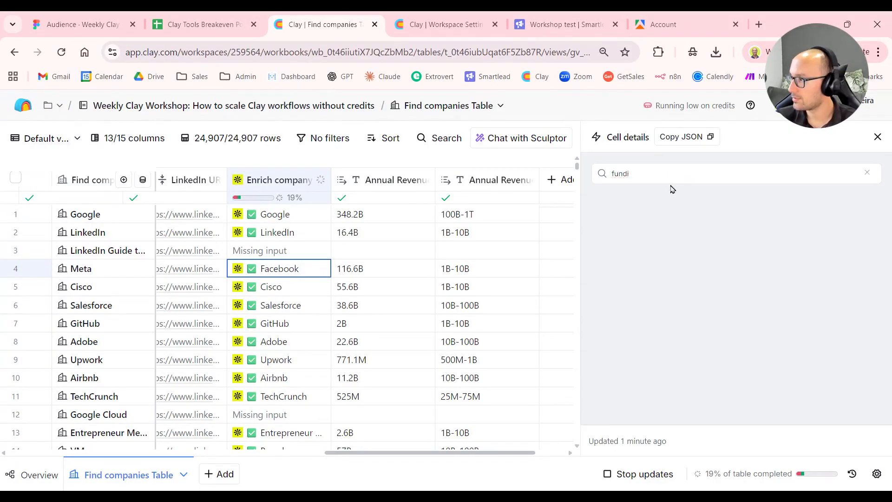
key(BackSpace)
key(BackSpace)
key(BackSpace)
key(BackSpace)
key(BackSpace)
key(BackSpace)
scroll(725, 278, down, 10)
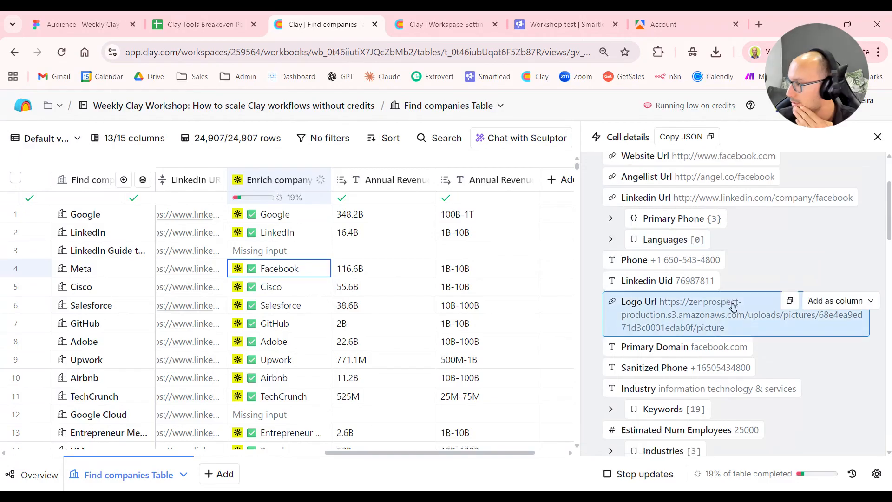
scroll(754, 285, down, 5)
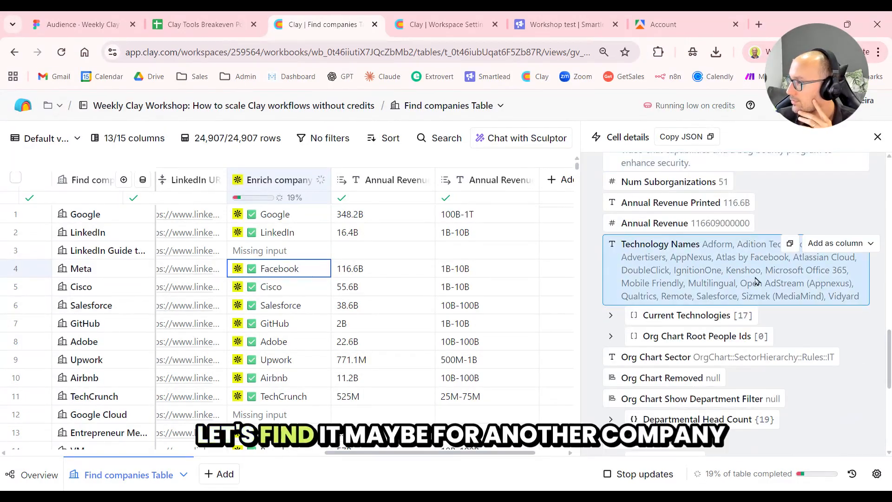
scroll(755, 282, down, 5)
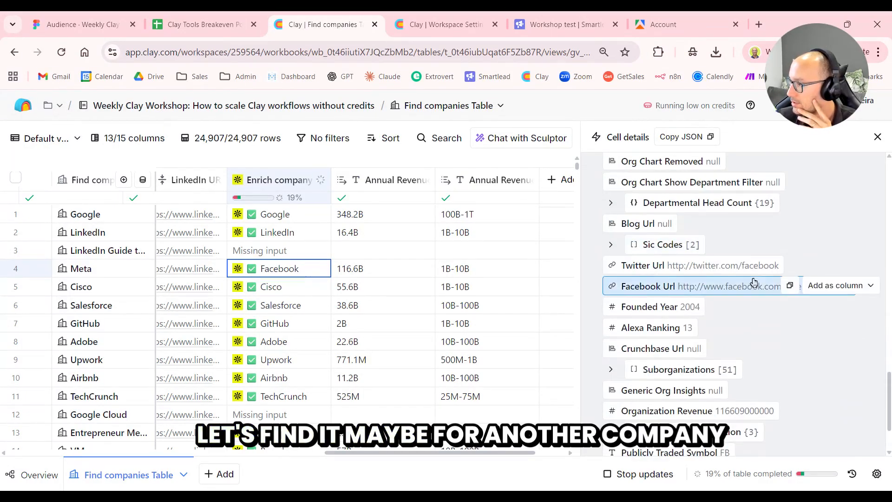
scroll(753, 281, down, 2)
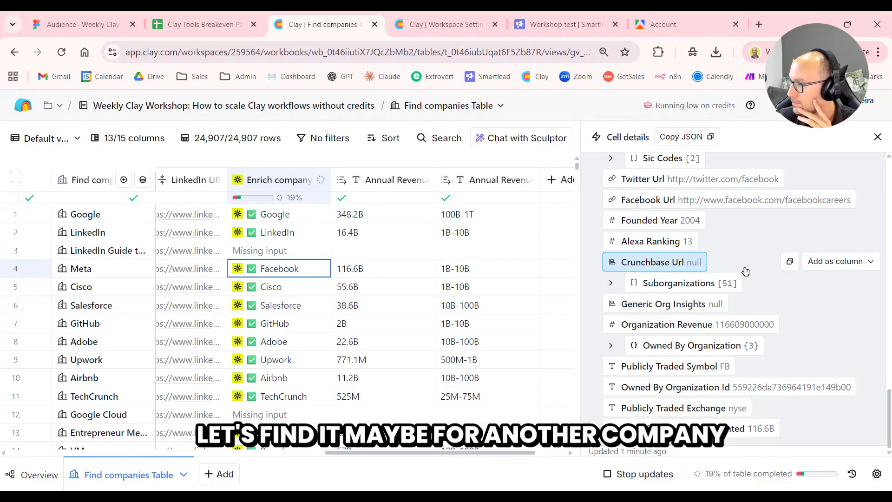
Step: Open the Enrich company result for Zendesk, expand its Organization data and examine the fields down to market cap and founded year
scroll(367, 348, down, 10)
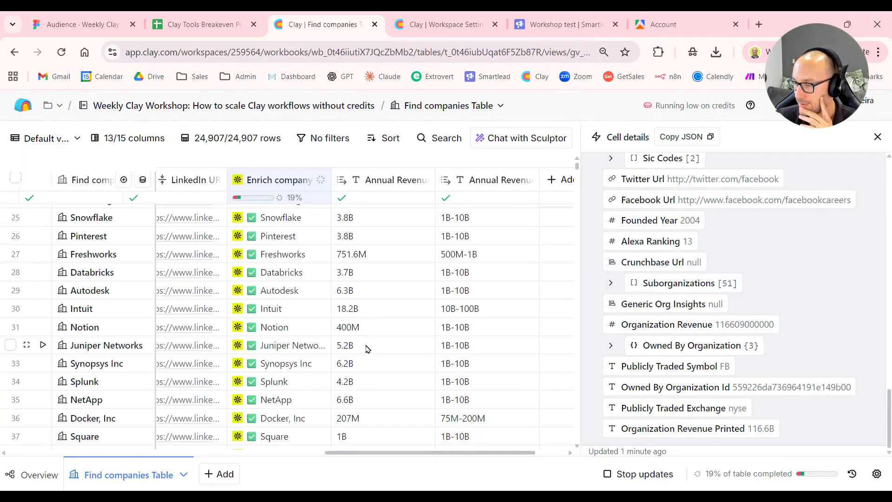
scroll(360, 349, down, 2)
click(279, 369)
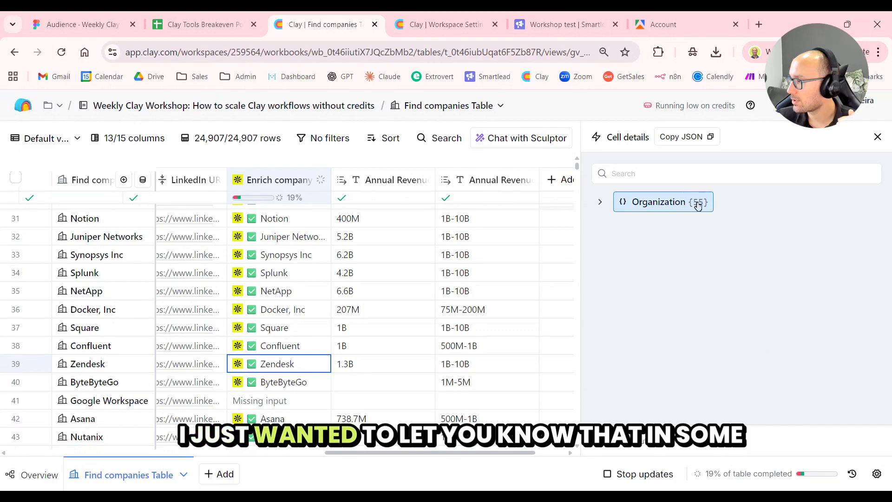
click(697, 201)
scroll(756, 236, down, 2)
scroll(756, 235, down, 2)
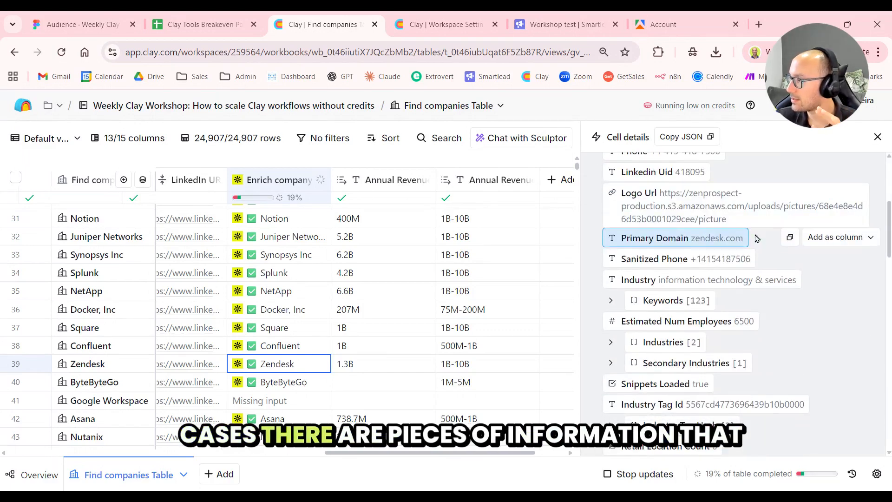
scroll(756, 238, down, 2)
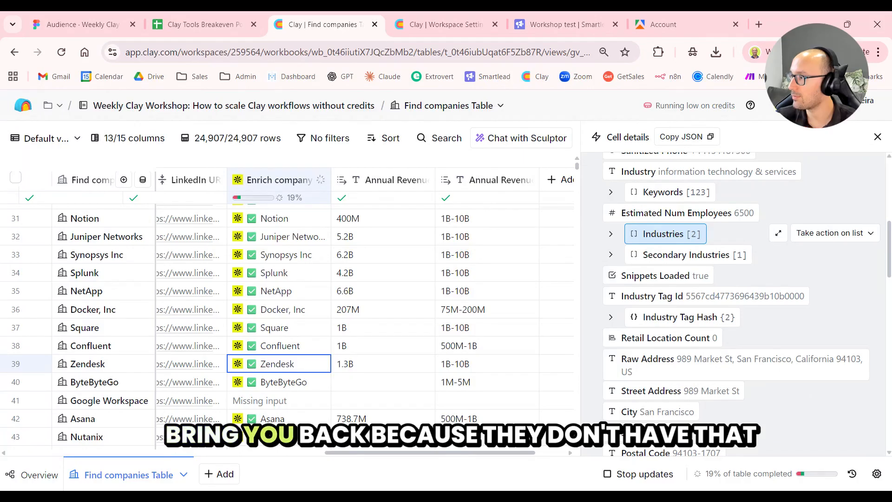
scroll(742, 250, down, 9)
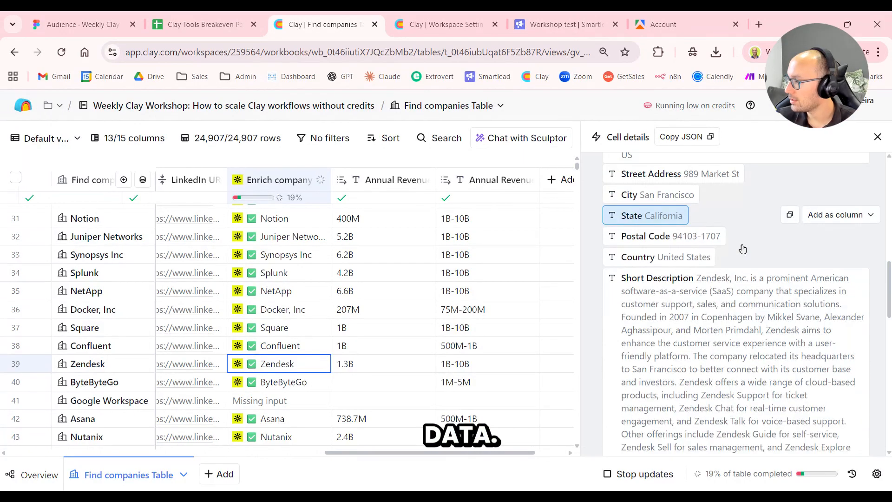
scroll(741, 249, down, 8)
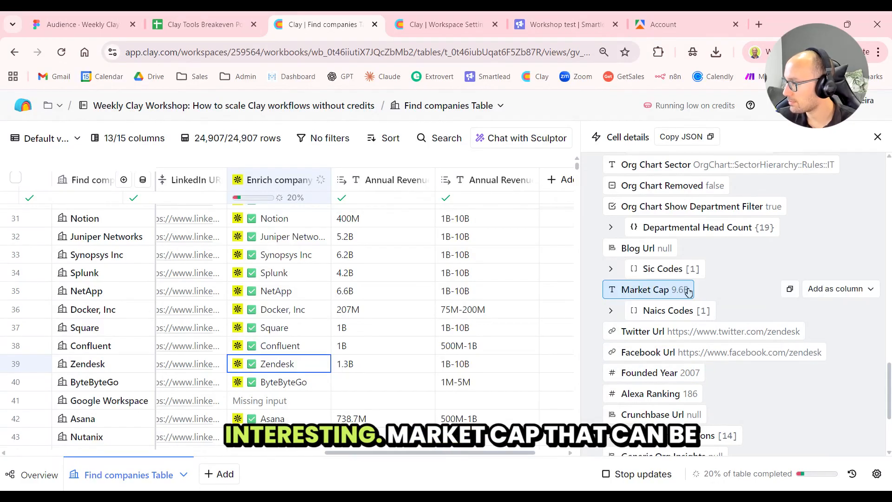
scroll(702, 294, down, 2)
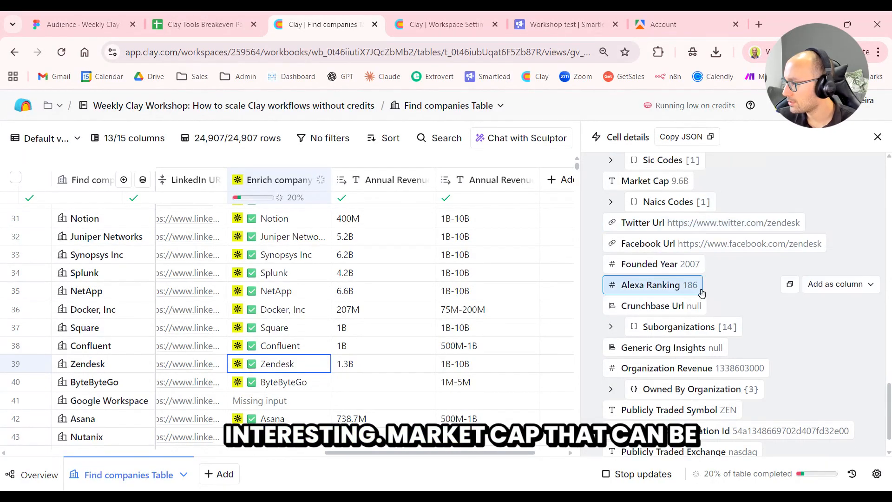
scroll(730, 269, down, 1)
scroll(729, 268, up, 2)
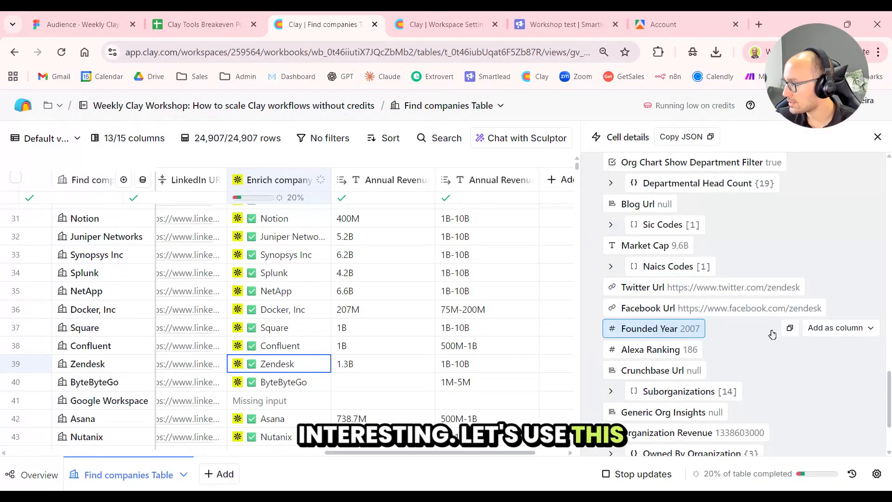
Step: Open and dismiss the new-column options for Founded Year, and check Zendesk's Organization data again for funding fields
click(823, 330)
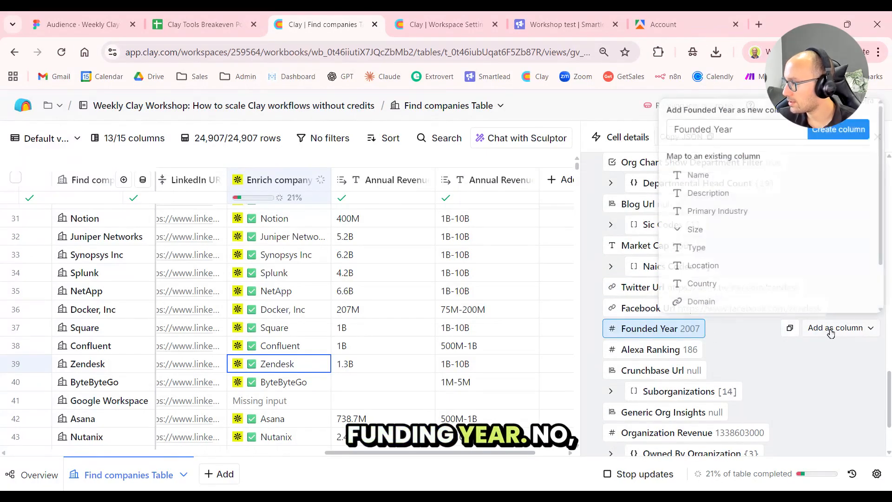
click(731, 337)
scroll(738, 336, down, 2)
scroll(740, 321, down, 3)
scroll(744, 318, up, 5)
scroll(744, 318, up, 10)
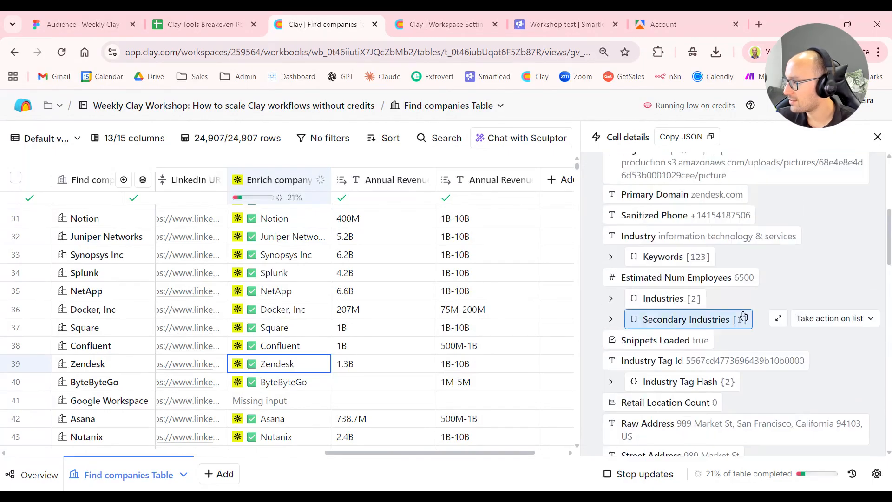
scroll(742, 319, up, 1)
Step: Open the Enrich company result for Pave, add Total Funding from its Organization data as a new column, and close the cell details
scroll(296, 311, down, 15)
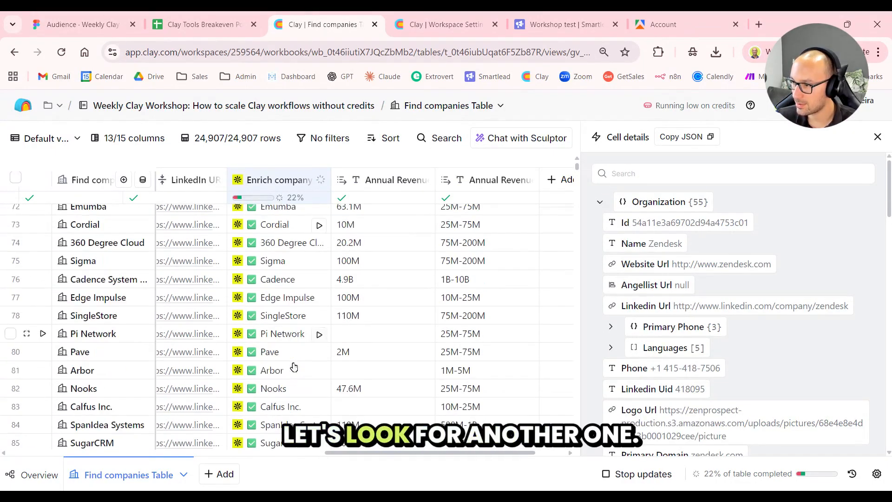
click(273, 352)
click(673, 205)
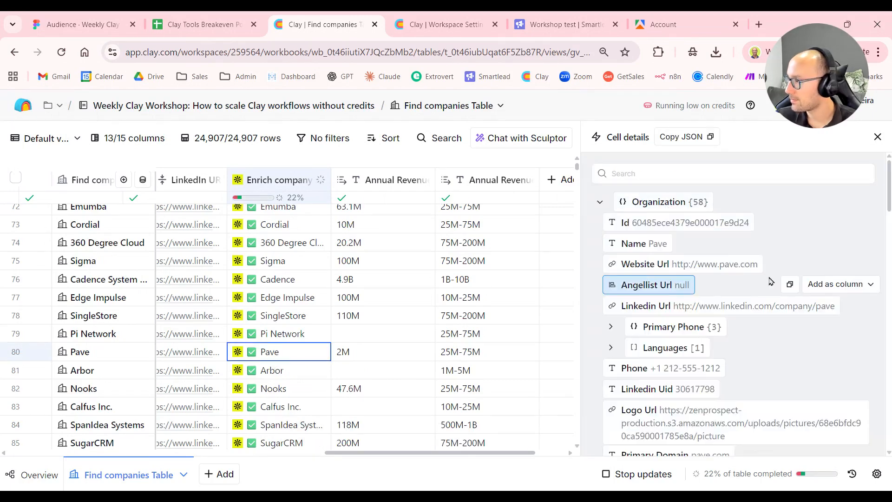
scroll(757, 286, down, 10)
scroll(749, 291, down, 15)
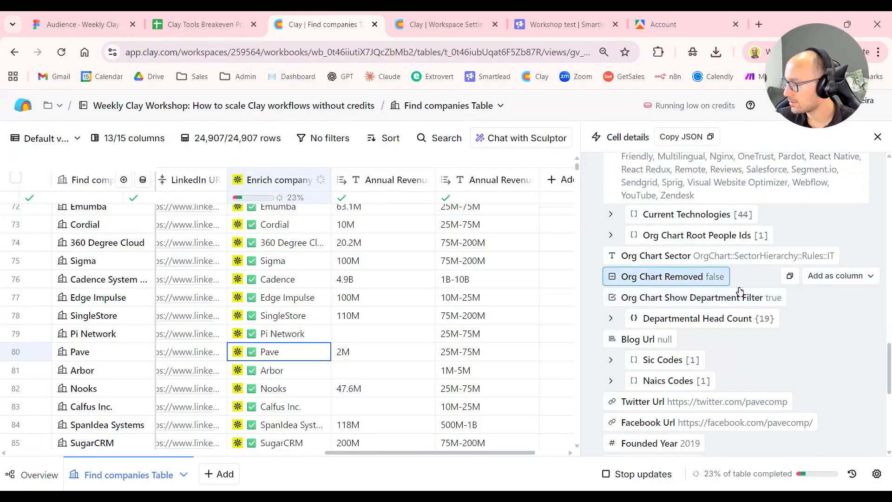
scroll(740, 291, down, 5)
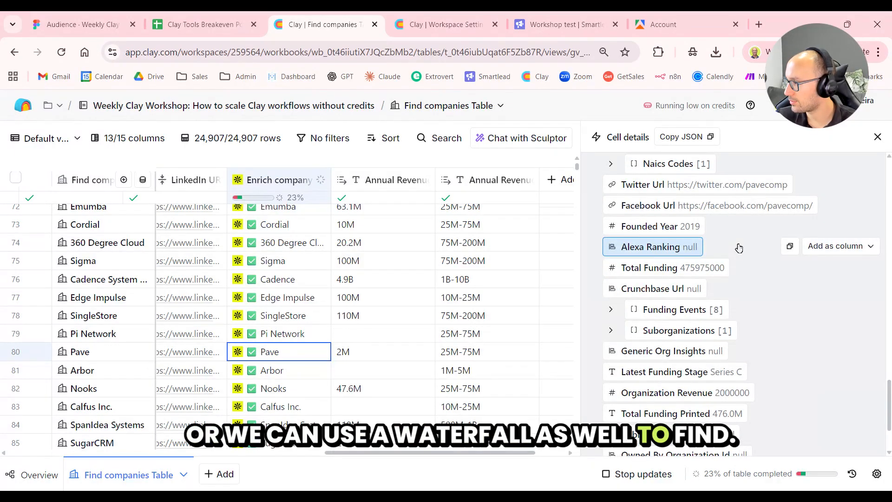
click(829, 268)
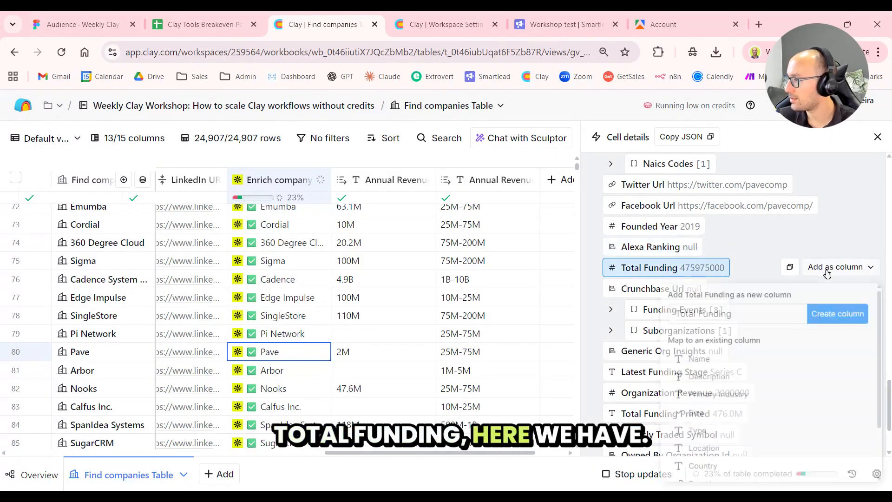
click(832, 315)
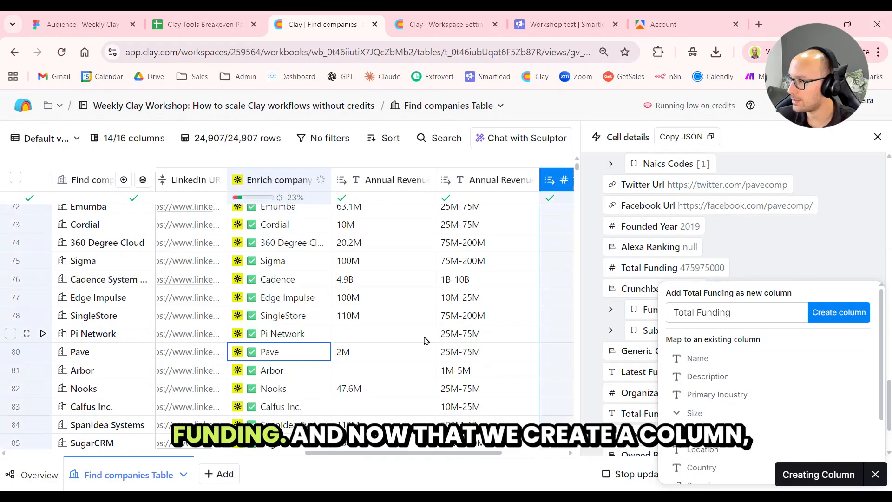
click(877, 137)
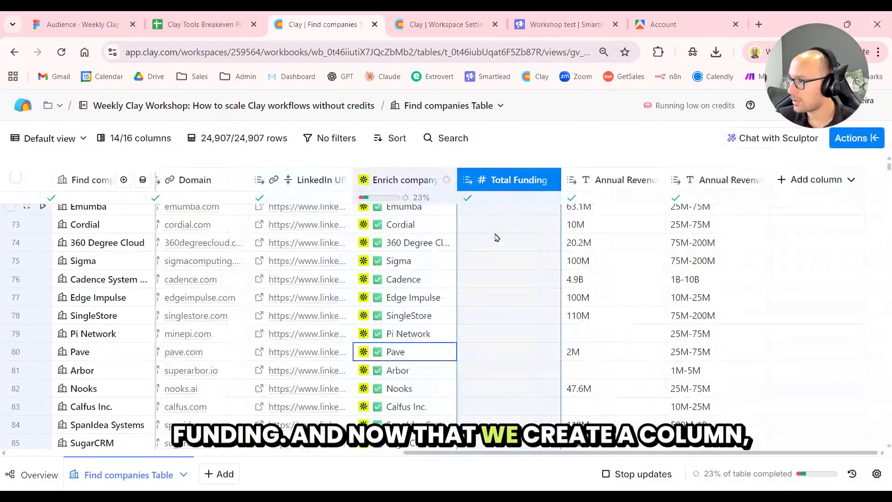
Step: Review the Total Funding values across the companies in the table, ending at the first rows
click(575, 280)
click(531, 285)
scroll(534, 287, up, 10)
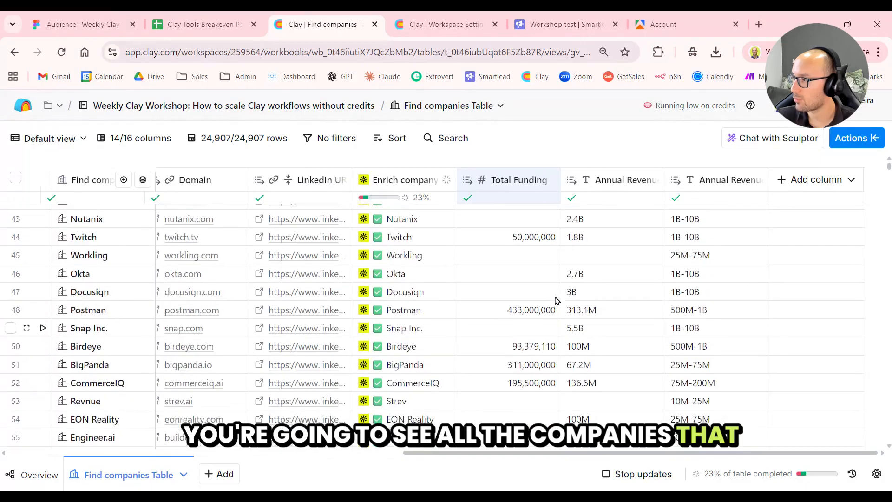
scroll(553, 292, up, 8)
scroll(546, 278, up, 8)
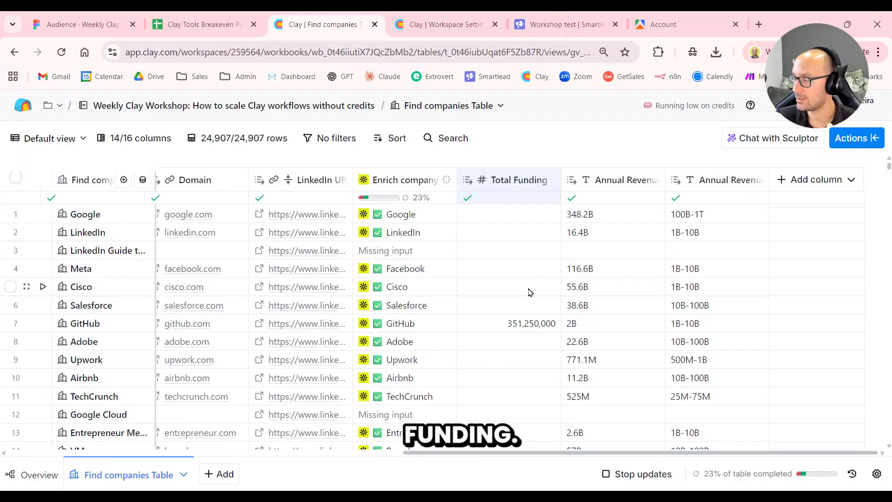
click(516, 356)
scroll(514, 351, down, 15)
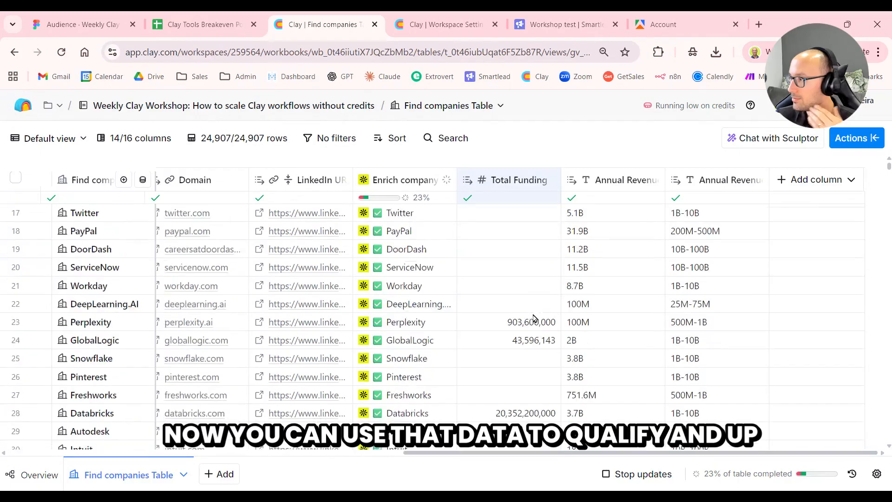
scroll(531, 317, down, 14)
scroll(531, 327, up, 18)
scroll(531, 328, up, 10)
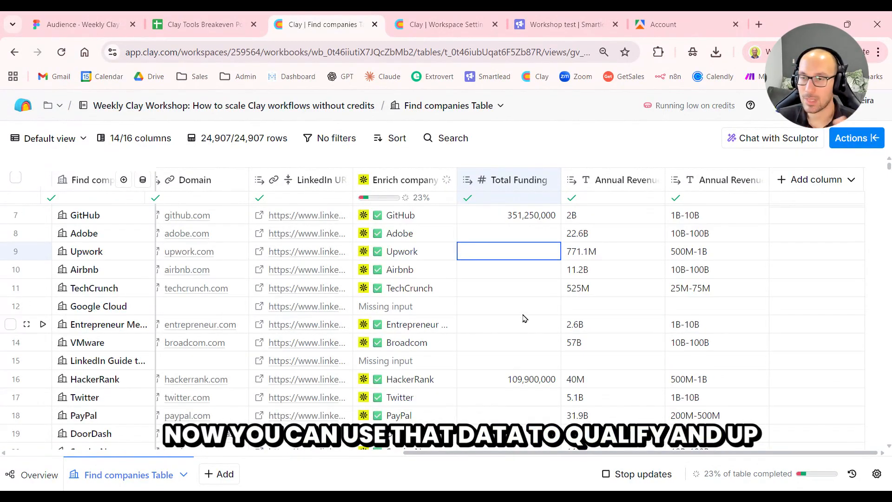
scroll(523, 311, up, 3)
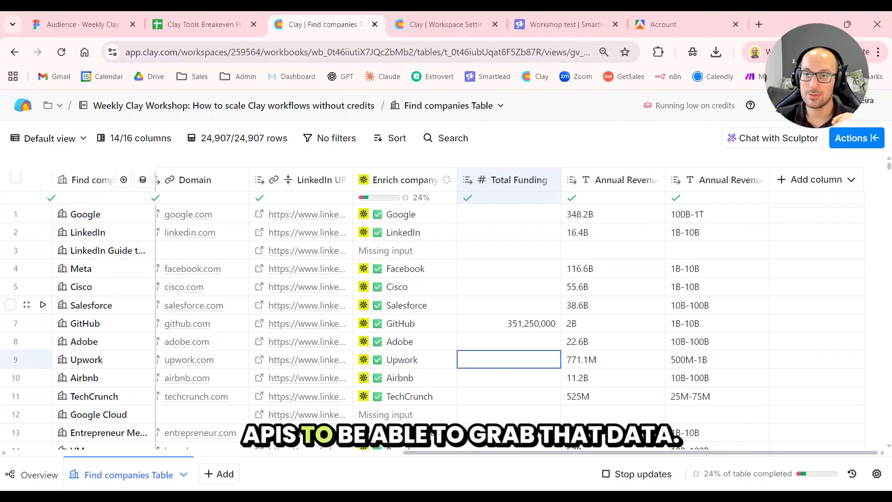
Step: Add a formula column after the annual revenue columns and start its description in the formula generator
click(631, 327)
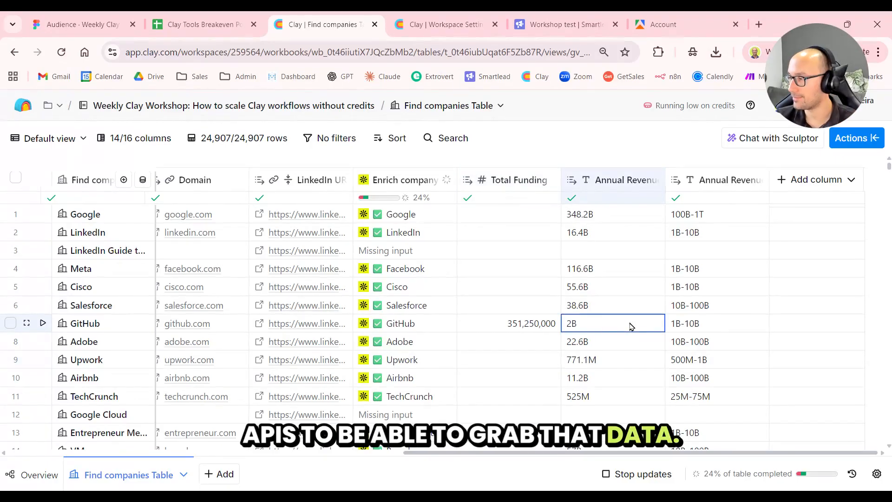
click(819, 188)
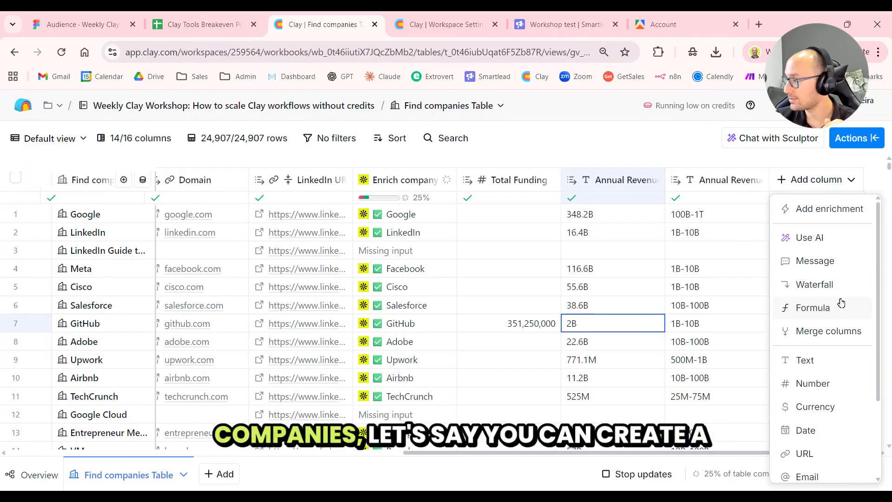
click(835, 313)
click(282, 272)
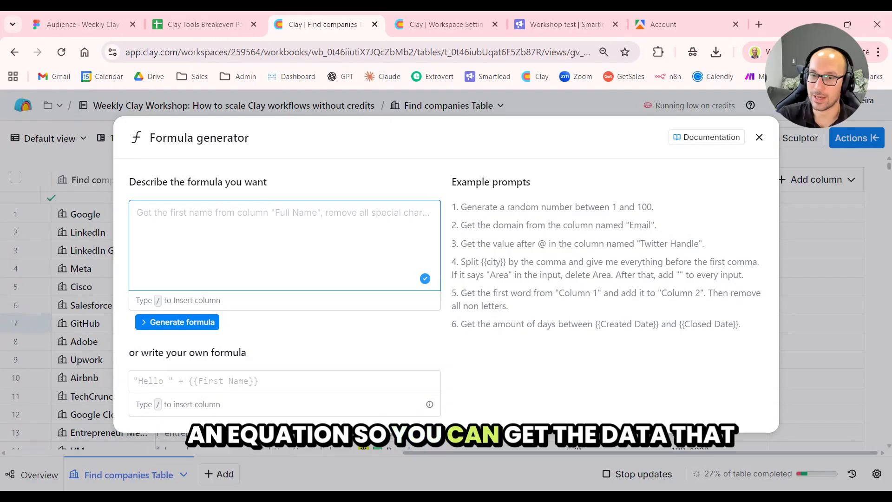
Step: Describe the formula as "Output true only if Annual Revenue Printed is between 1 M and 150 M", inserting Annual Revenue Printed as a column reference
text(O)
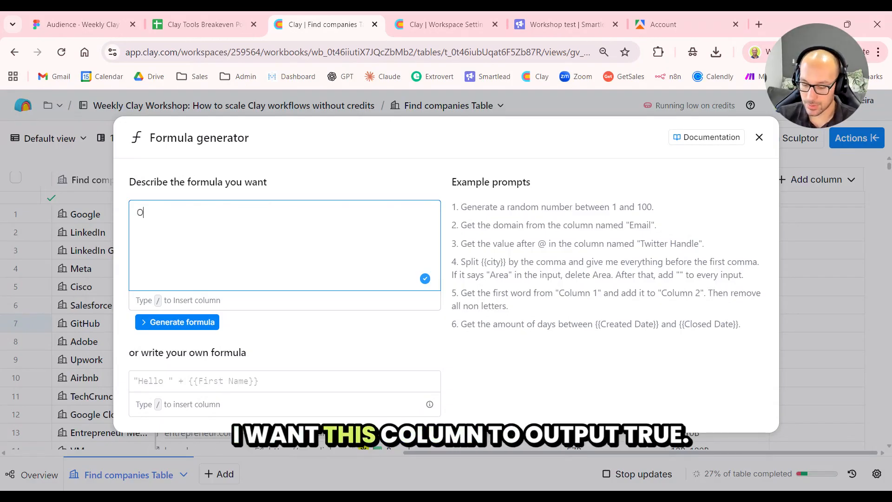
text(utput )
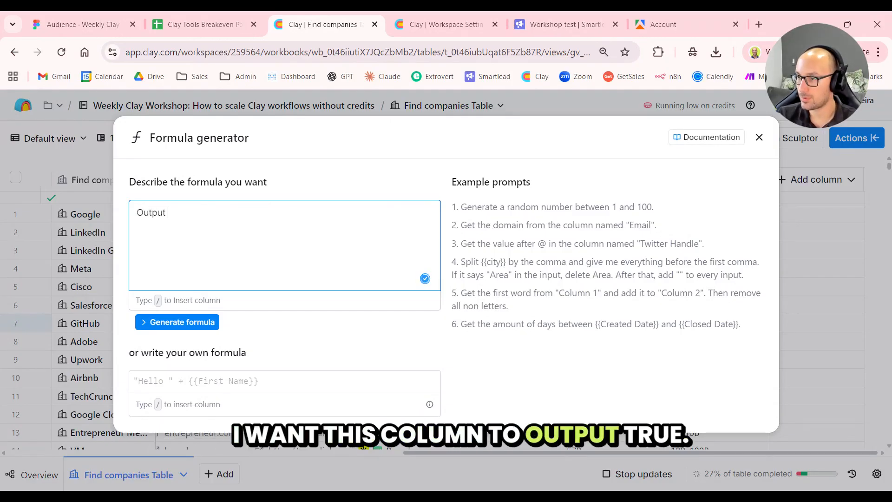
text(true only)
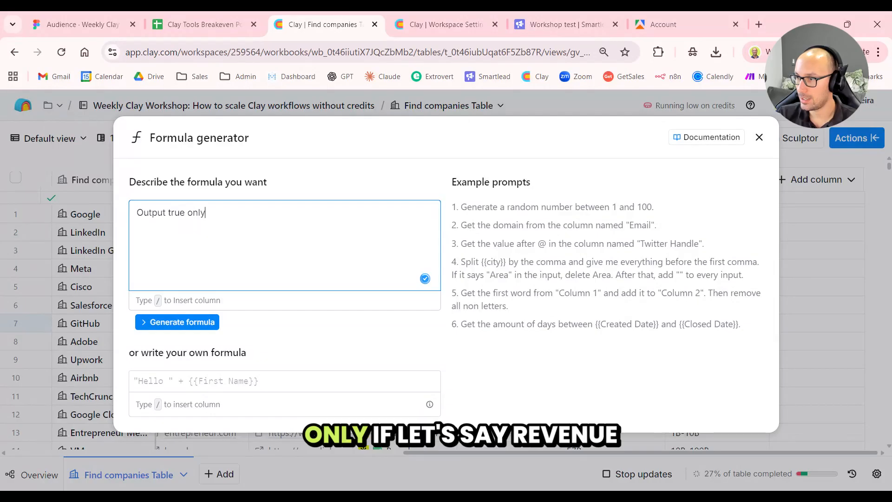
text( if /)
scroll(321, 302, down, 3)
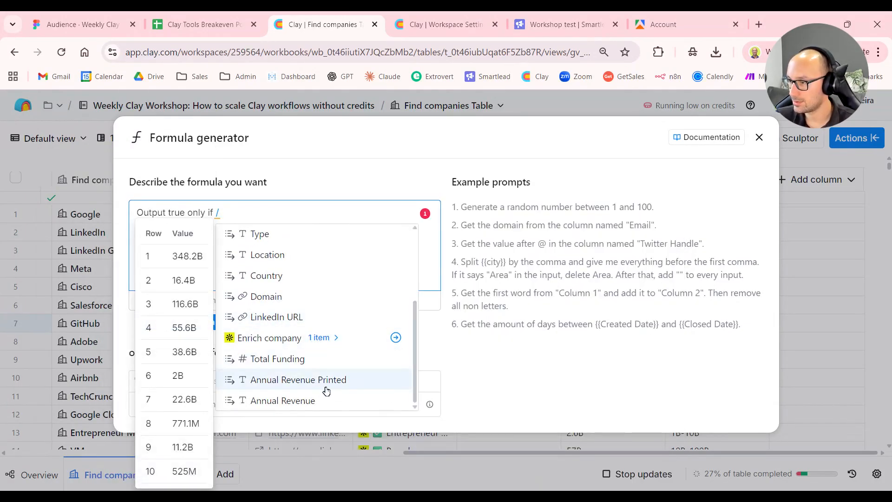
click(336, 379)
text(is )
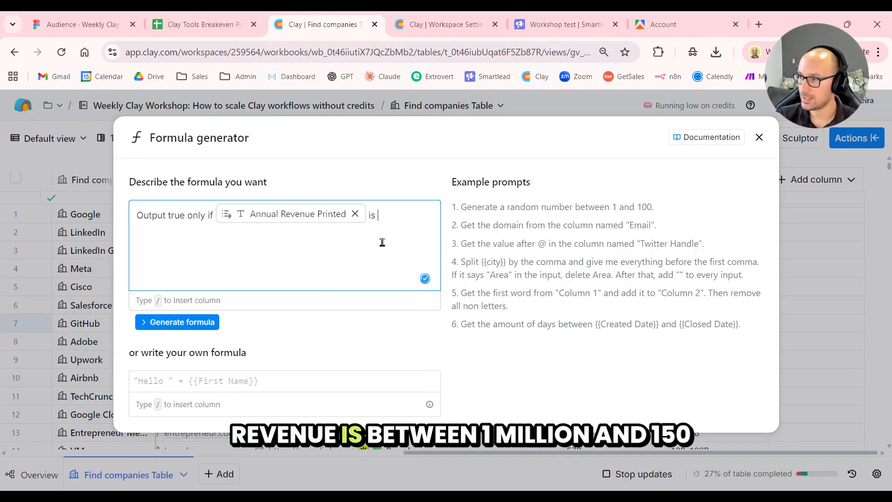
text(between)
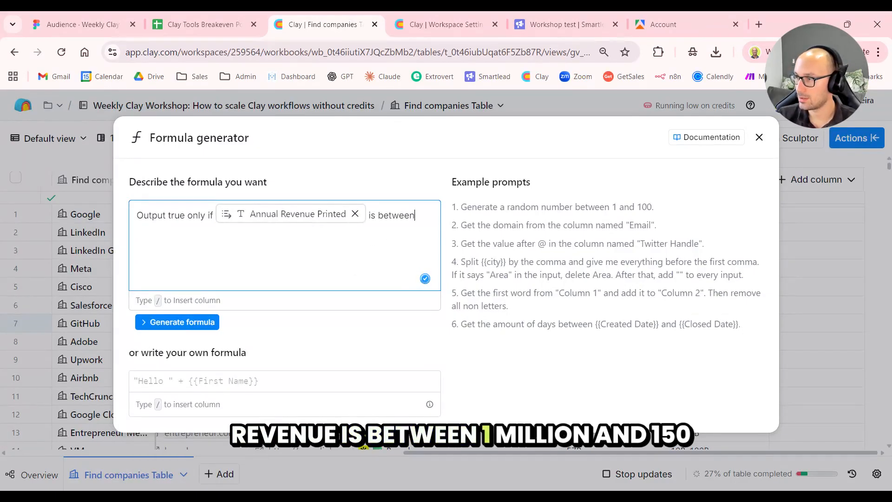
text( 1 M and 150 M)
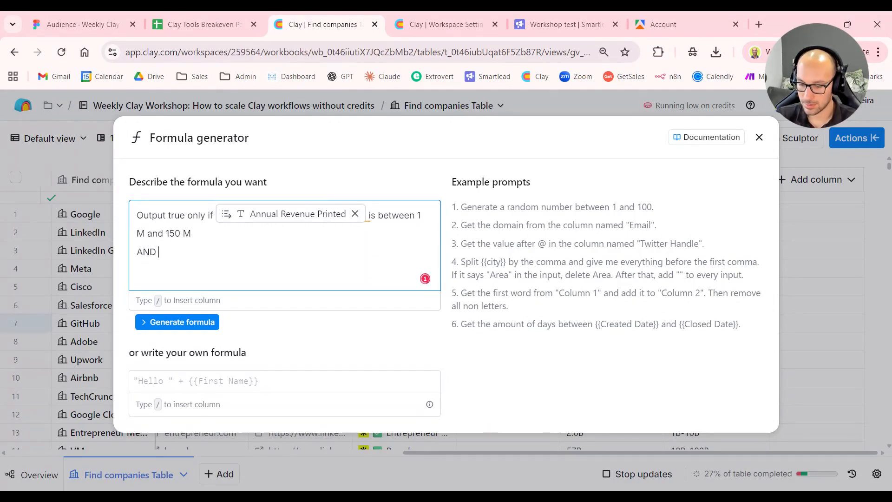
Step: Extend the formula description with an AND condition that references the Total Funding column
text(/)
scroll(233, 357, down, 3)
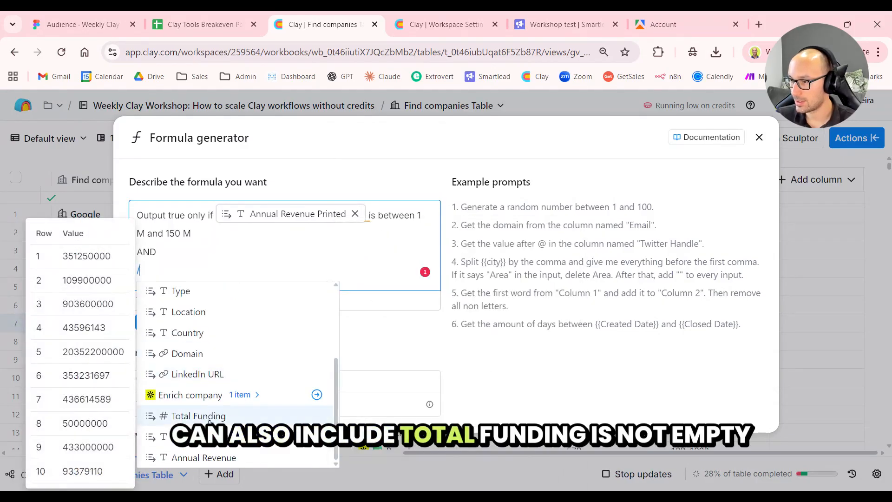
Step: Add the condition "Total Funding is not empty" to the formula description and generate the formula
click(207, 415)
text(is not empty)
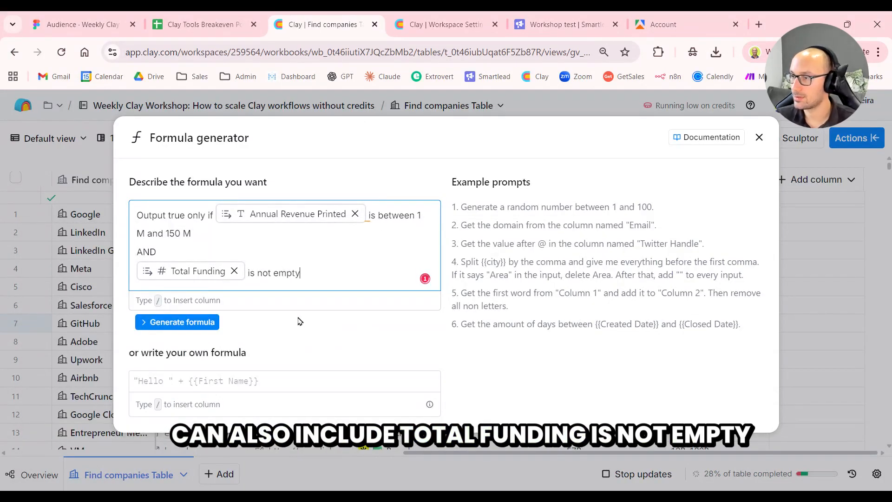
click(194, 326)
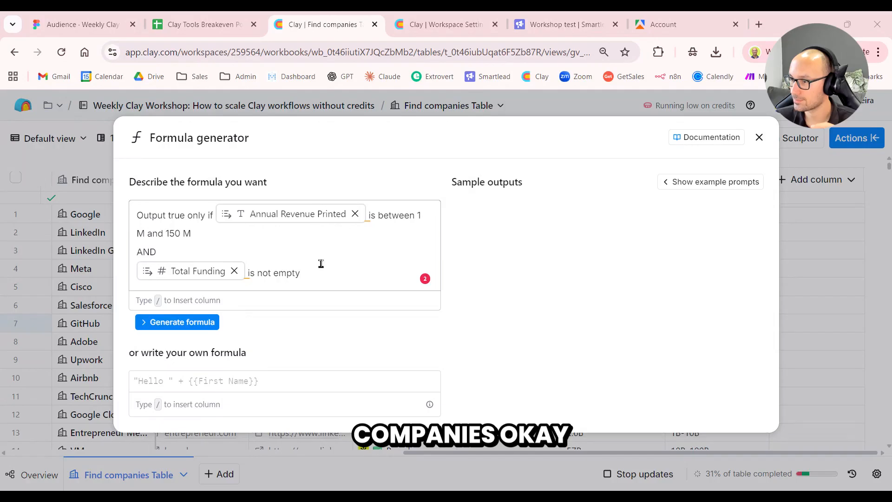
click(194, 323)
click(315, 265)
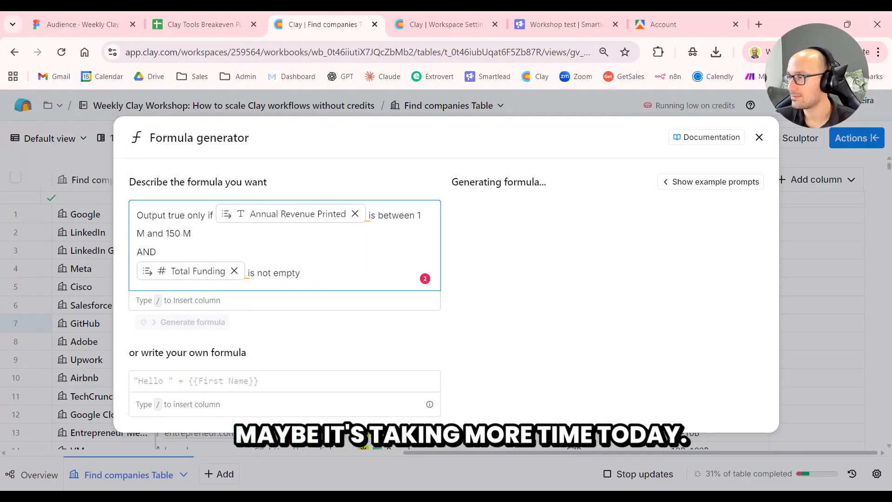
click(495, 25)
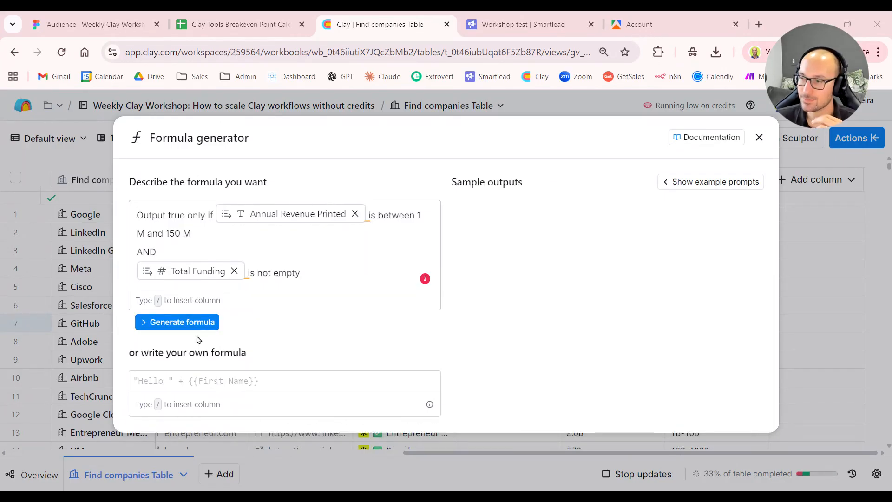
click(195, 328)
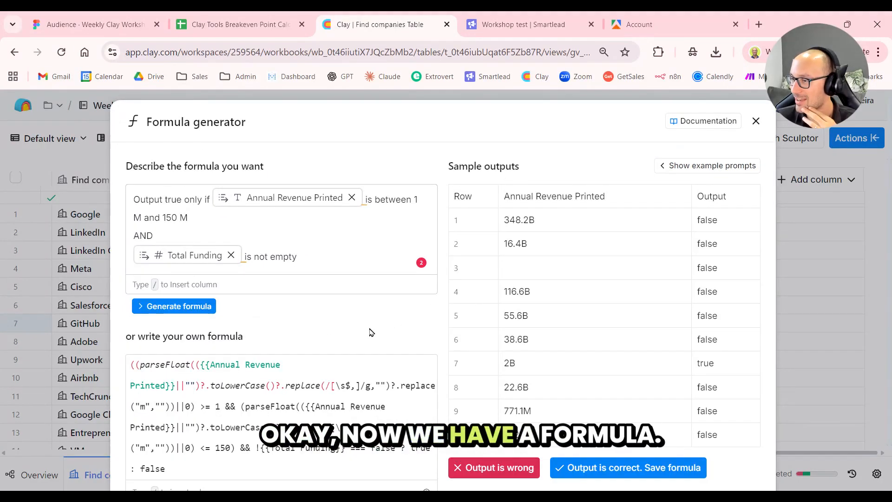
Step: Review the generated revenue and funding formula with its sample outputs, and save it as a new column
scroll(367, 330, down, 1)
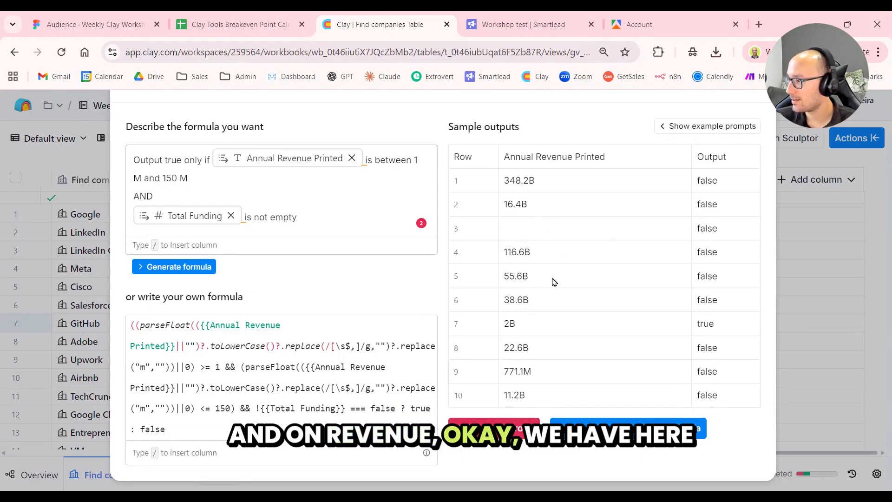
drag(139, 328, 279, 330)
click(280, 332)
drag(210, 429, 200, 348)
click(276, 368)
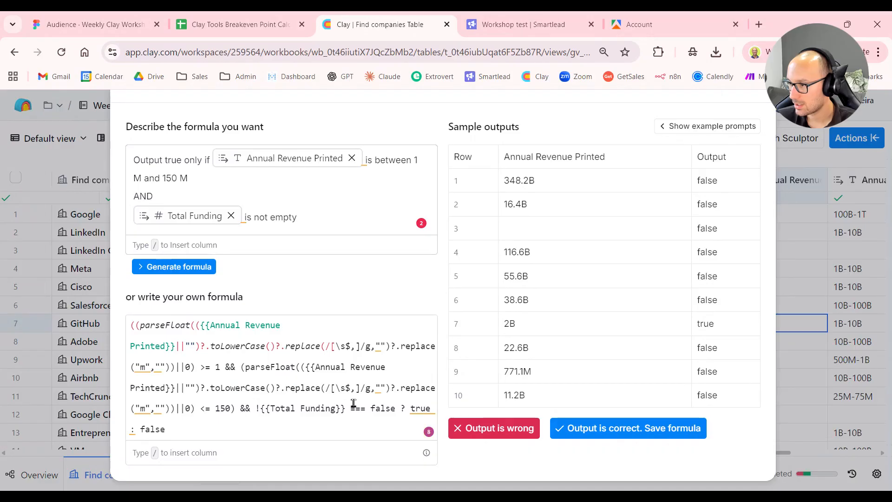
click(626, 432)
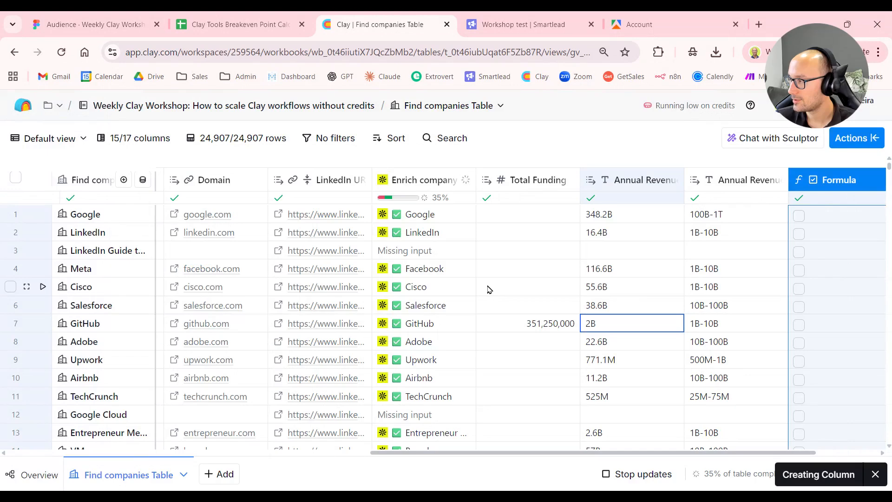
Step: Check the new formula column's ticked rows against their annual revenue and total funding values
scroll(551, 309, down, 10)
scroll(555, 306, up, 4)
scroll(611, 390, right, 2)
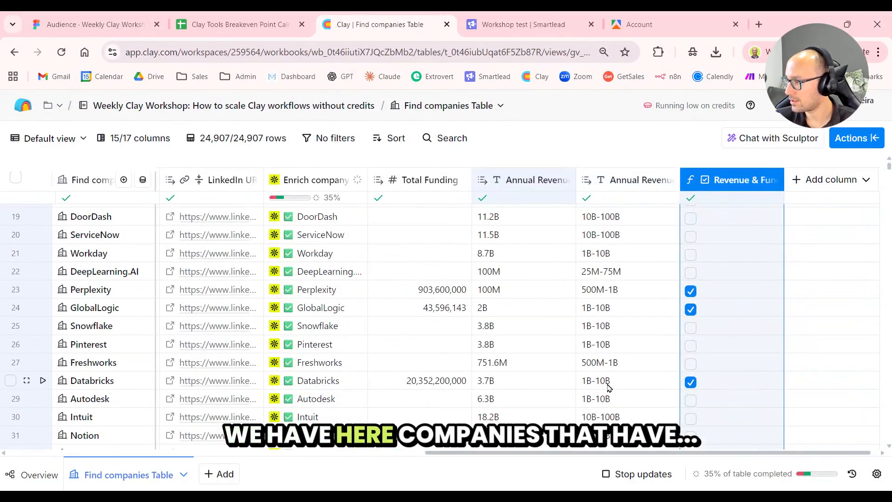
click(608, 387)
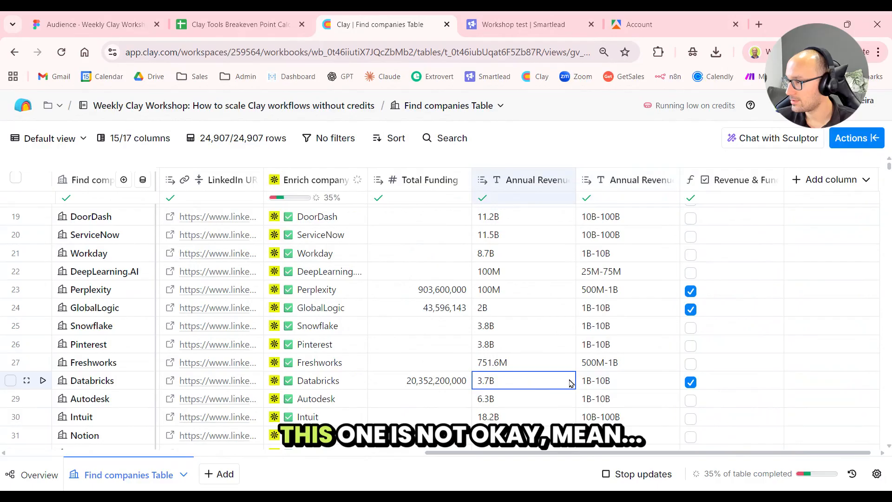
scroll(507, 381, down, 10)
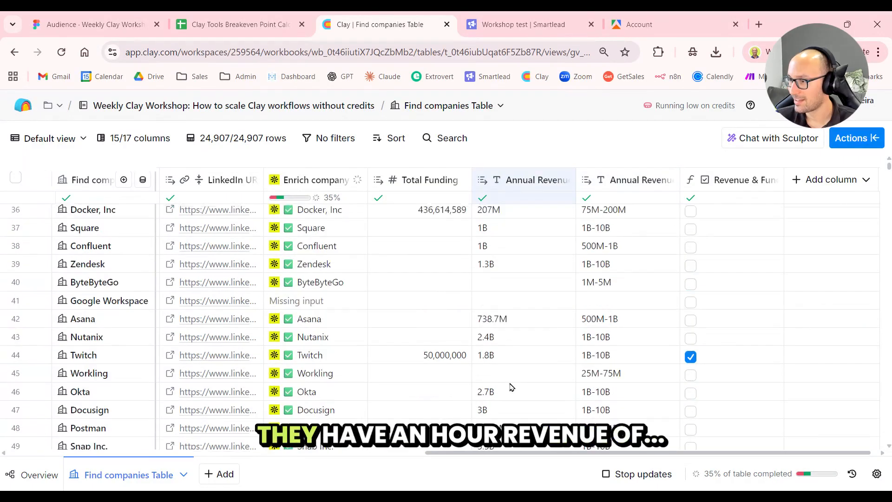
scroll(523, 348, up, 8)
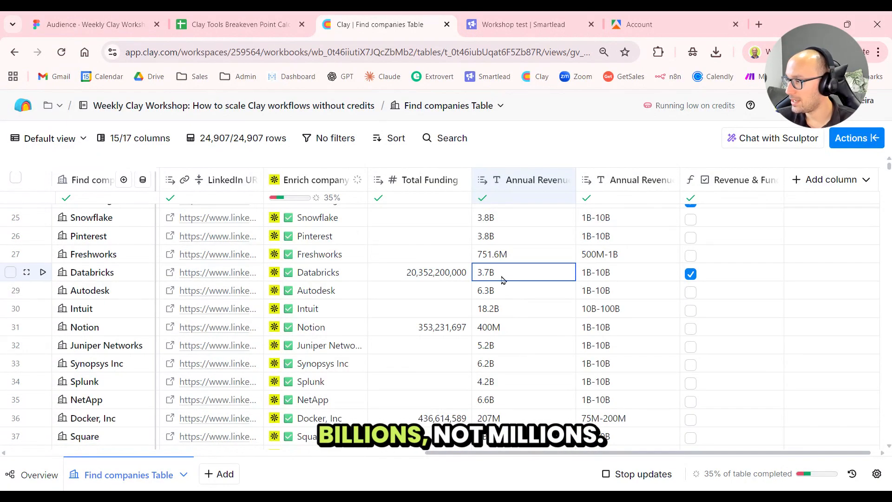
scroll(534, 334, down, 8)
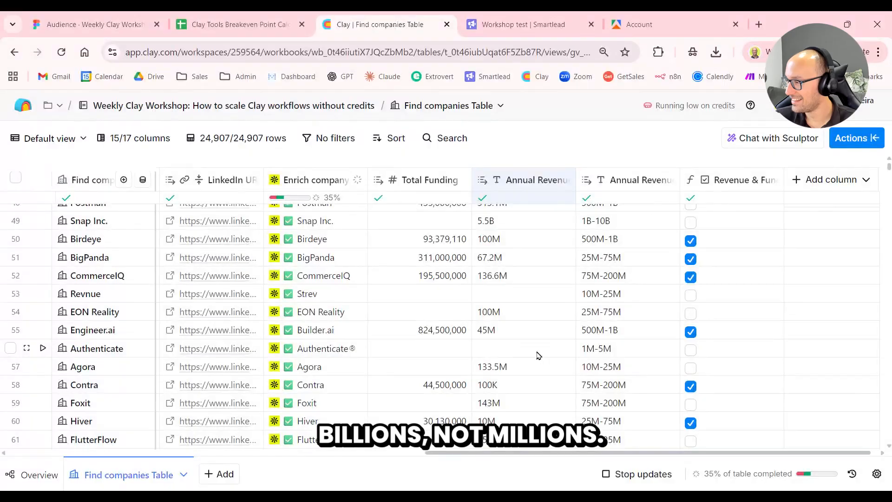
click(528, 332)
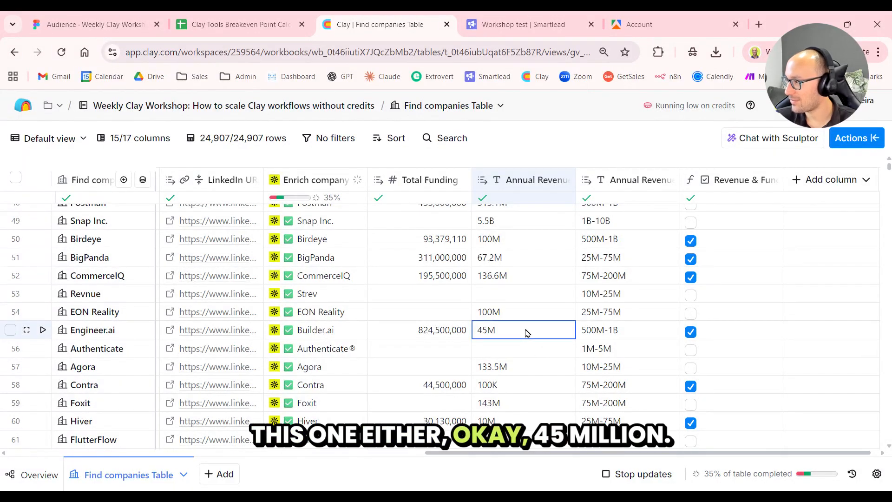
Step: Edit the revenue and funding formula column, regenerate its formula from the same description, and save it
click(711, 186)
click(694, 235)
click(809, 392)
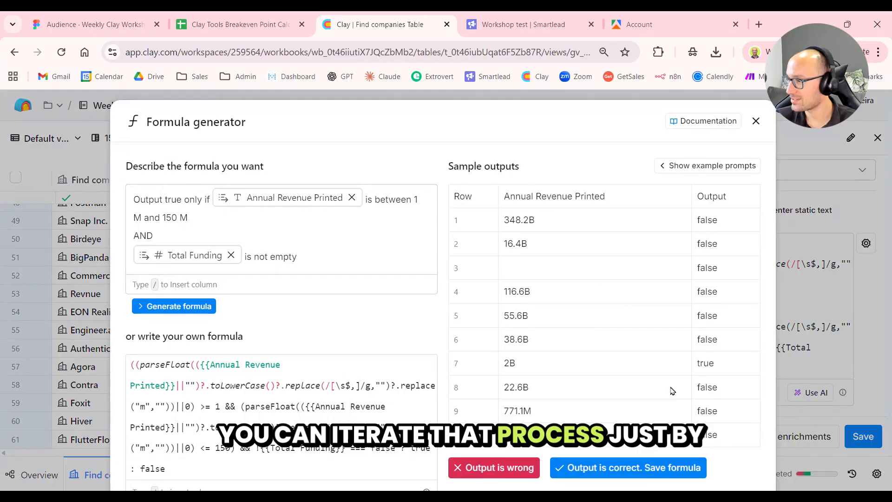
click(177, 306)
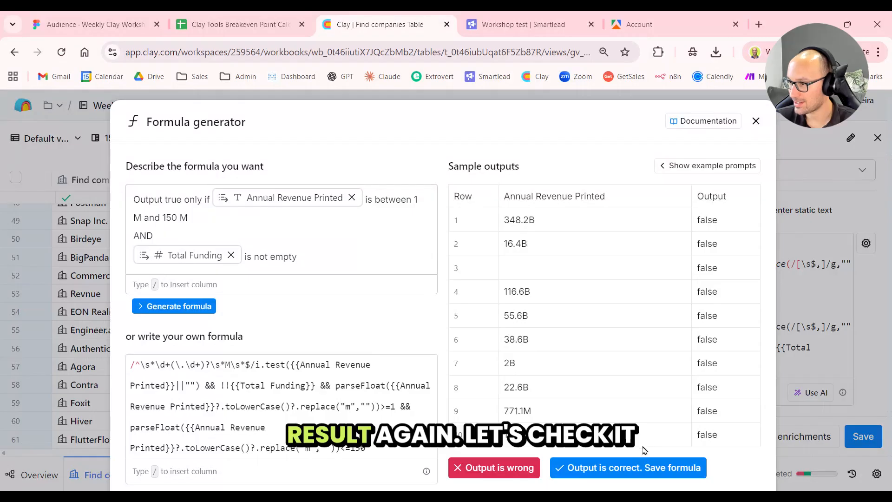
click(636, 467)
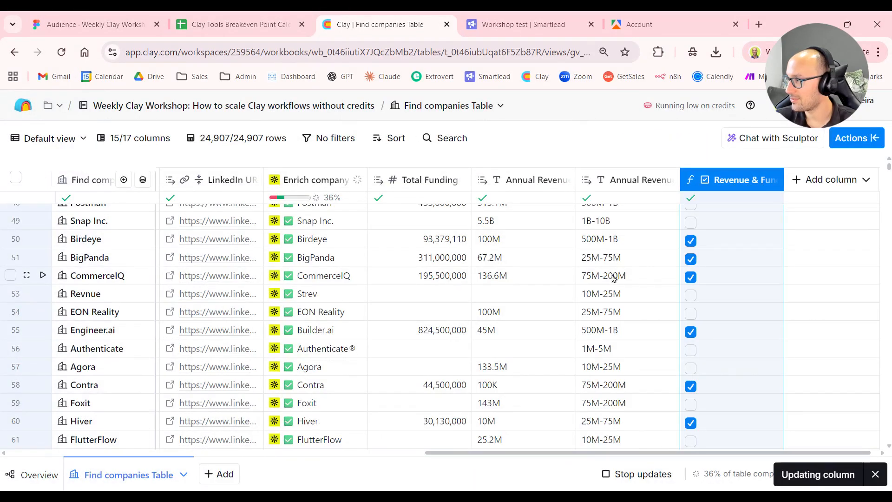
Step: Examine which companies the regenerated formula ticks, comparing annual revenue and total funding, including the large companies among the first rows
click(618, 272)
scroll(618, 273, up, 4)
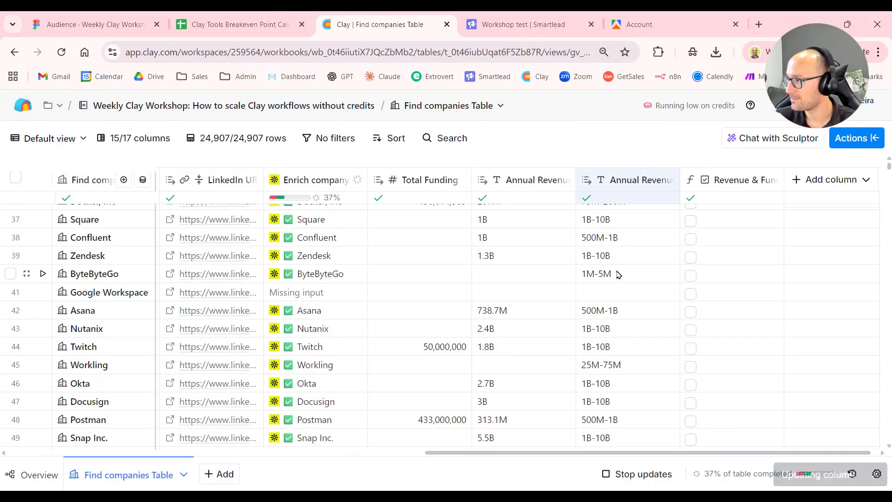
scroll(618, 275, down, 2)
scroll(618, 275, up, 2)
scroll(614, 283, down, 4)
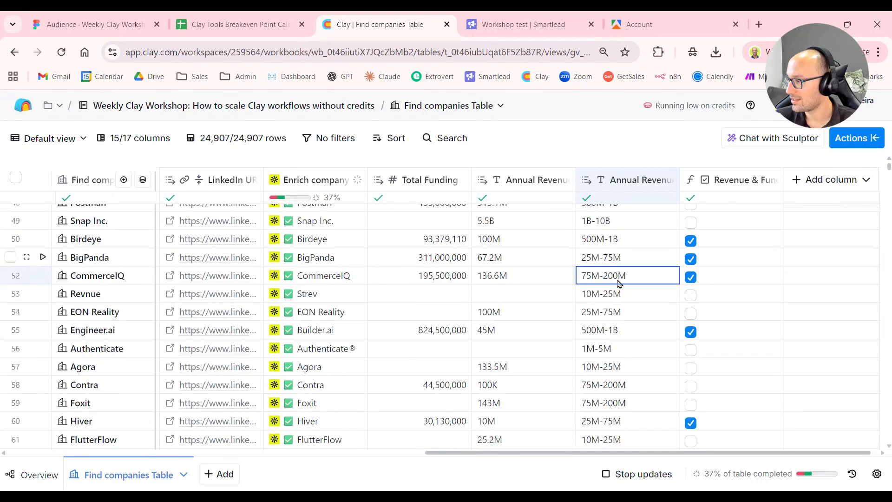
scroll(610, 293, down, 2)
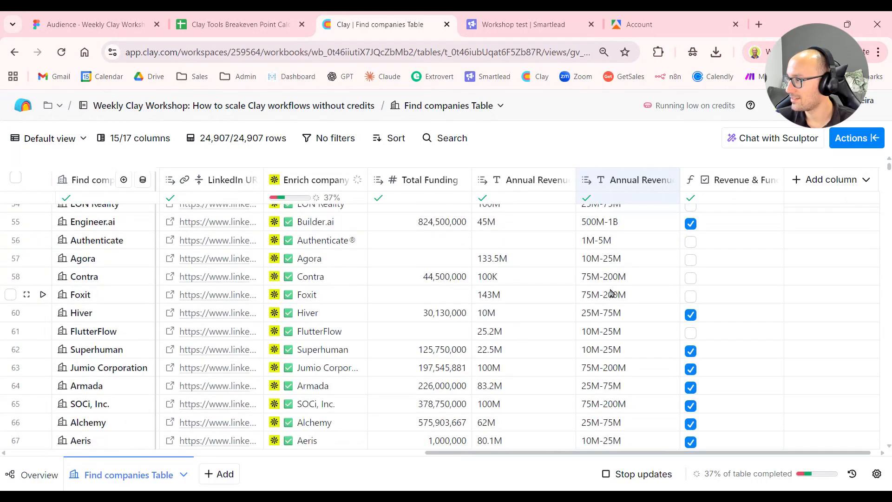
scroll(621, 288, down, 4)
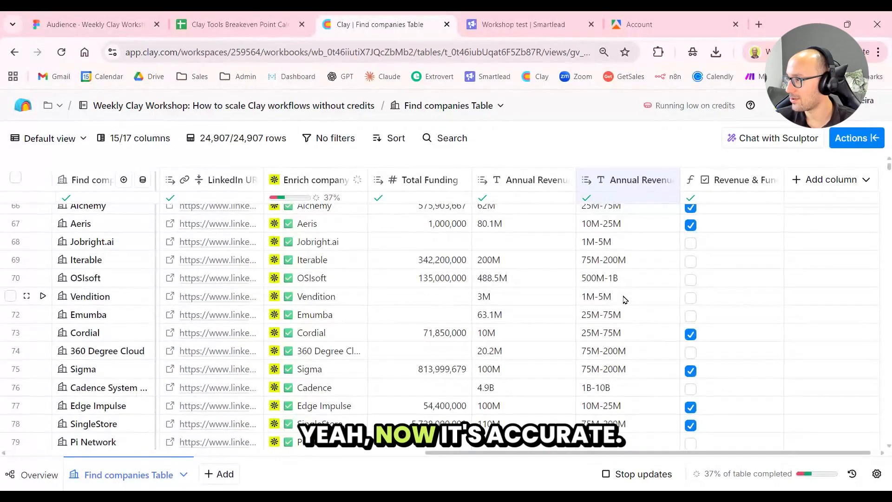
scroll(623, 301, up, 20)
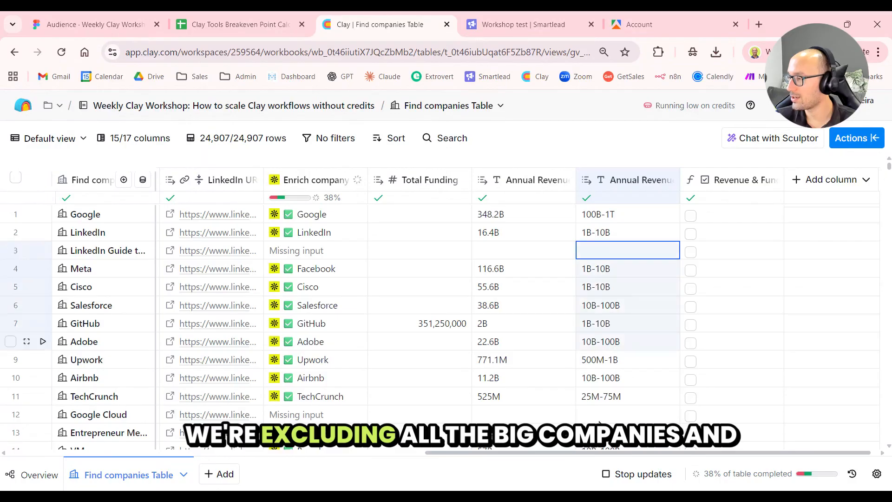
scroll(623, 302, down, 5)
click(637, 398)
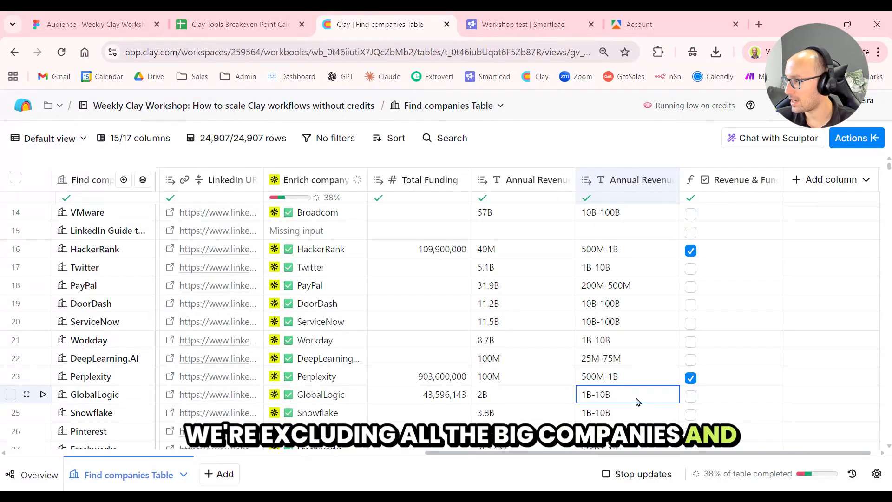
click(624, 324)
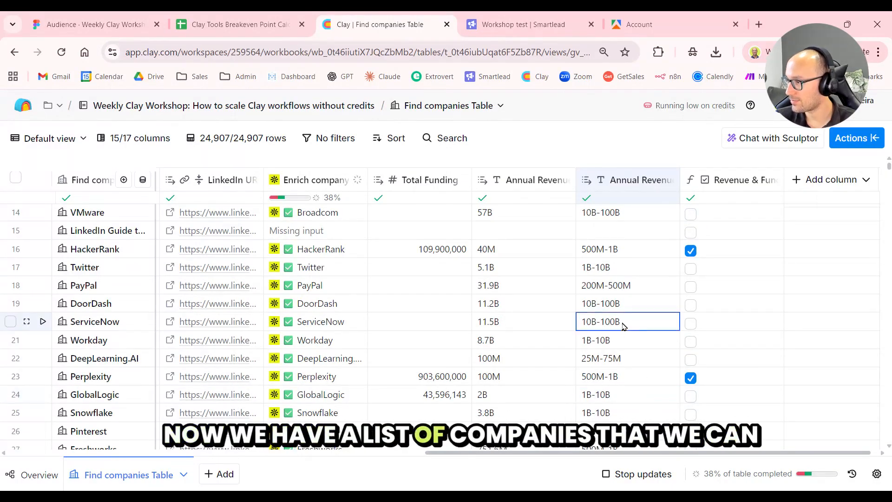
Step: Browse through the company table to see how many rows have already been enriched
click(737, 179)
scroll(763, 333, down, 1)
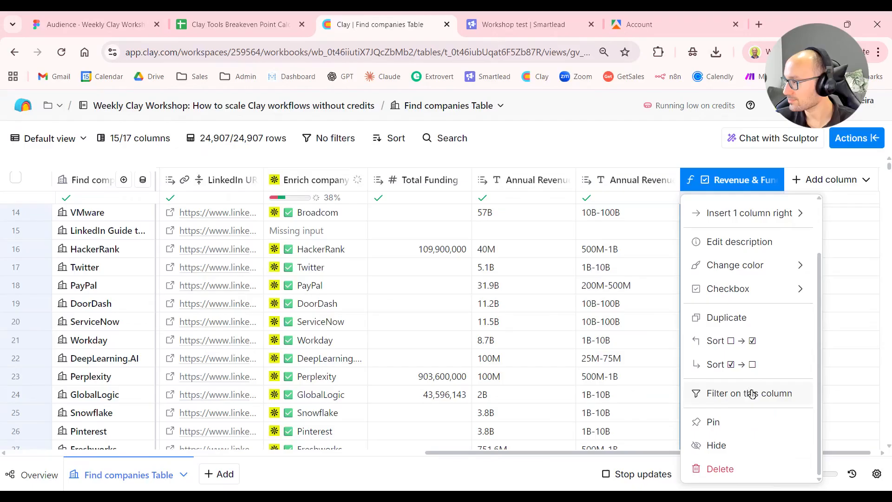
scroll(641, 295, down, 20)
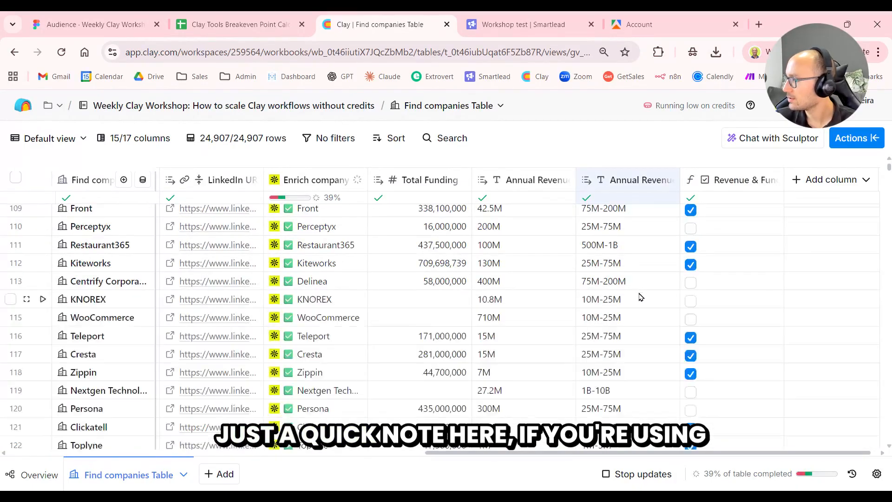
scroll(606, 300, down, 20)
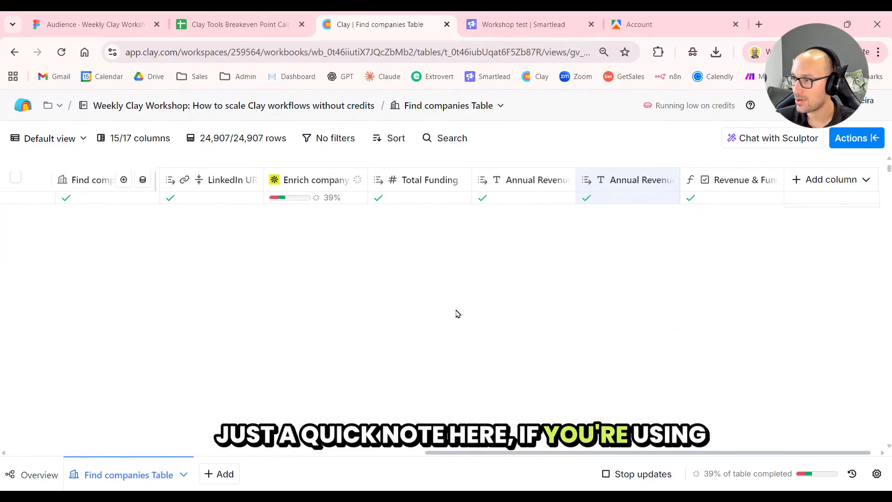
scroll(453, 321, down, 4)
scroll(448, 315, down, 20)
scroll(436, 321, down, 20)
scroll(436, 343, down, 20)
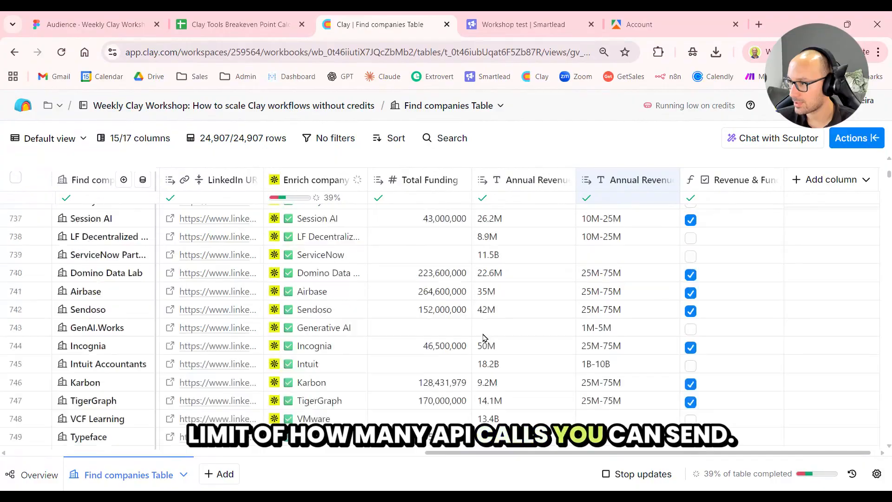
scroll(478, 342, down, 20)
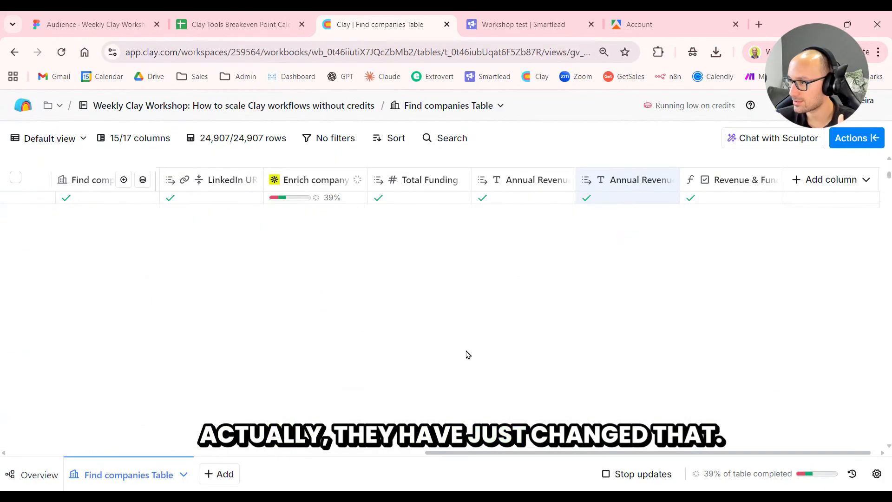
scroll(463, 347, down, 20)
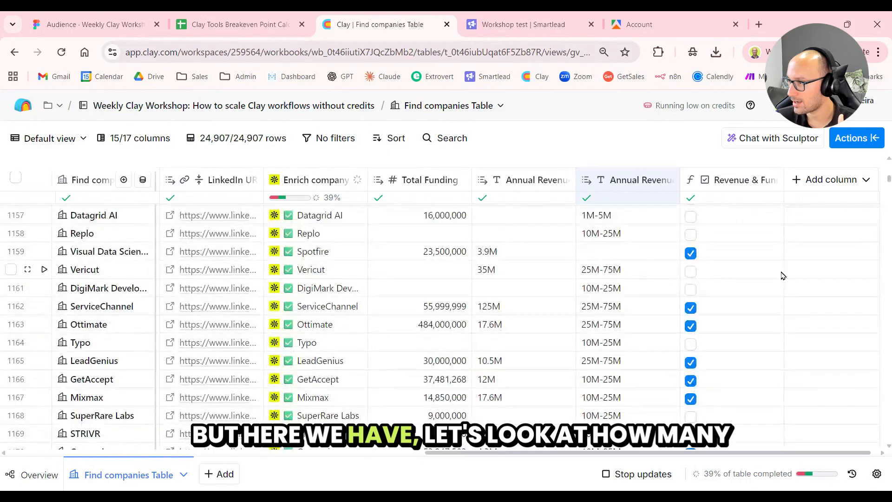
drag(889, 181, 864, 326)
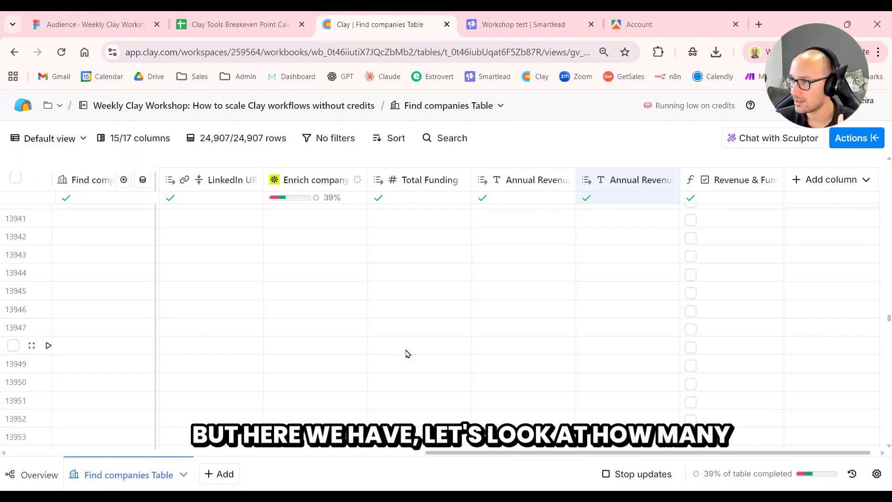
scroll(455, 329, up, 10)
scroll(457, 329, up, 20)
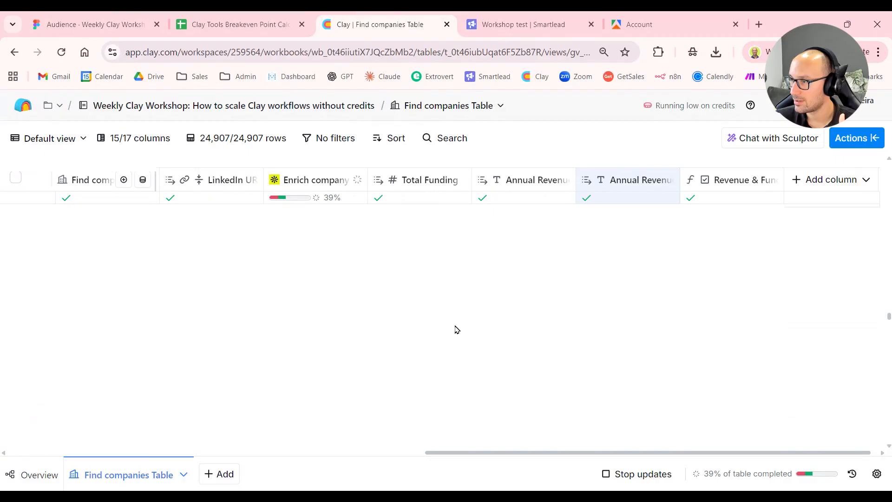
scroll(456, 329, up, 20)
scroll(457, 334, up, 15)
drag(889, 314, 887, 162)
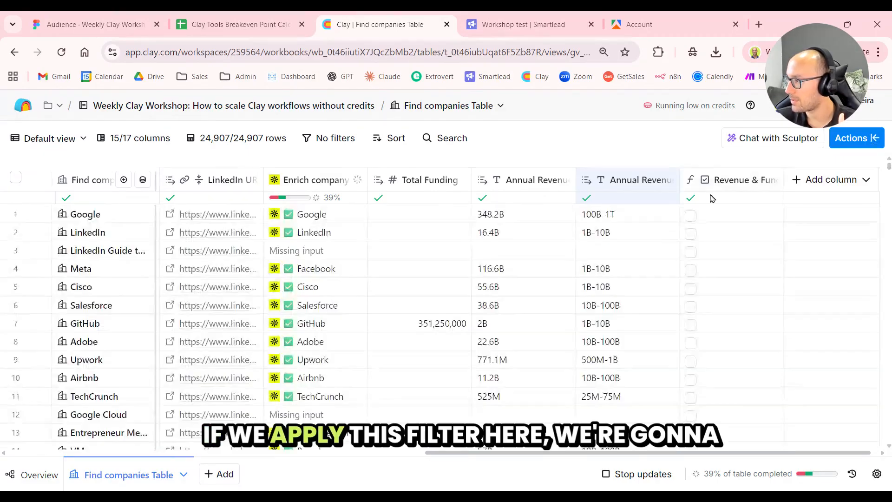
Step: Filter the table to rows where Revenue & Funding Valid is checked
click(735, 180)
scroll(744, 316, down, 3)
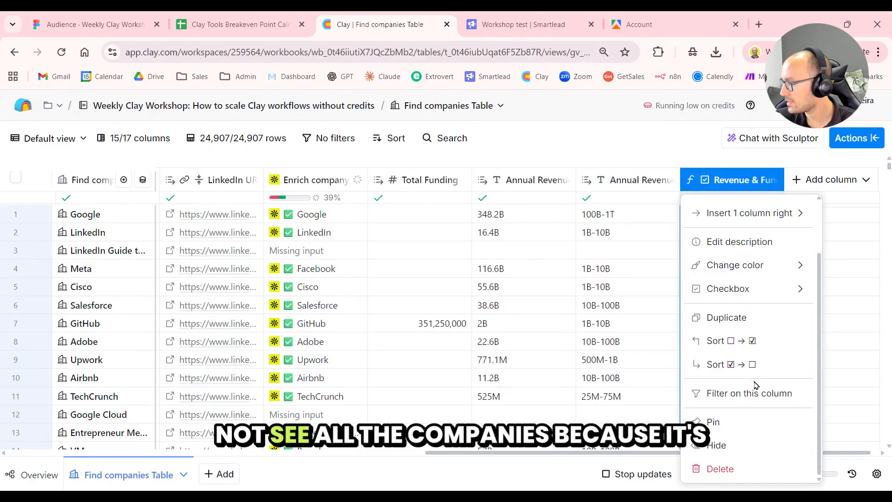
click(753, 396)
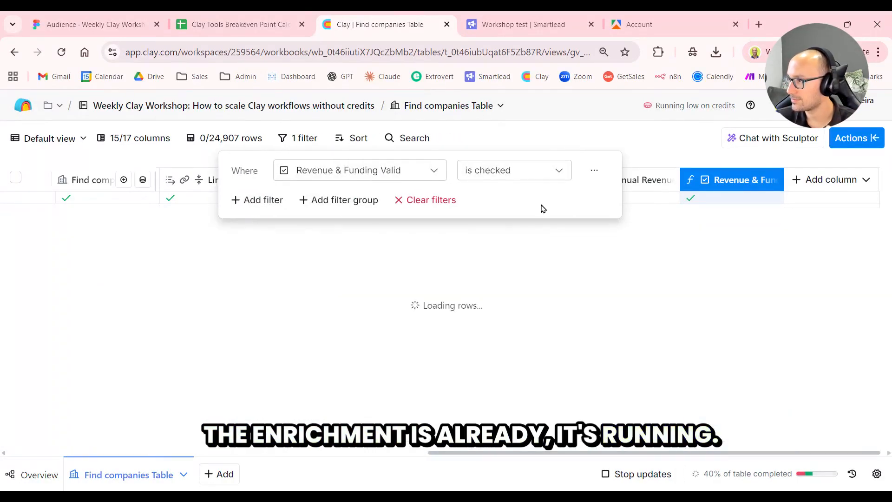
Step: Review the filtered companies, comparing their total funding and annual revenue values down the table
click(570, 143)
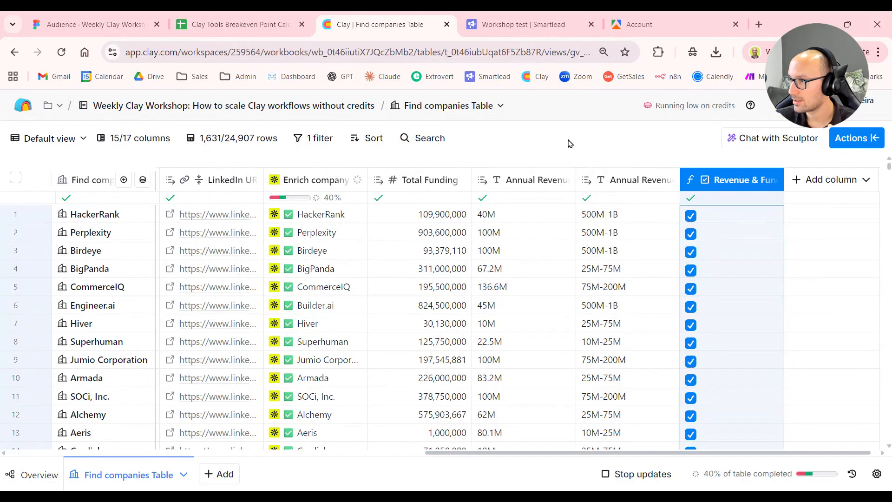
click(542, 284)
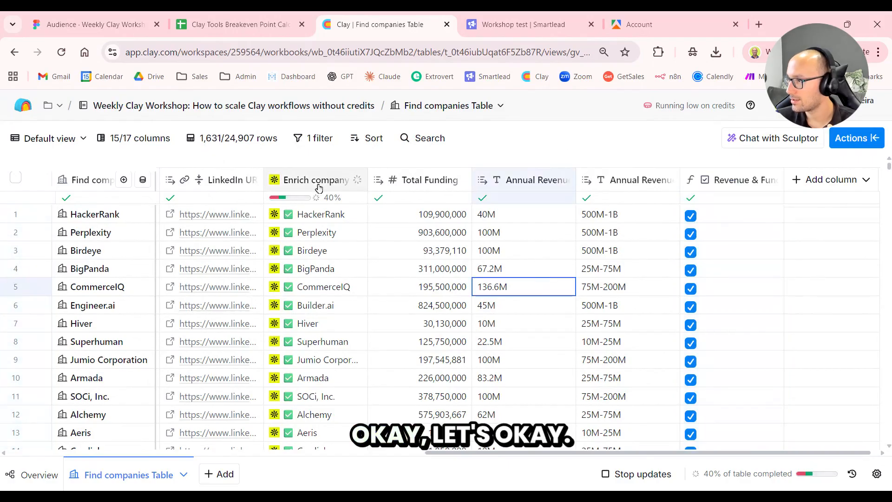
click(292, 179)
scroll(383, 323, down, 2)
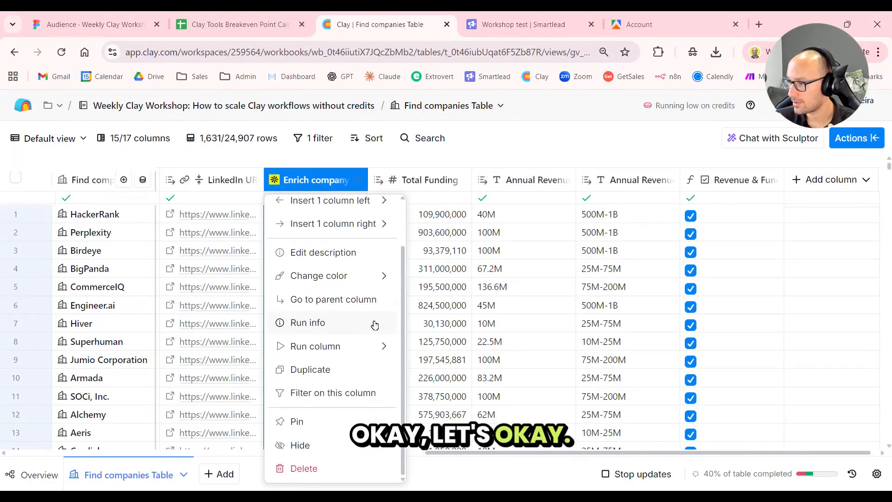
scroll(360, 311, up, 2)
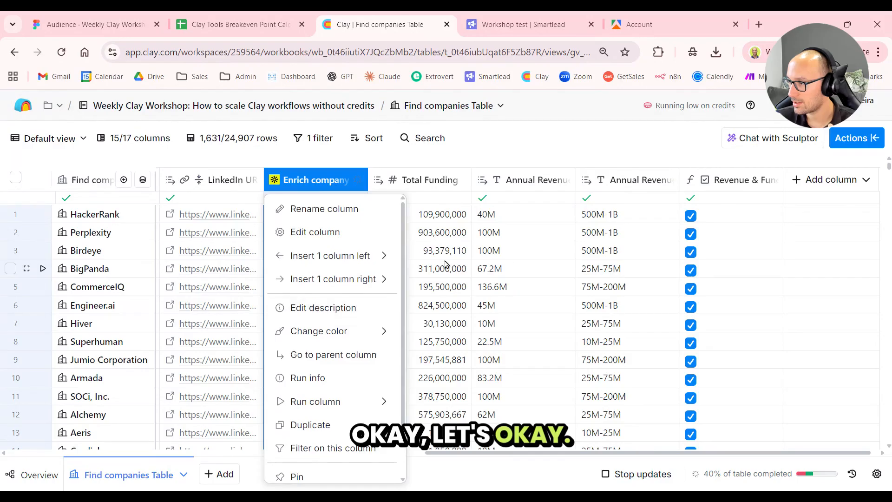
click(418, 274)
click(519, 268)
click(613, 269)
scroll(743, 260, down, 15)
scroll(696, 277, up, 10)
click(637, 278)
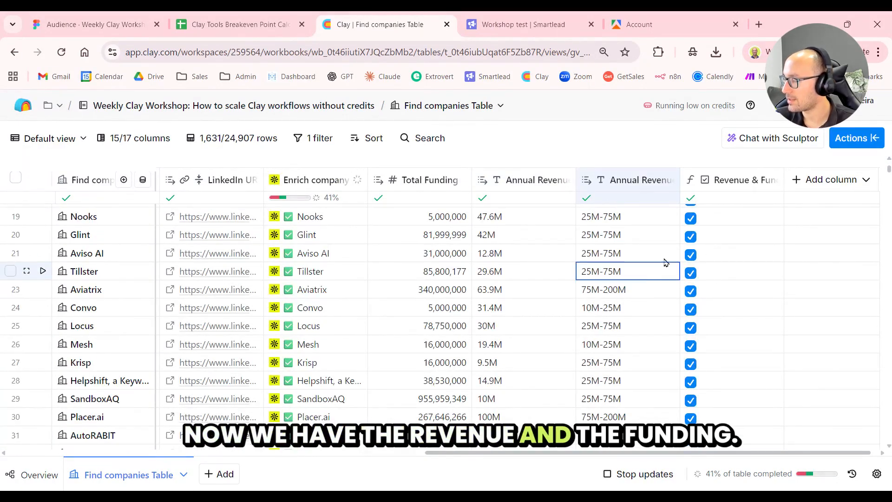
scroll(641, 278, down, 7)
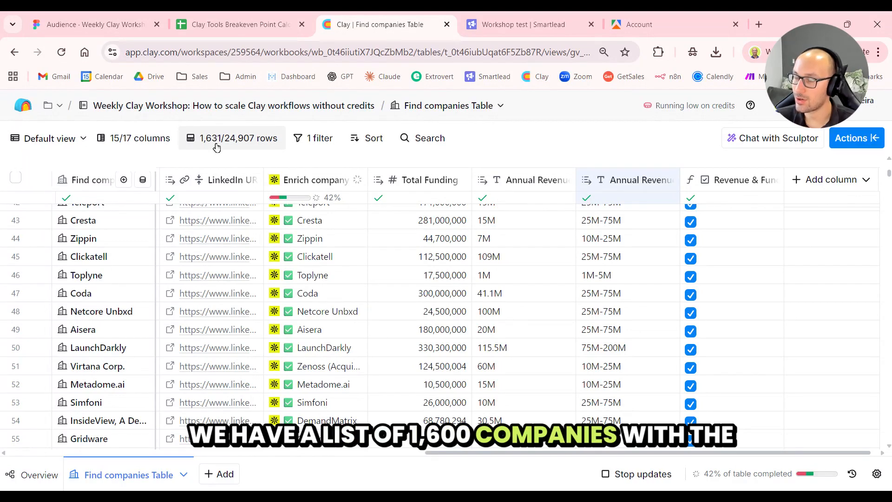
scroll(628, 289, down, 3)
scroll(628, 289, down, 8)
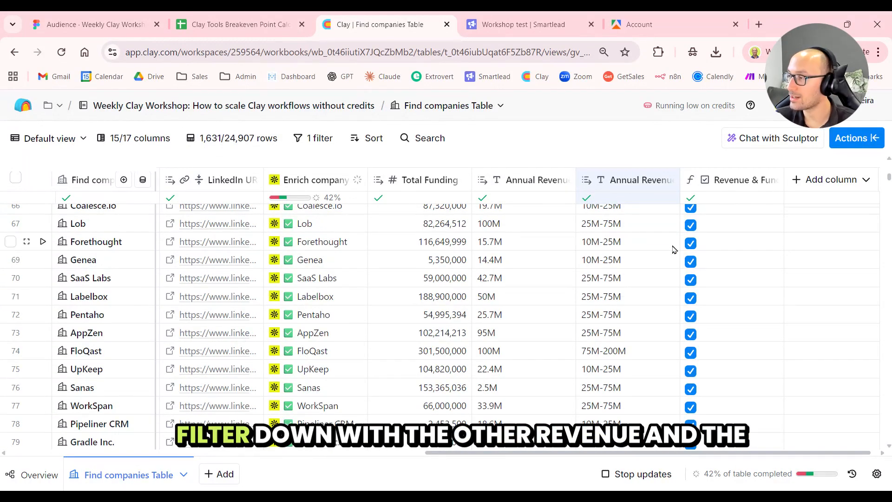
scroll(632, 289, down, 4)
click(504, 283)
click(440, 283)
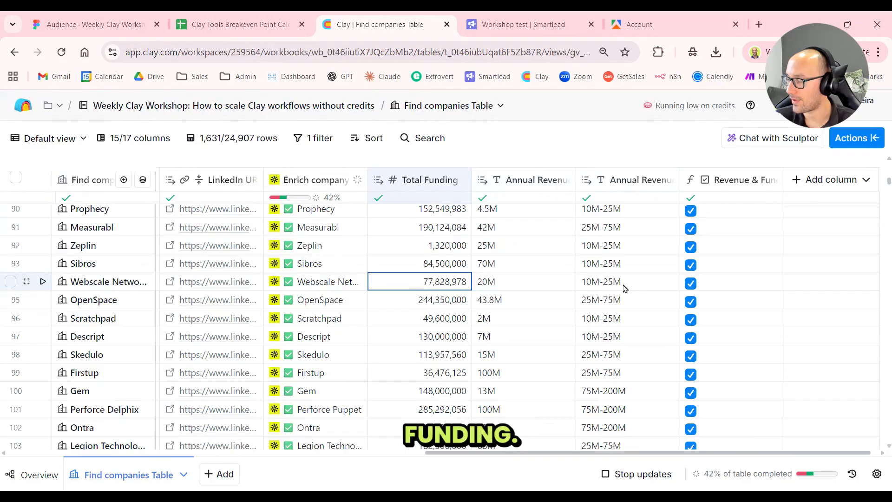
Step: Check the workshop slide in Figma on the manual process being replaced, and return to the Clay companies table
click(113, 26)
click(408, 219)
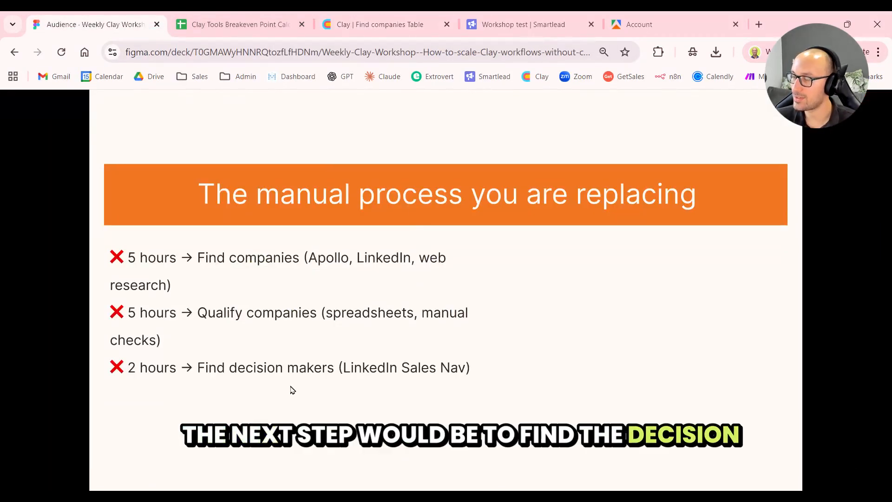
click(377, 24)
click(594, 264)
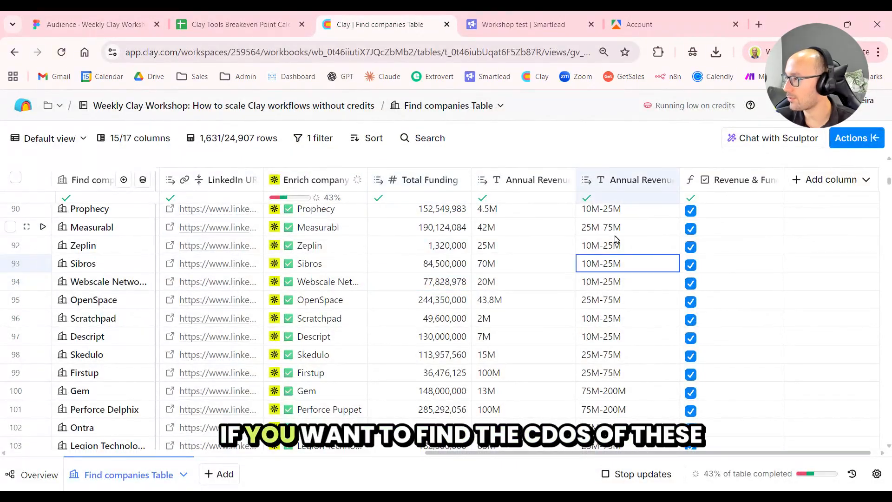
Step: Start a search for people at the filtered companies and review the company table its Companies criterion uses
scroll(613, 239, up, 1)
click(613, 238)
click(599, 289)
click(567, 325)
click(859, 139)
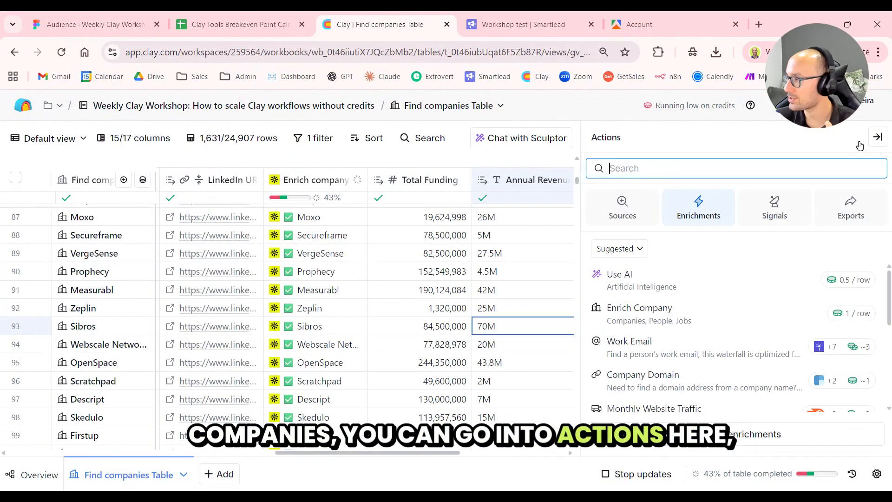
click(623, 207)
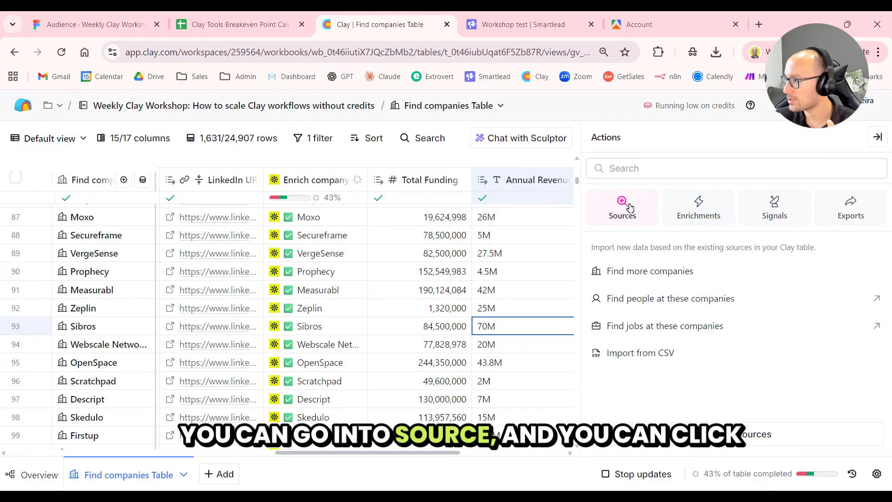
click(652, 301)
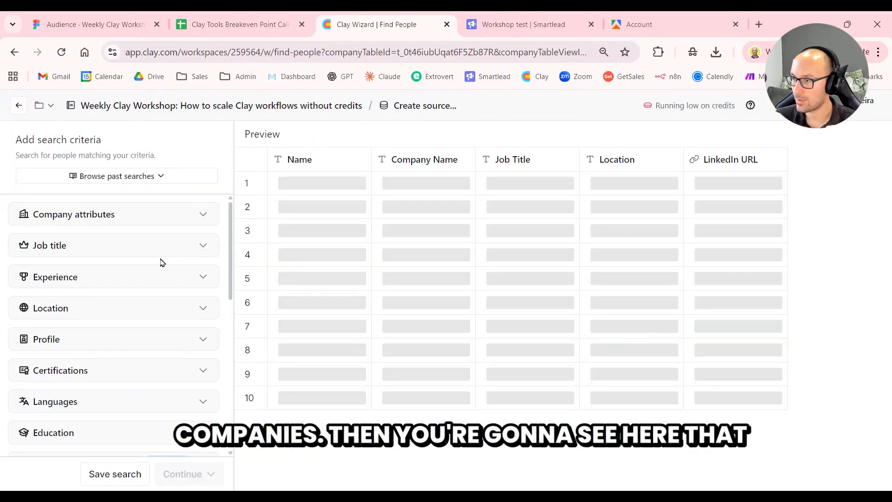
scroll(160, 261, down, 10)
mouse_move(230, 295)
mouse_down()
mouse_move(229, 218)
mouse_move(229, 318)
mouse_move(229, 292)
mouse_up()
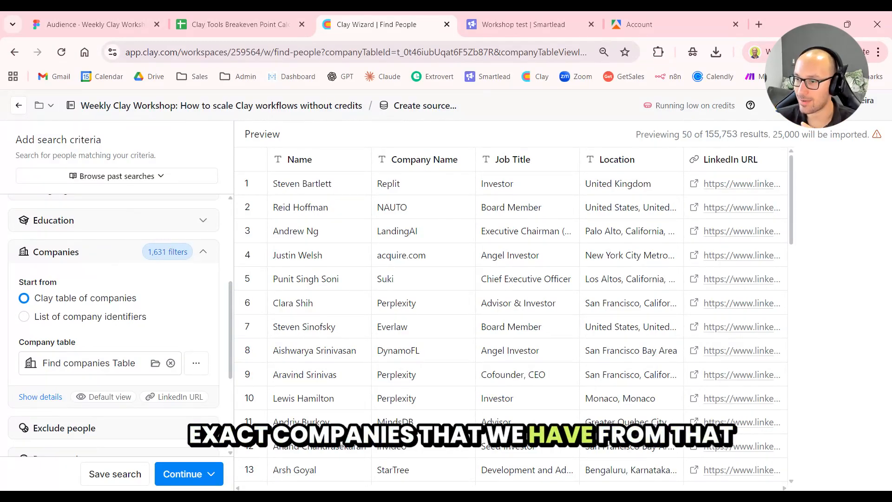
scroll(230, 320, down, 1)
scroll(177, 269, up, 2)
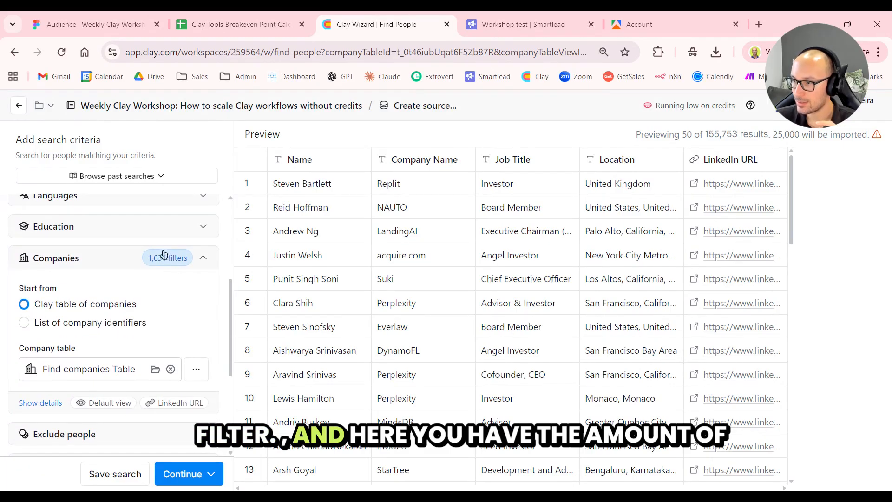
scroll(218, 279, up, 5)
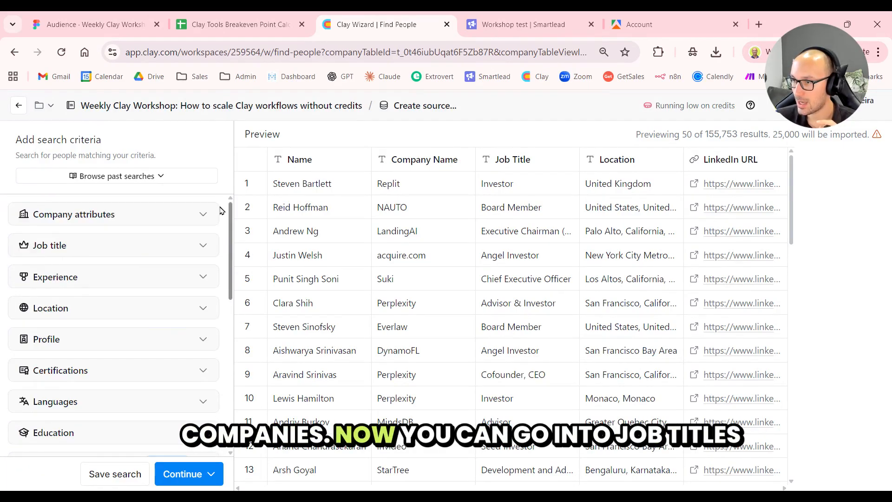
Step: Limit the people search to the job titles CTO and Chief Technology Officer
click(120, 246)
click(106, 293)
click(105, 325)
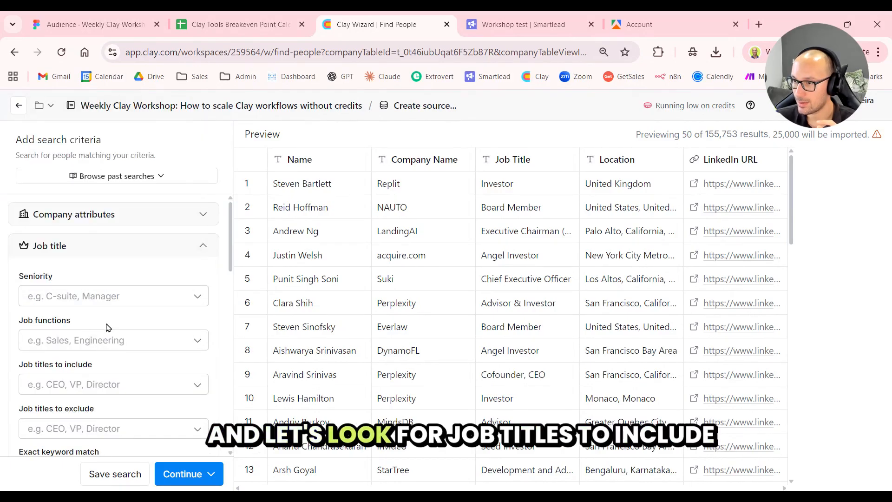
scroll(99, 274, down, 2)
click(103, 276)
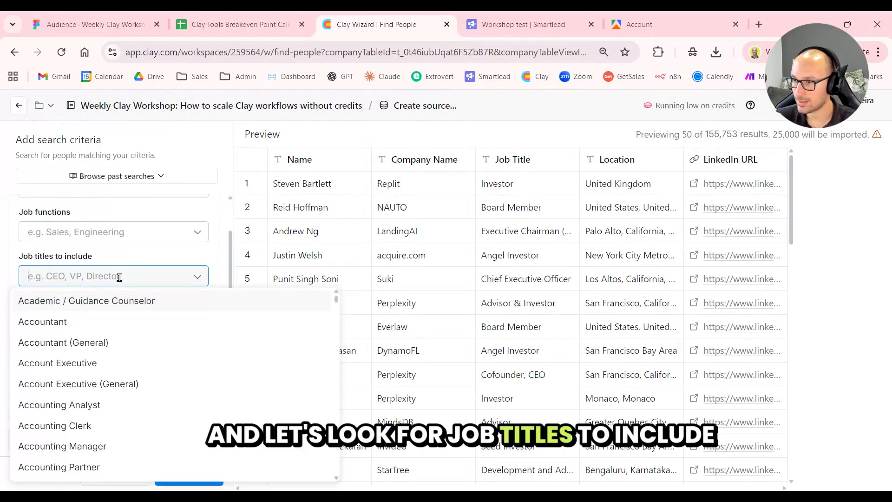
text(CTO)
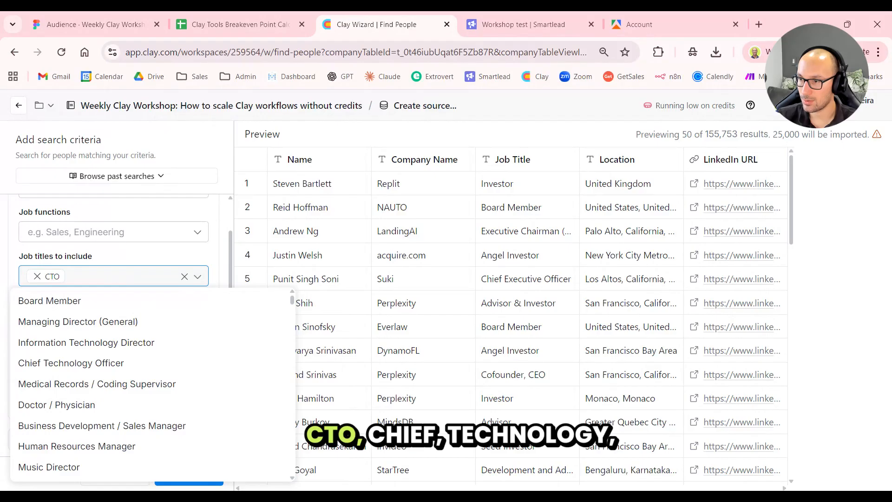
key(Return)
text(Cg)
text(ief Technology)
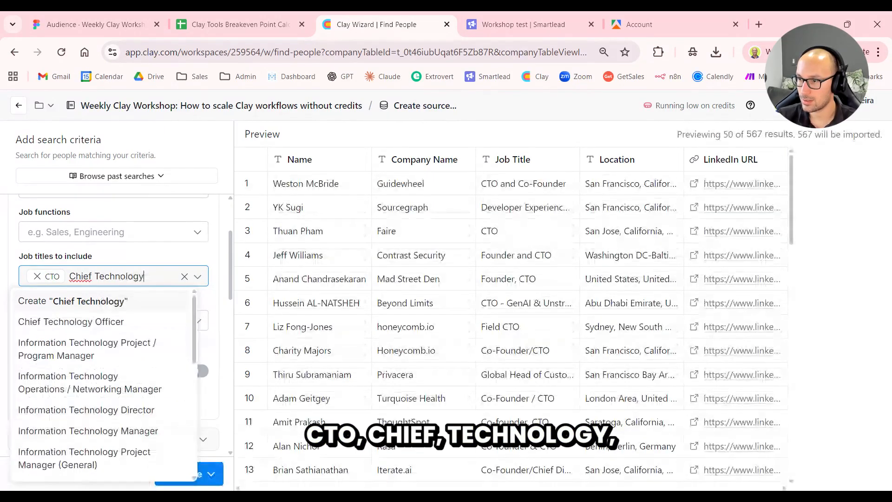
click(79, 319)
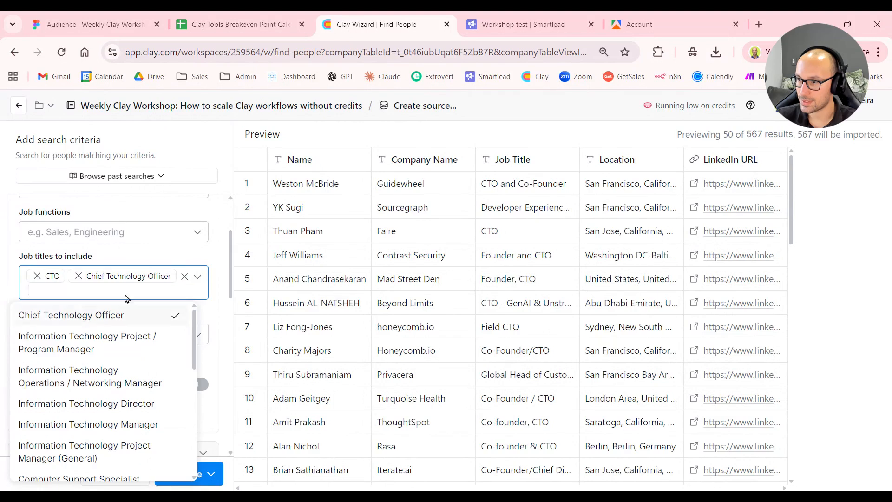
click(172, 259)
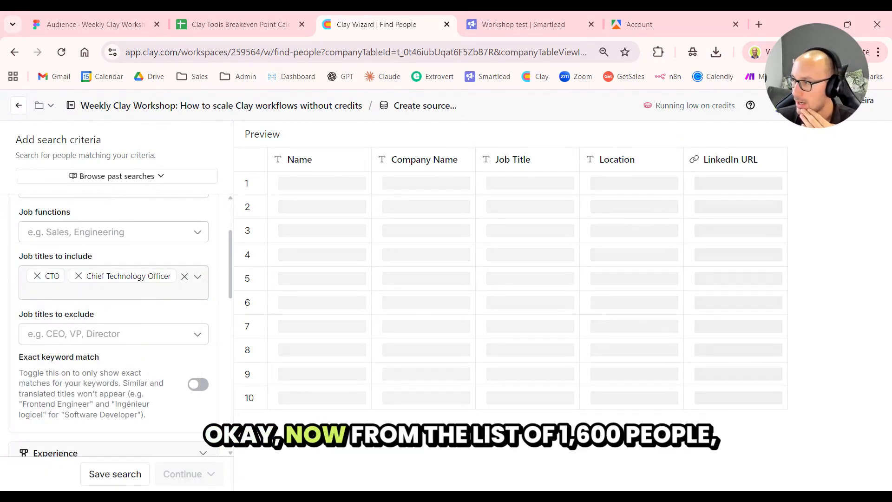
Step: Review the people search criteria and import the matching people into a new table
scroll(154, 305, down, 9)
scroll(155, 311, up, 3)
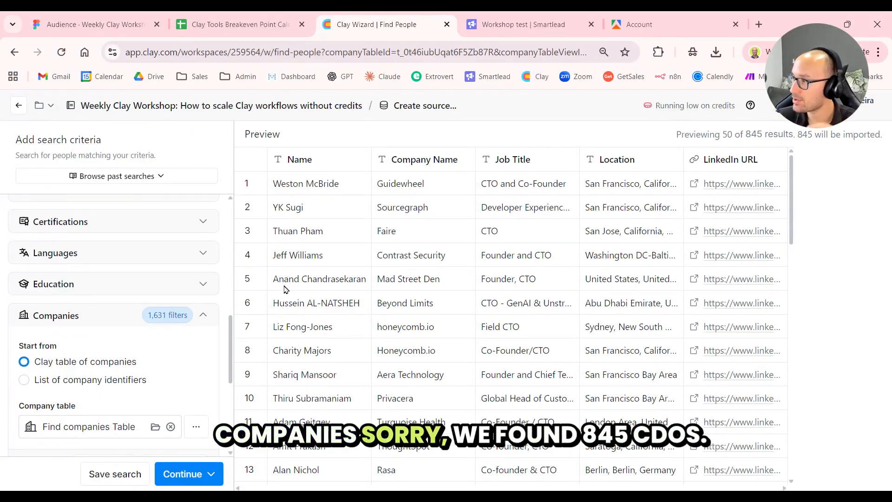
click(745, 134)
click(204, 473)
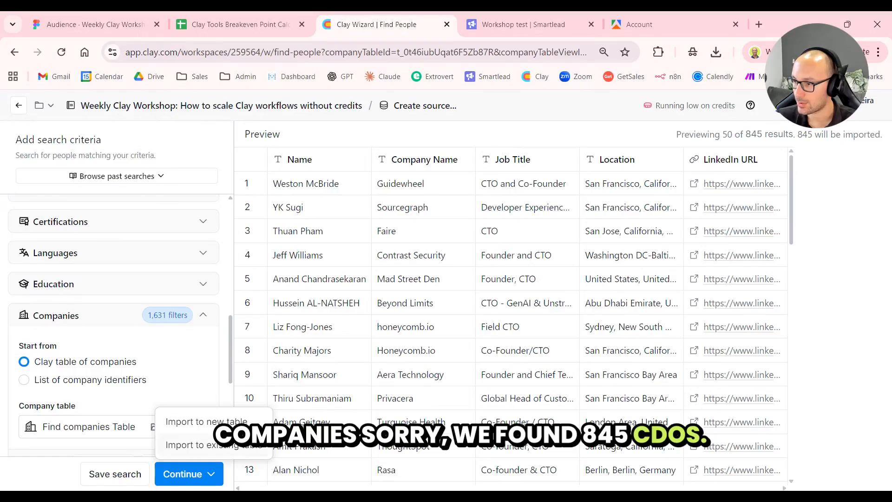
click(208, 422)
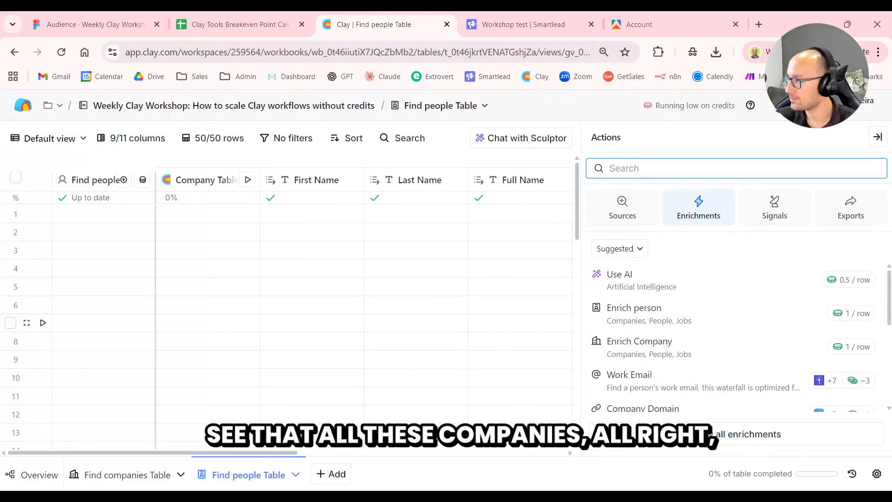
click(874, 138)
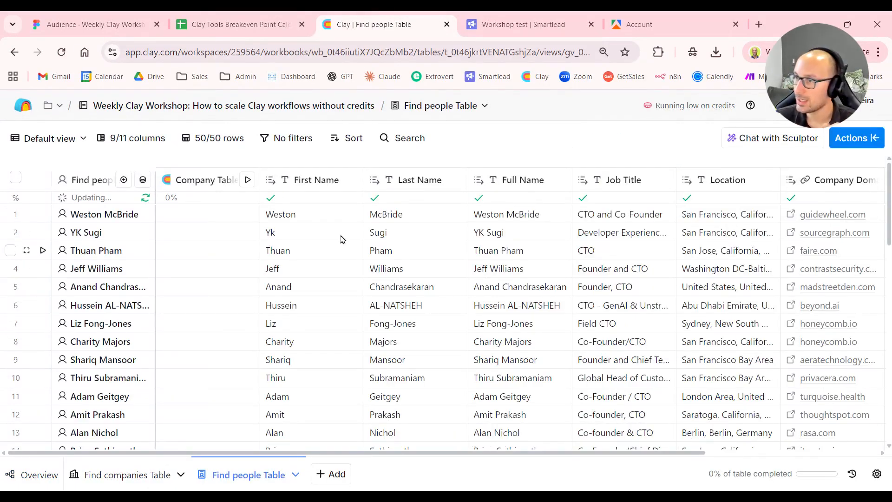
Step: Run the Company Table Data column on the first 10 rows of the people table
click(313, 238)
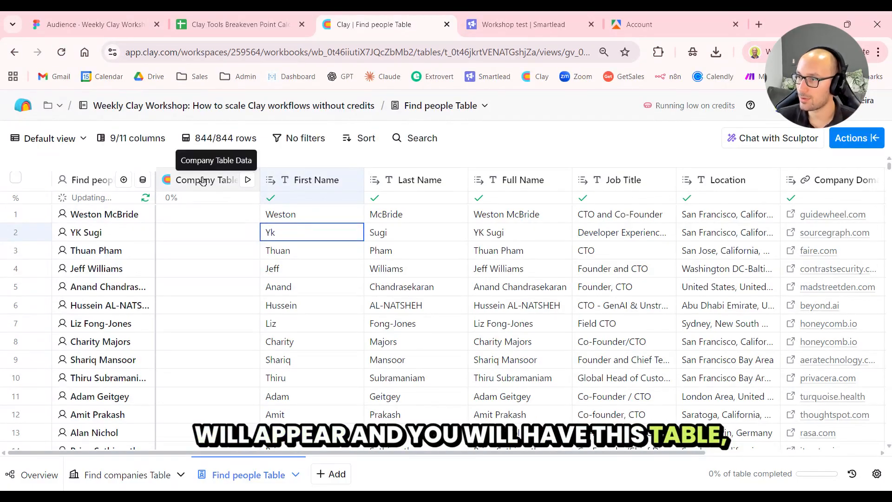
click(247, 180)
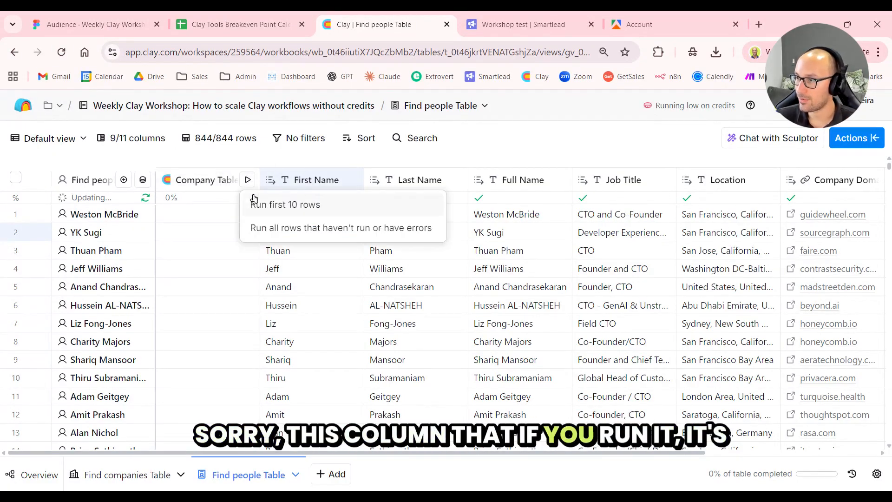
click(260, 201)
click(384, 302)
Step: Examine the company data retrieved for the first lead and look across the lead columns of the people table
click(200, 217)
scroll(702, 279, down, 5)
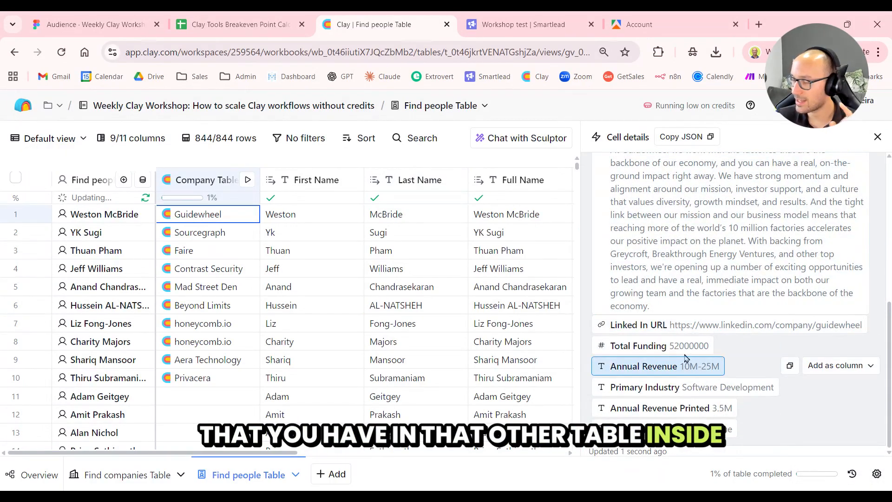
click(877, 137)
click(521, 215)
click(443, 274)
scroll(445, 277, right, 5)
scroll(482, 278, left, 5)
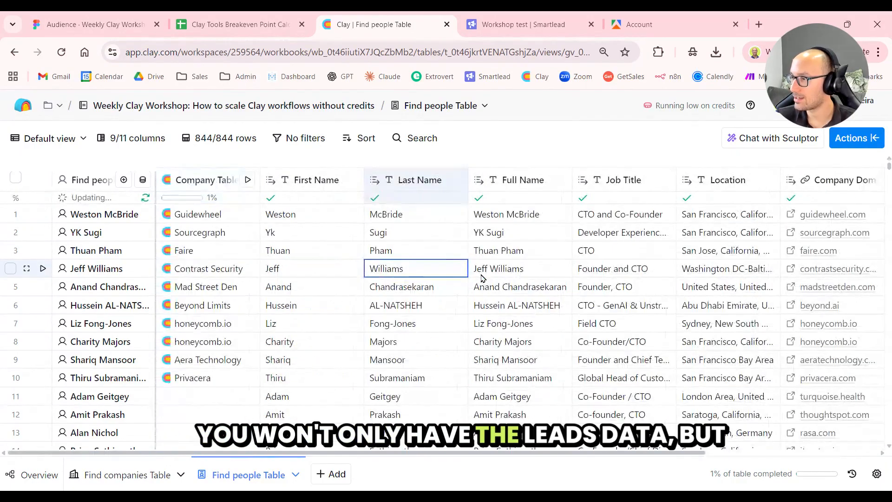
click(325, 238)
Step: Add Total Funding from the first lead's company data as a new column in the people table
click(211, 214)
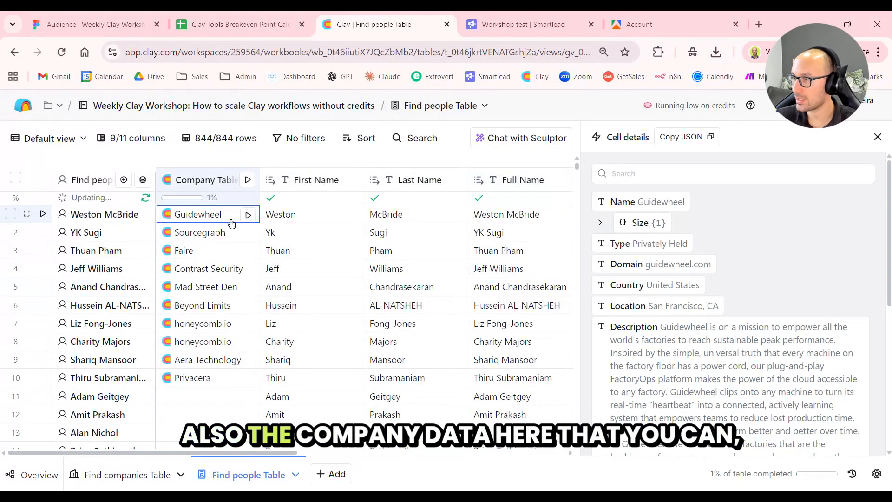
scroll(714, 279, down, 6)
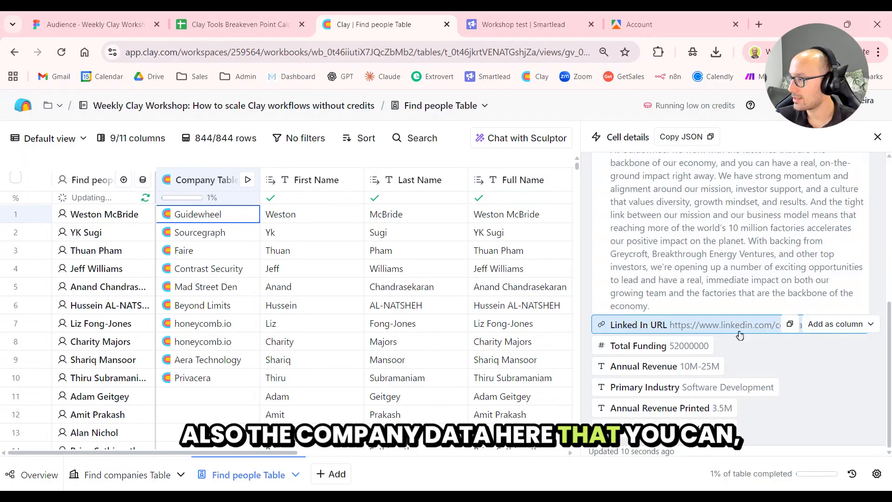
click(836, 349)
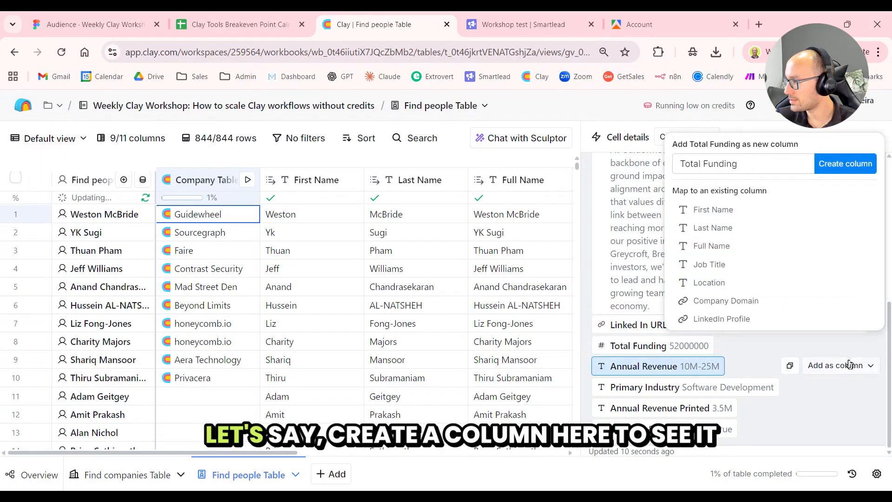
click(858, 166)
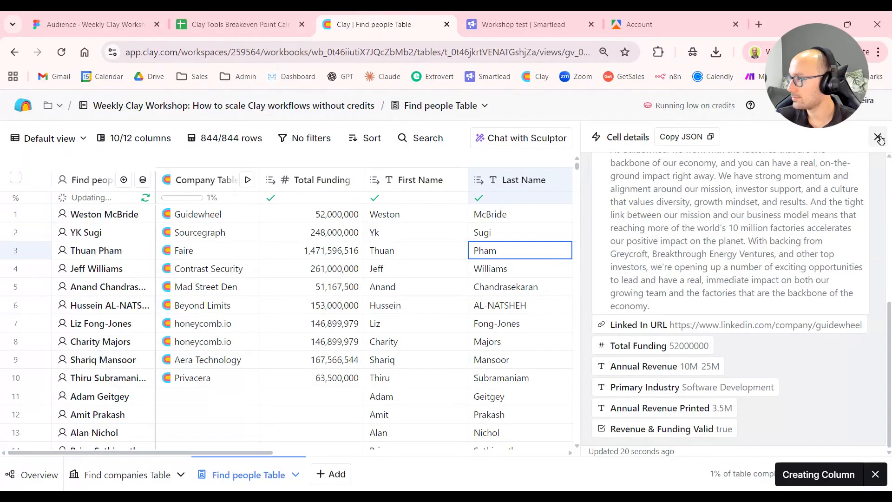
click(877, 136)
Step: Add Name from the second lead's company data as a new column in the people table
click(187, 236)
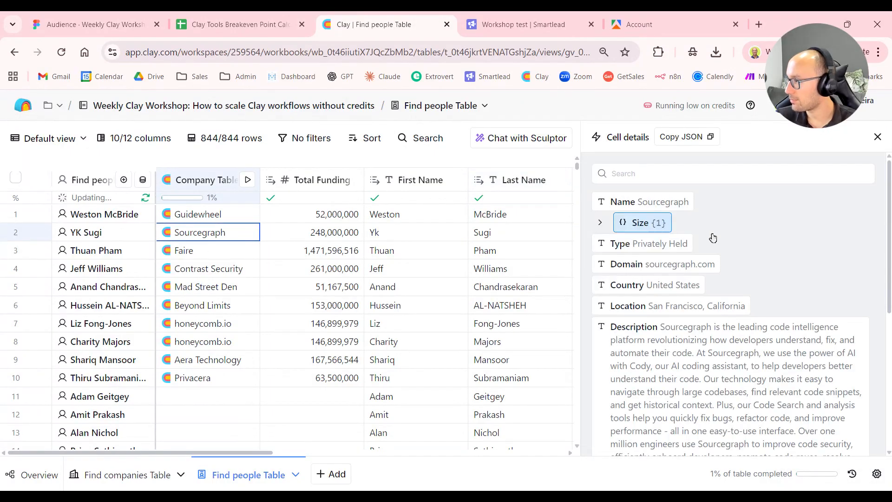
click(842, 203)
click(846, 246)
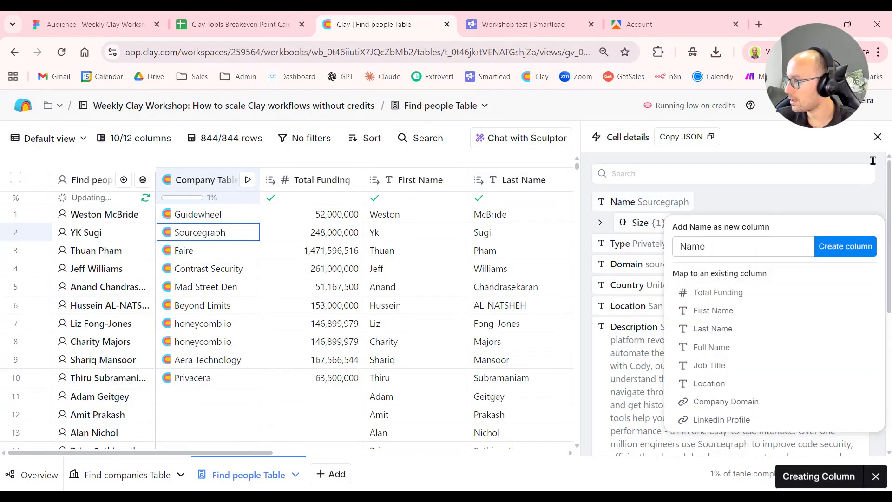
click(878, 136)
Step: Rename the new Name column in the people table as Company Name
click(320, 189)
click(323, 207)
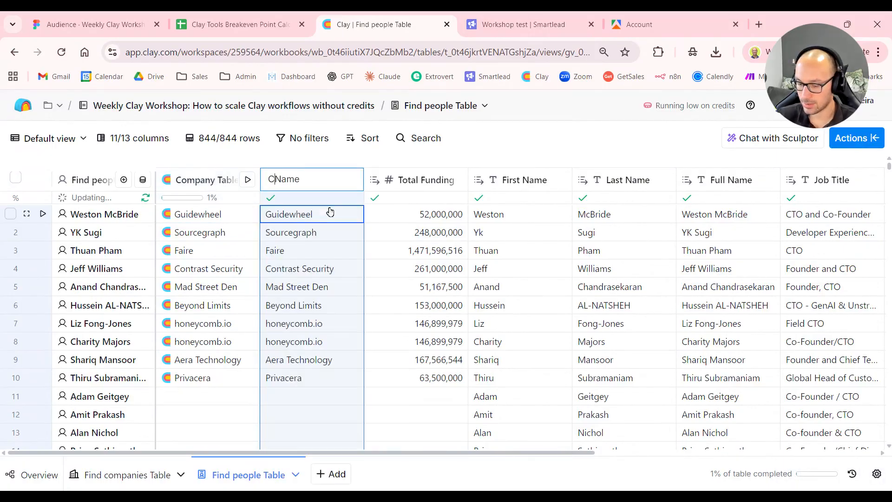
text(Company)
key(Return)
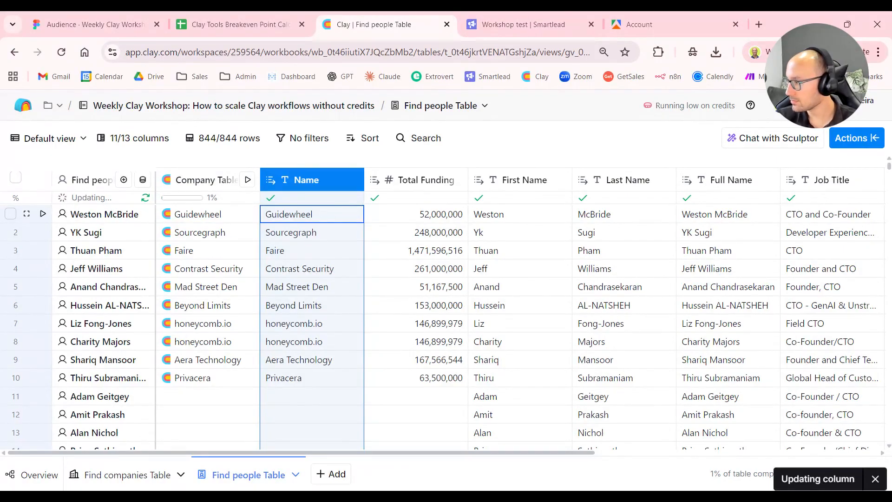
click(463, 256)
Step: Switch to the workshop deck in Figma and reveal the next point of the manual process slide
click(245, 21)
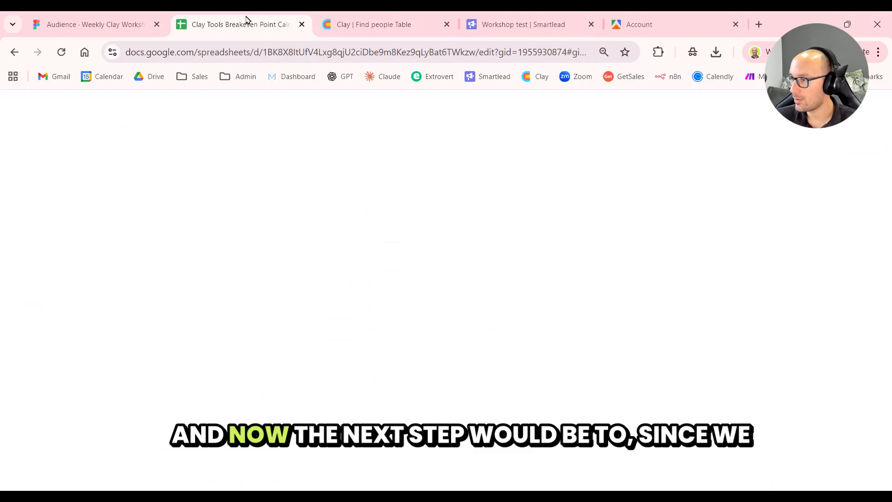
click(111, 18)
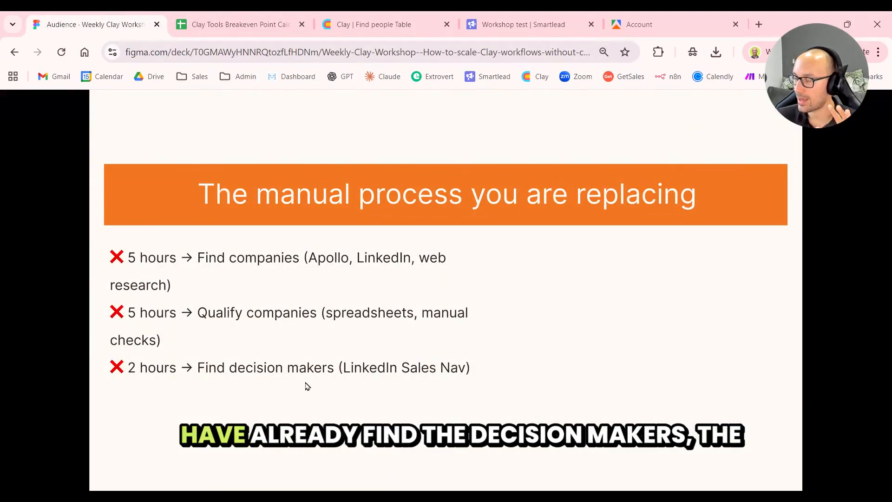
click(508, 343)
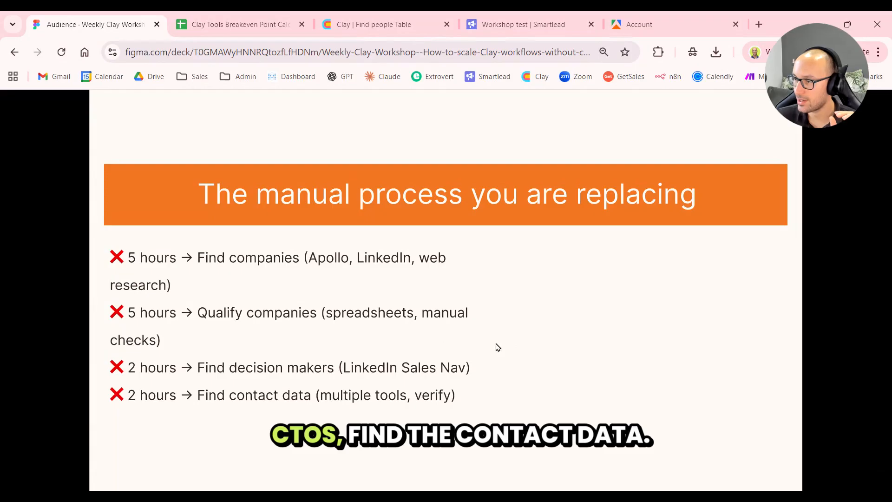
Step: Return to the Clay people table and move its browser tab directly after the workshop deck's tab
click(239, 24)
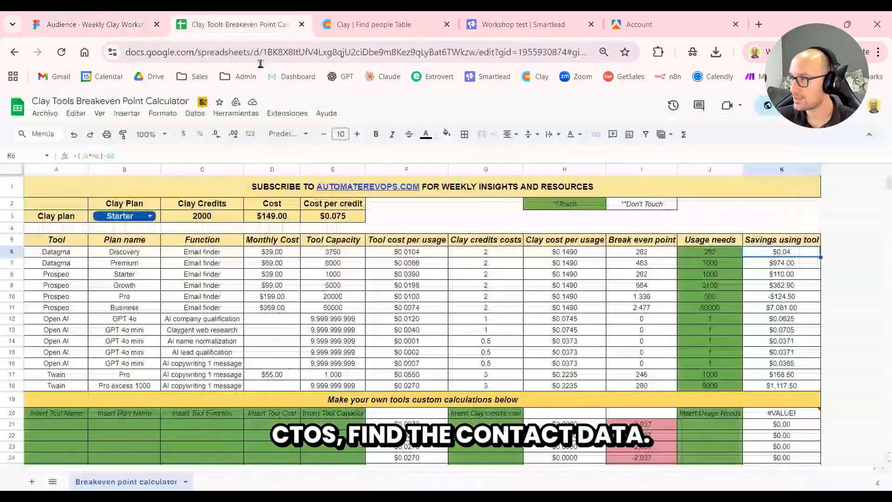
click(358, 25)
drag(358, 24, 214, 24)
Step: Examine the job titles down the people table to check whether the leads are CTOs
click(548, 315)
scroll(539, 309, right, 5)
scroll(529, 304, left, 5)
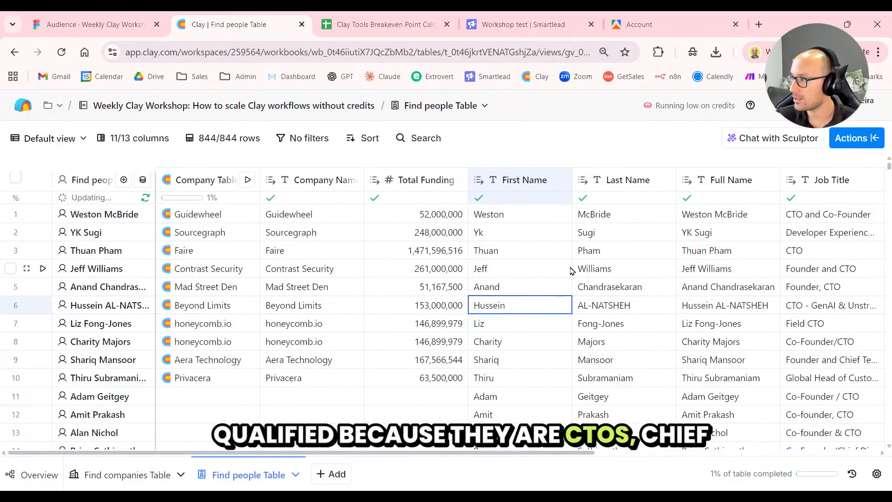
scroll(582, 263, right, 5)
click(622, 251)
click(625, 236)
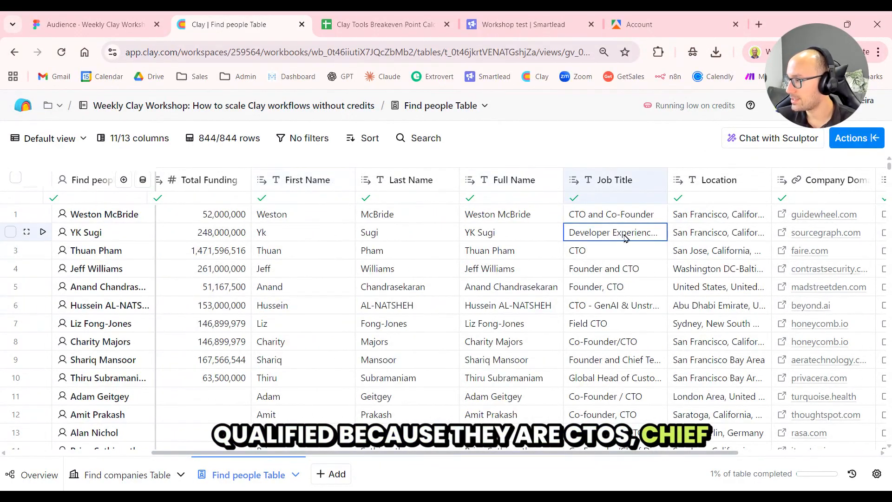
scroll(625, 246, down, 20)
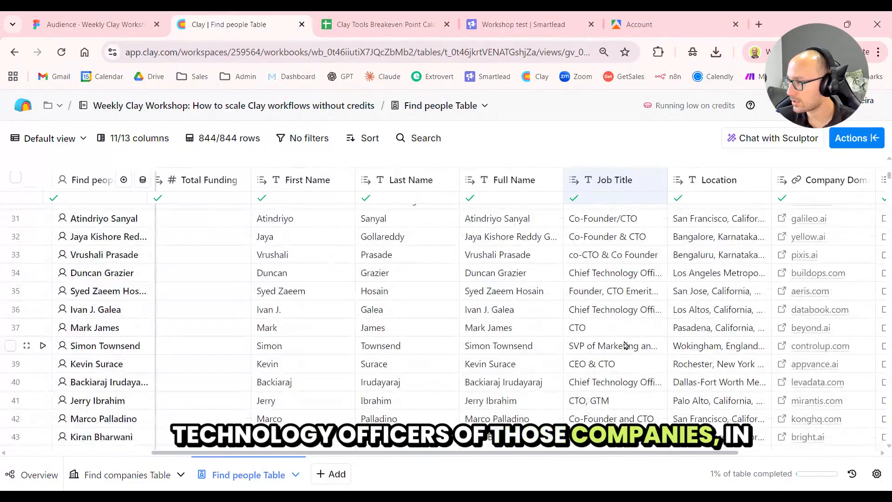
scroll(624, 347, down, 15)
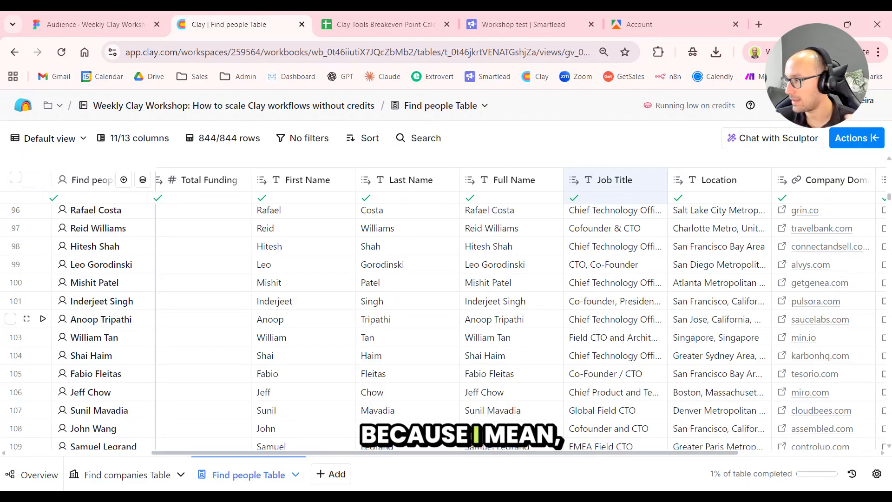
scroll(641, 311, down, 4)
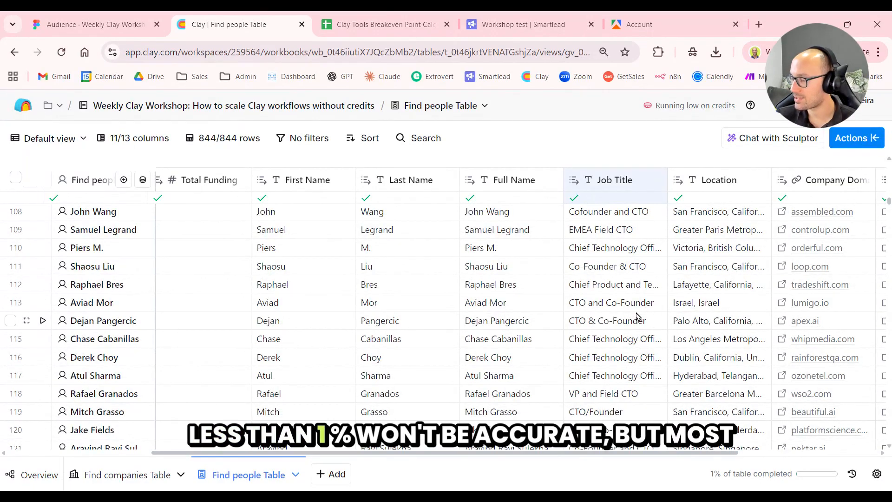
scroll(637, 316, down, 6)
click(625, 339)
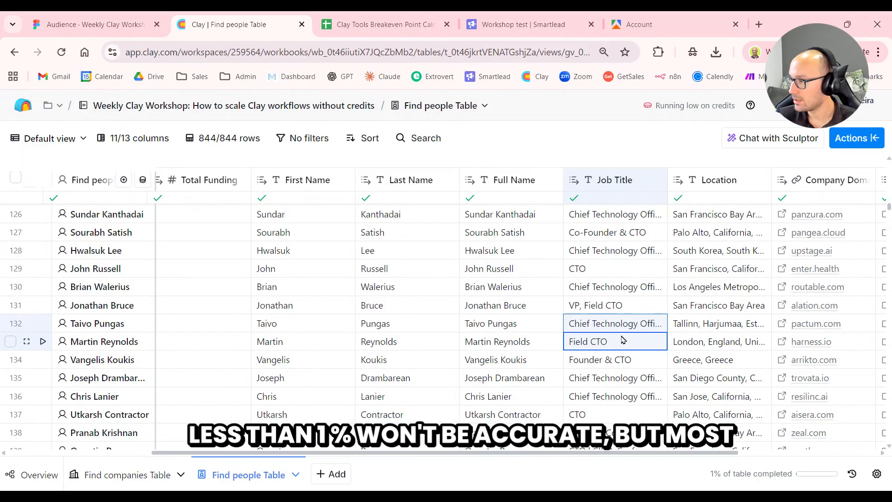
scroll(623, 371, down, 6)
scroll(629, 367, right, 4)
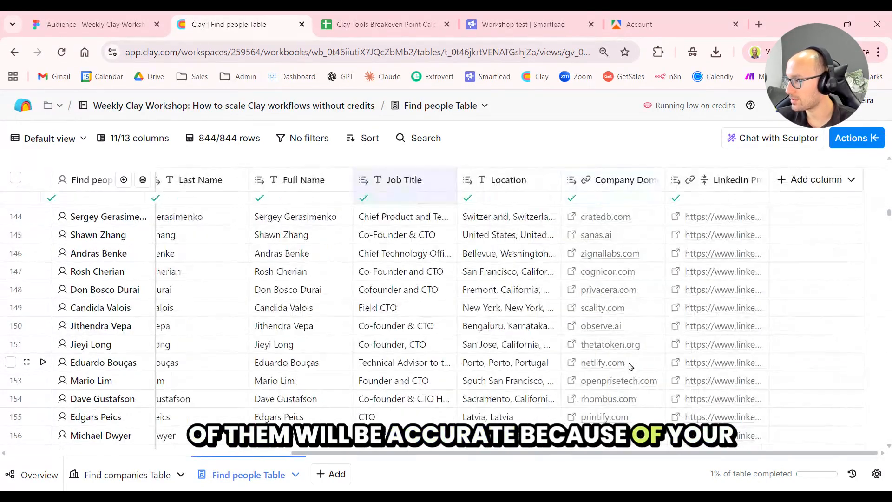
scroll(630, 367, up, 20)
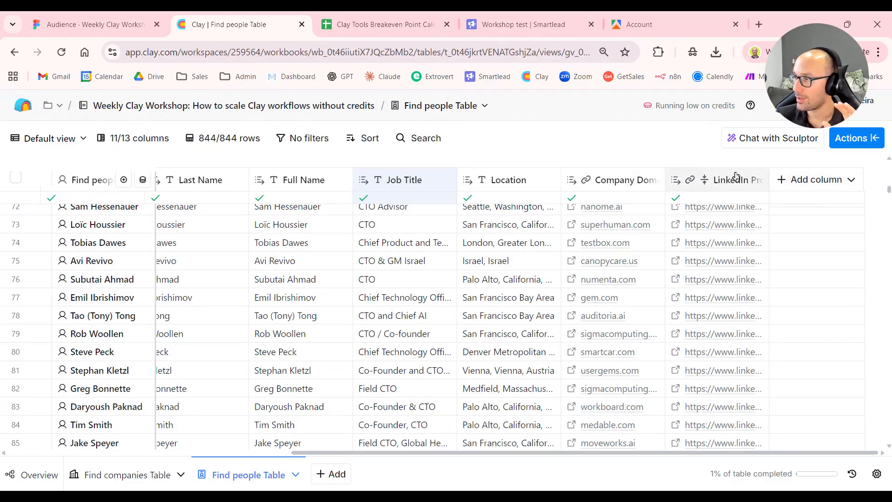
Step: Search all enrichments for "work email" and add the Work Email waterfall to the people table
click(806, 181)
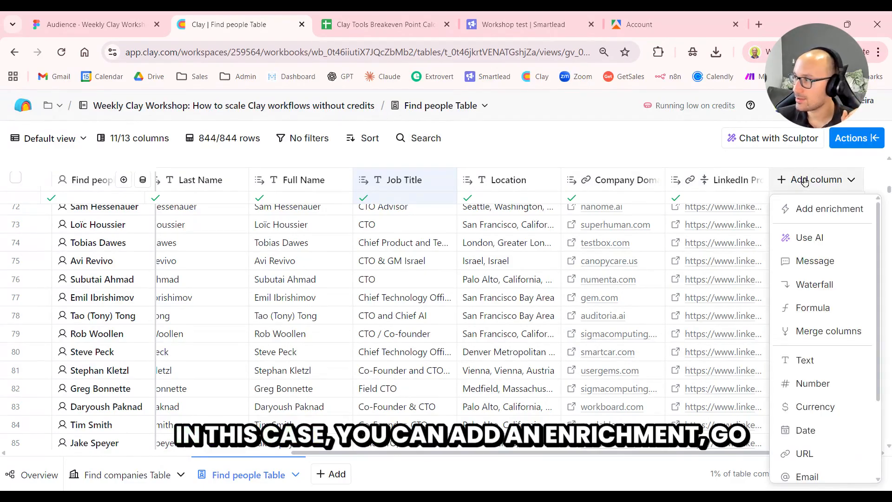
click(812, 211)
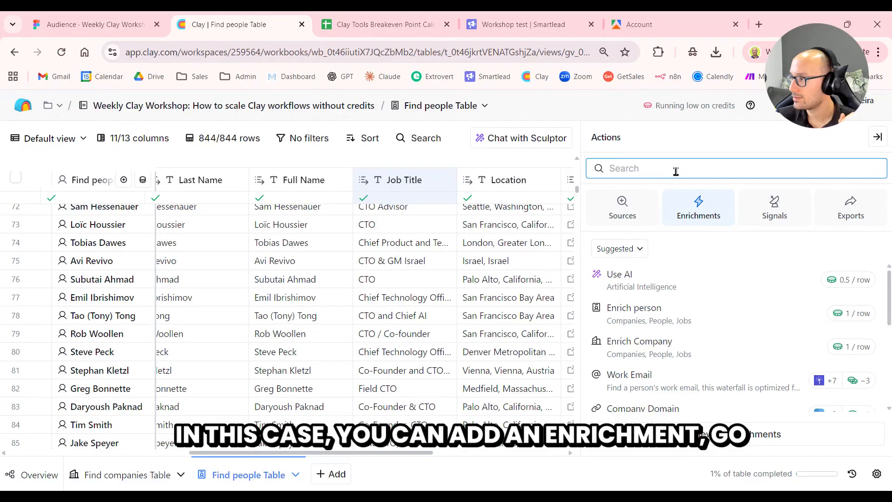
click(720, 434)
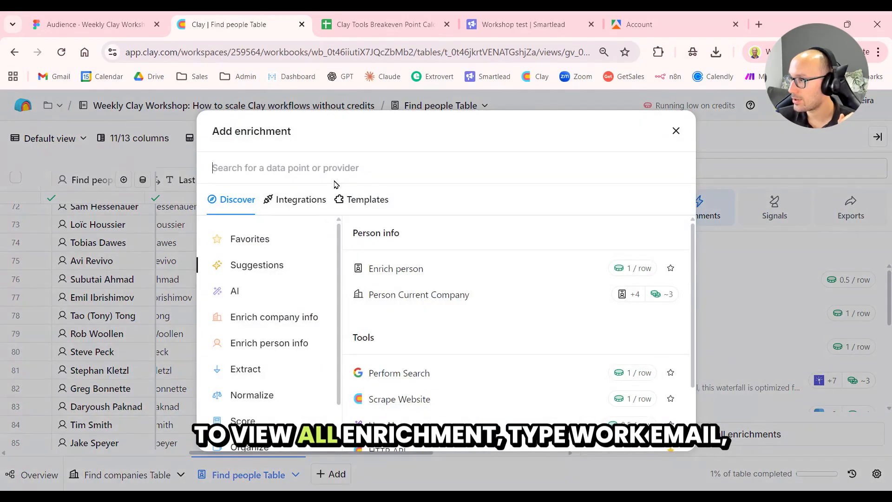
text(work email)
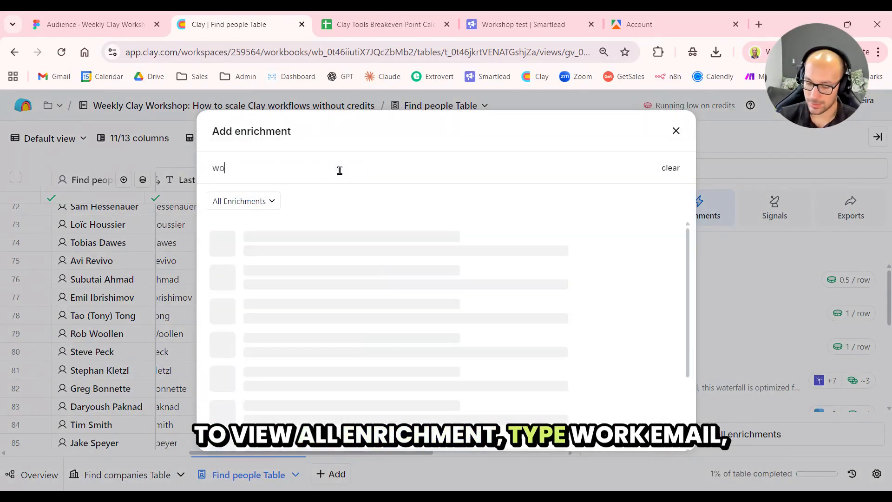
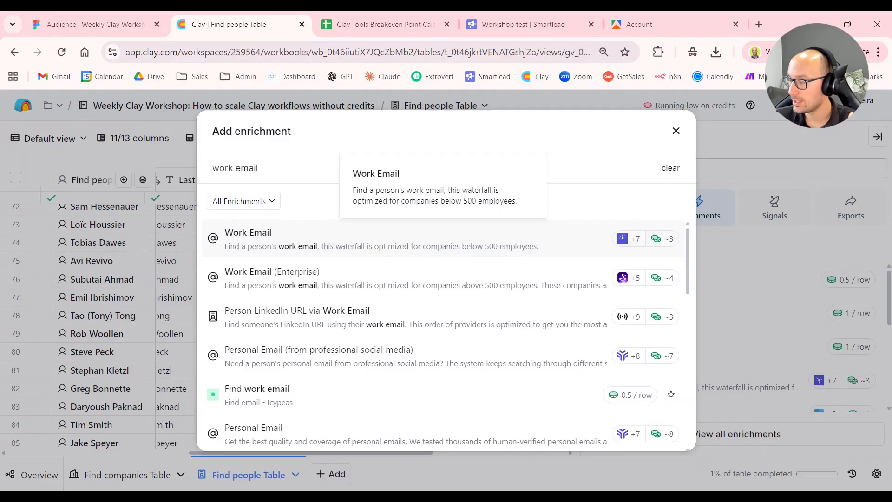
click(279, 247)
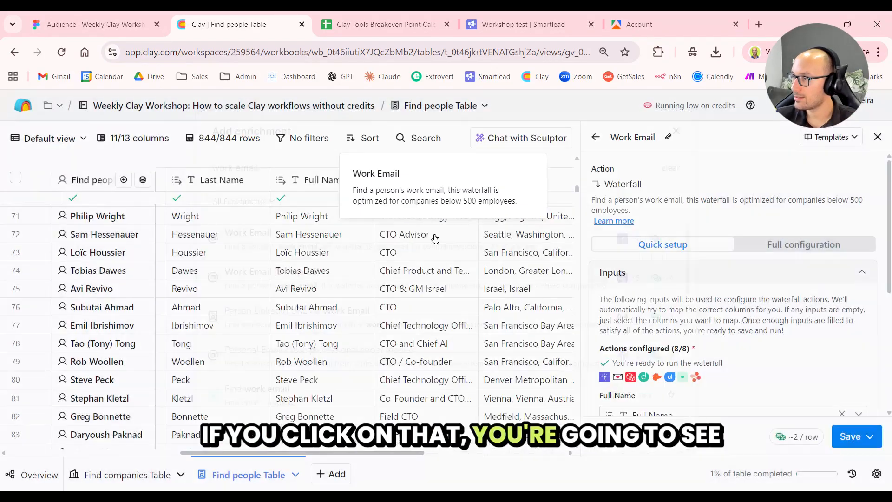
Step: Switch the Work Email waterfall from quick setup to full configuration and review the providers in its sequence
scroll(720, 252, down, 2)
scroll(721, 252, up, 2)
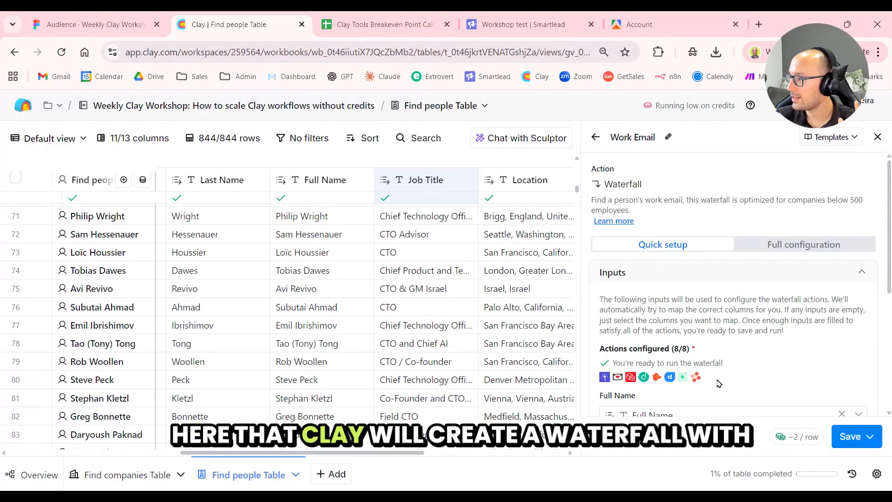
drag(706, 367, 742, 367)
click(719, 361)
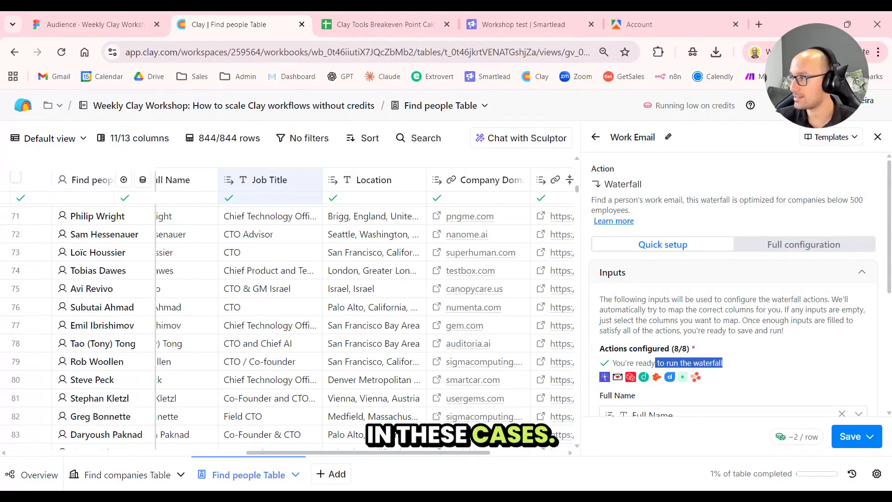
click(798, 252)
scroll(785, 204, down, 3)
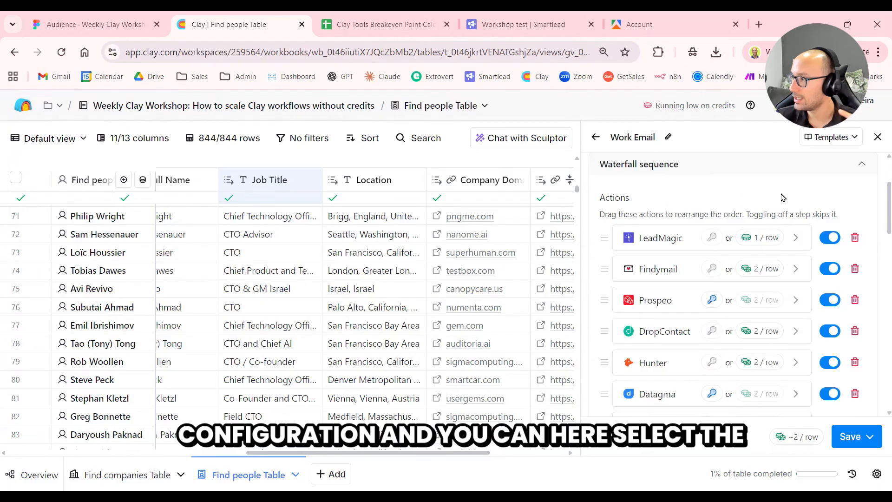
scroll(786, 197, down, 5)
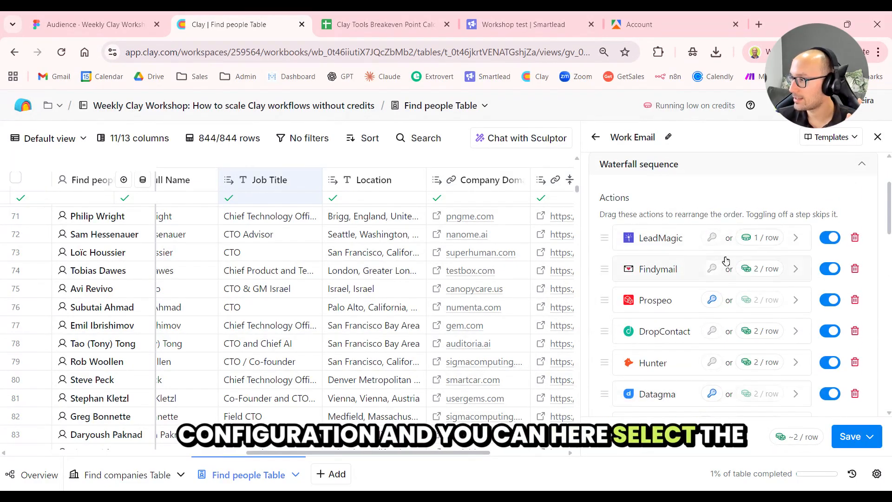
scroll(702, 325, down, 2)
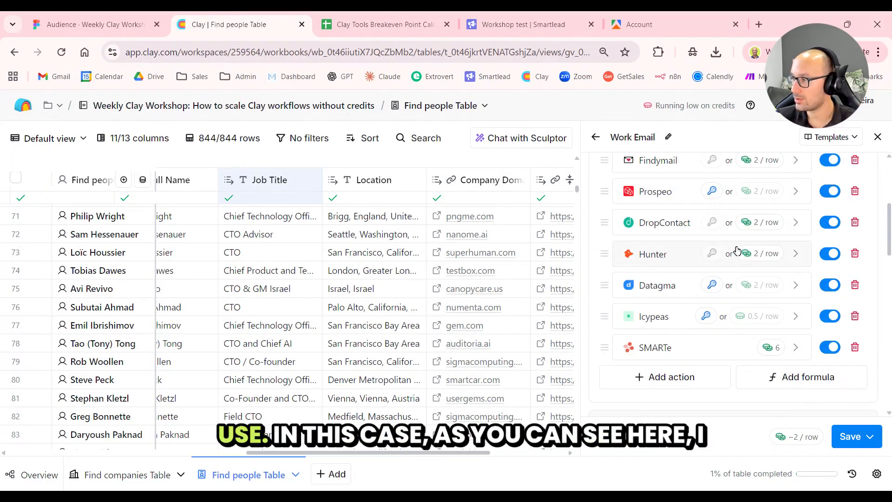
scroll(725, 232, up, 3)
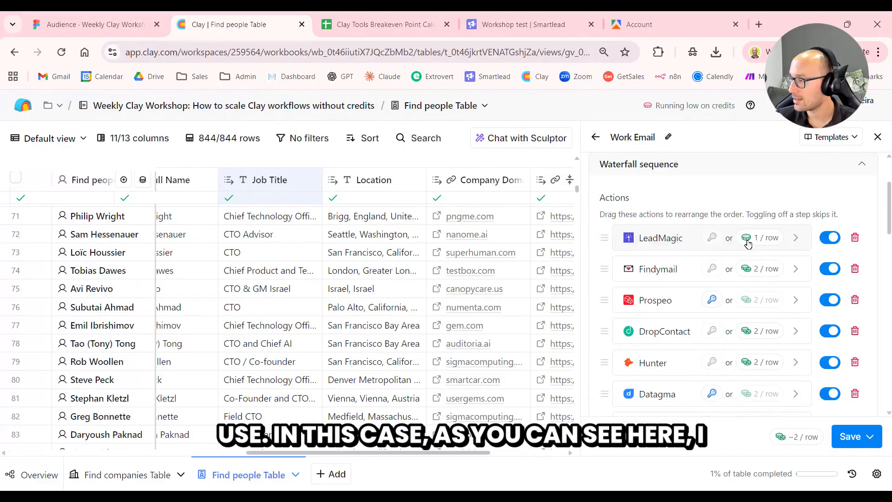
scroll(734, 260, down, 2)
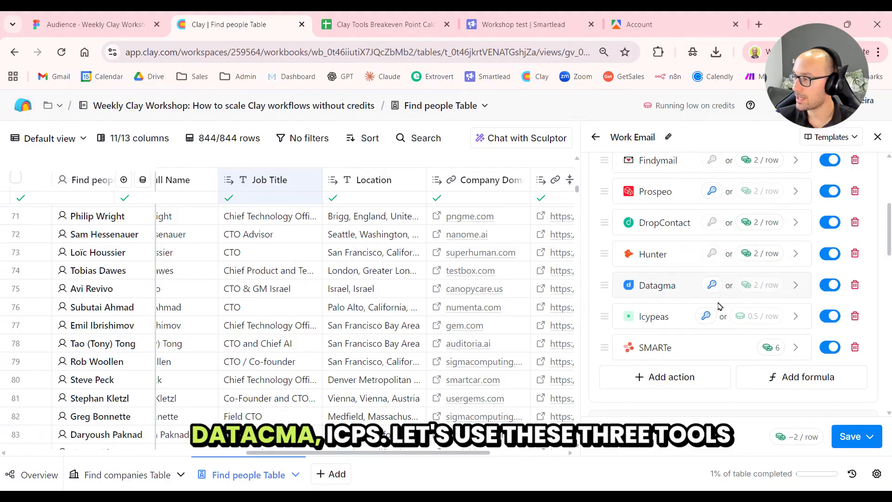
Step: Remove SMARTe, DropContact, Hunter, Findymail and LeadMagic from the waterfall sequence and move Icypeas to first place
click(855, 348)
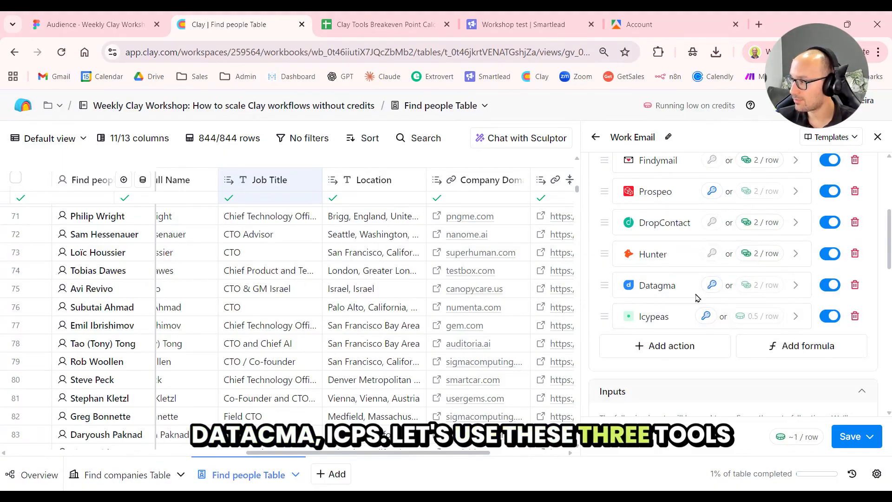
click(855, 222)
click(854, 223)
scroll(788, 282, up, 2)
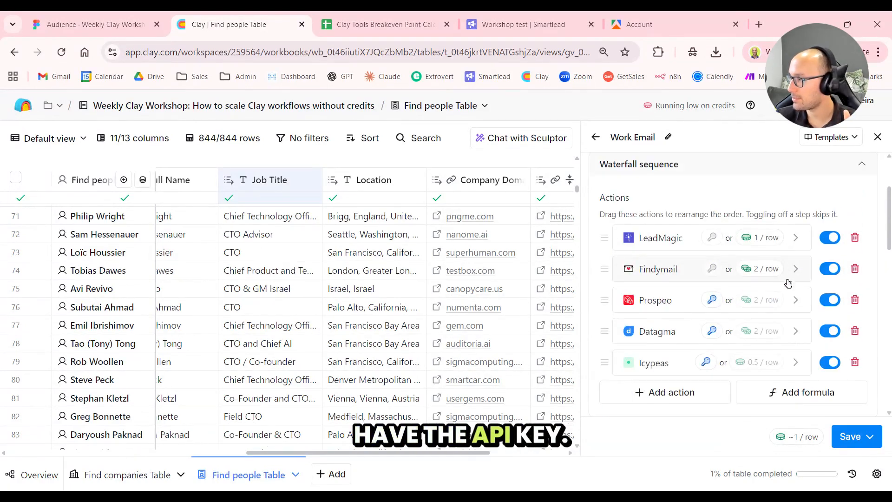
click(854, 269)
click(855, 237)
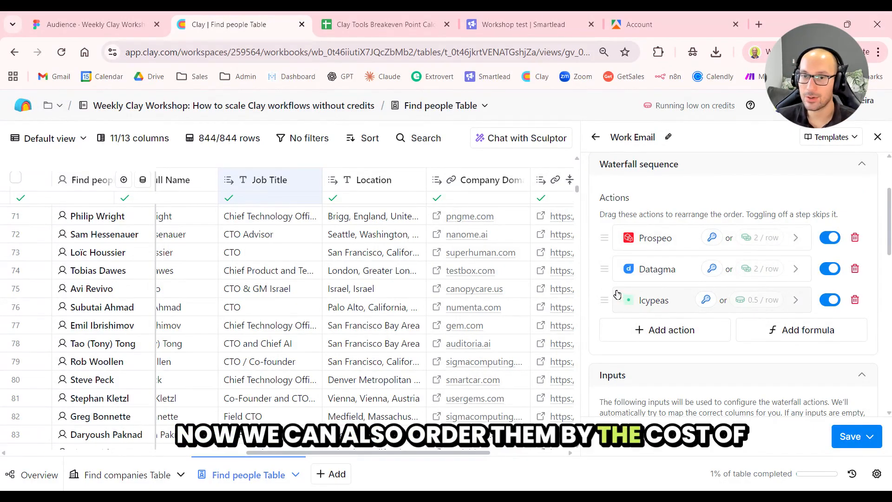
drag(604, 300, 605, 235)
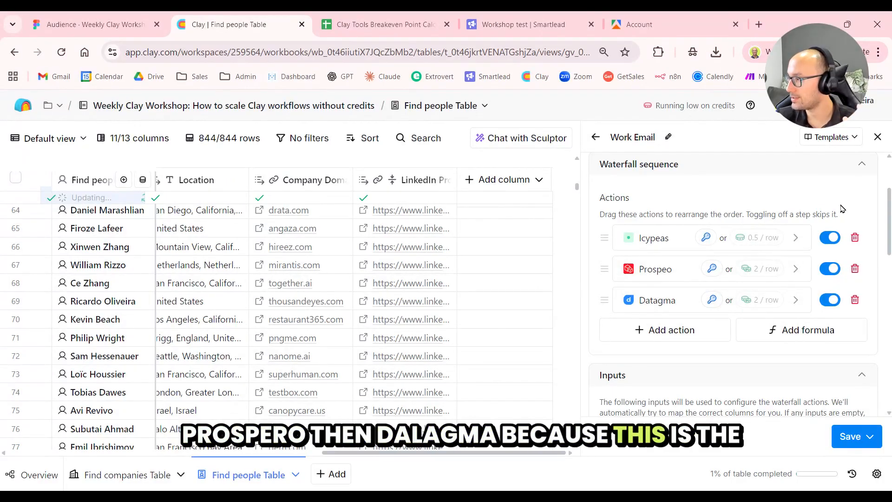
Step: Set Debounce as the validation provider of the Work Email waterfall
scroll(842, 209, down, 6)
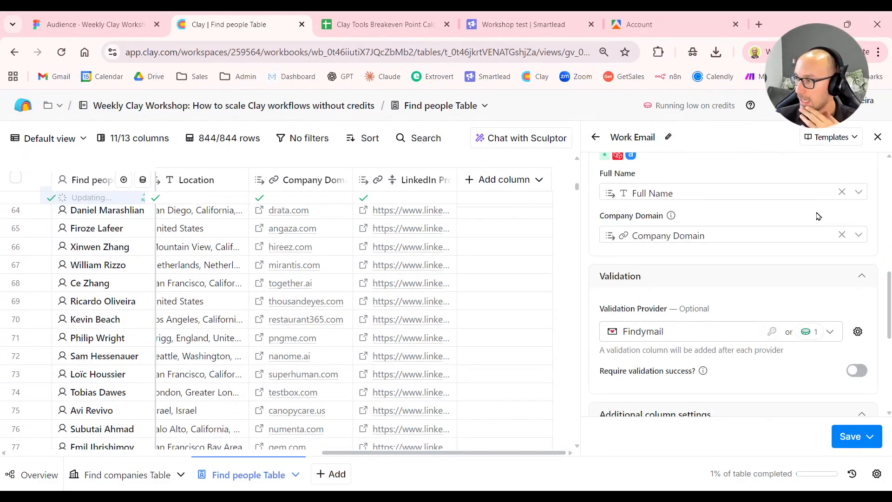
scroll(816, 211, down, 3)
click(746, 224)
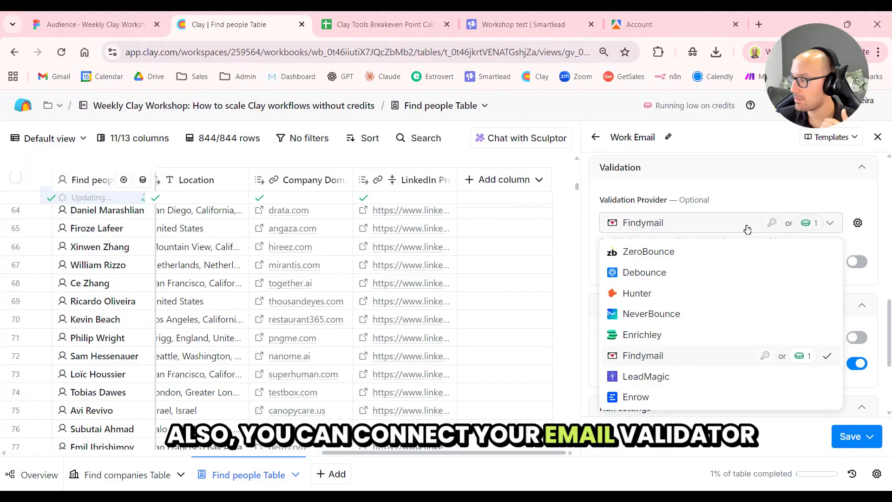
click(677, 275)
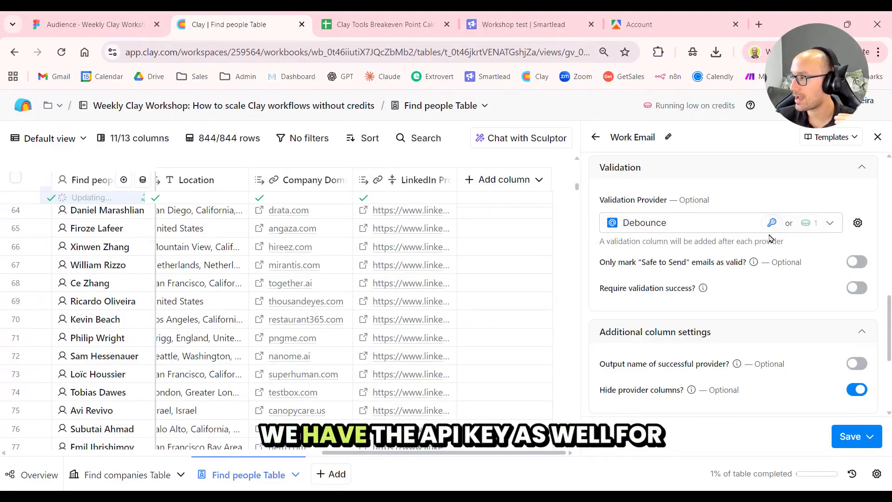
Step: Check the waterfall sequence and run settings, and save the Work Email waterfall with a run on 10 rows
scroll(762, 253, up, 6)
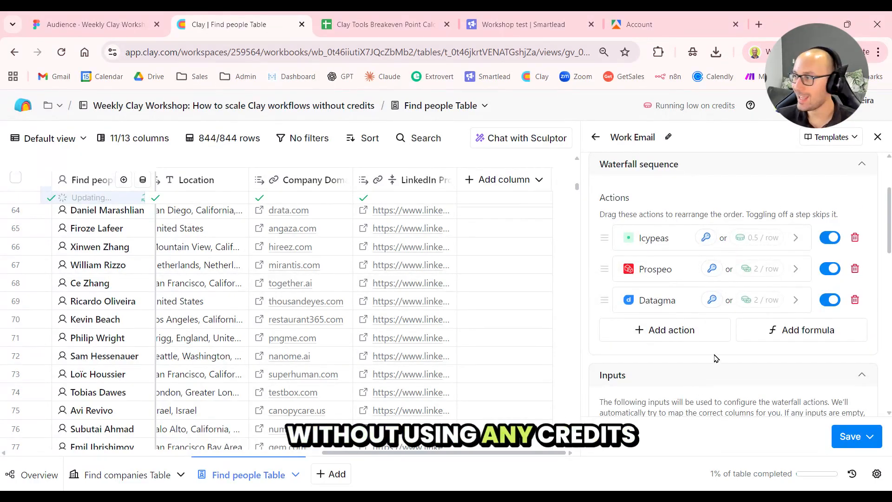
scroll(730, 361, down, 10)
scroll(745, 343, down, 2)
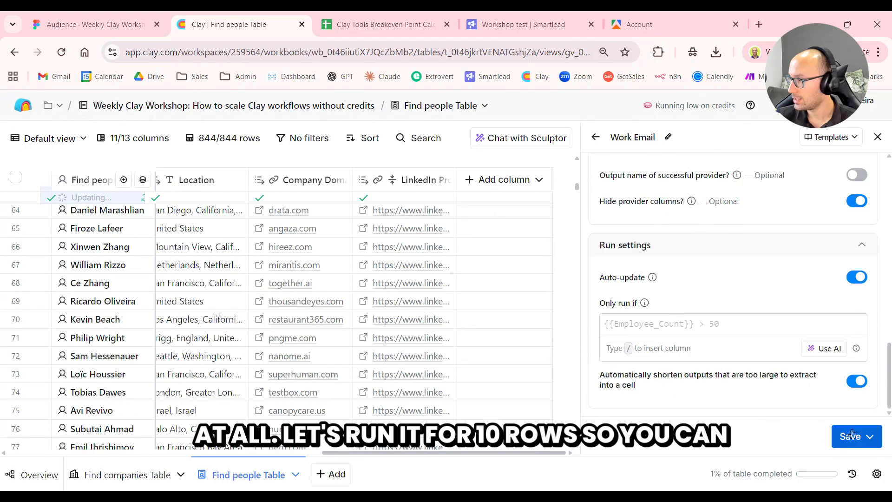
click(868, 437)
click(796, 358)
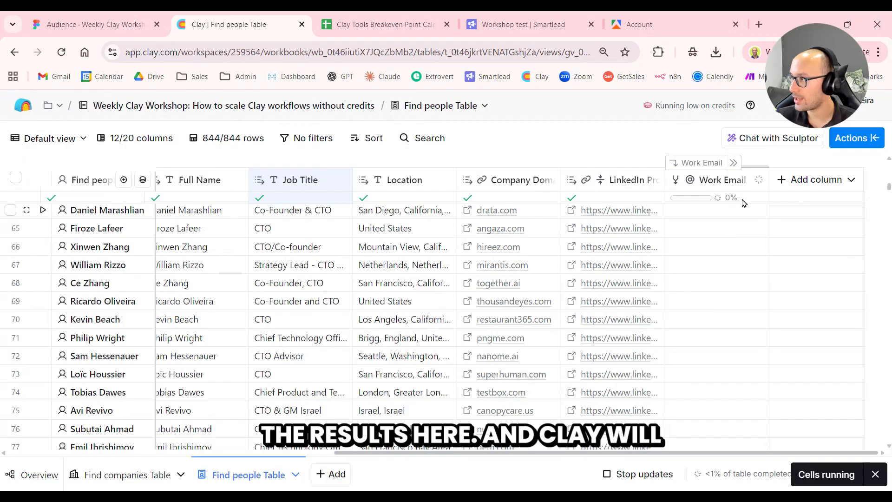
Step: Expand the Work Email column group and inspect the Icypeas result details for the lead in row 6
click(734, 164)
drag(541, 454, 741, 463)
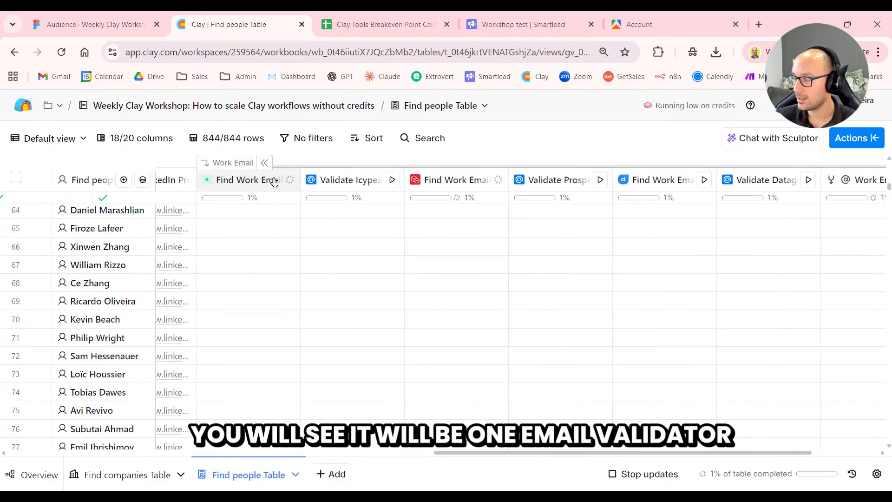
scroll(266, 225, up, 20)
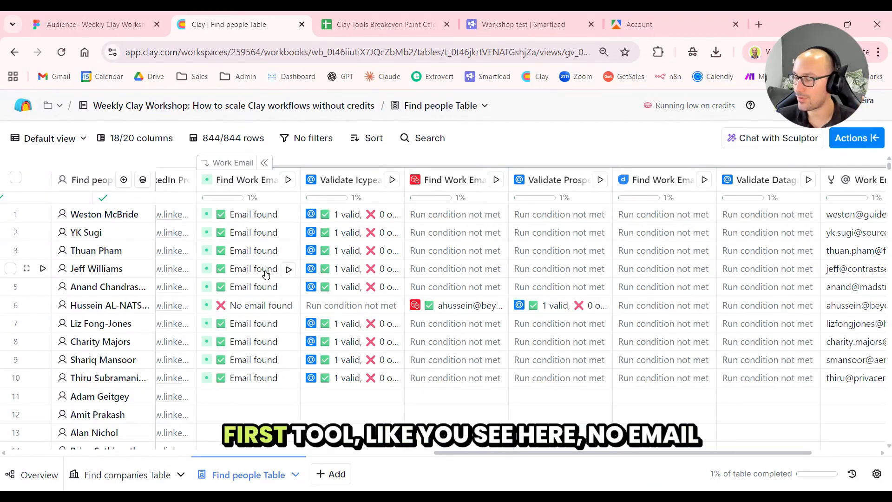
click(250, 308)
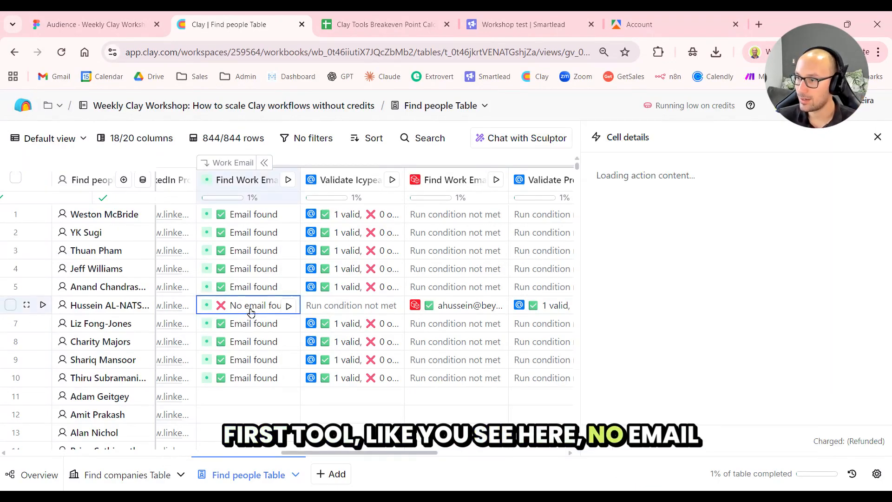
click(878, 137)
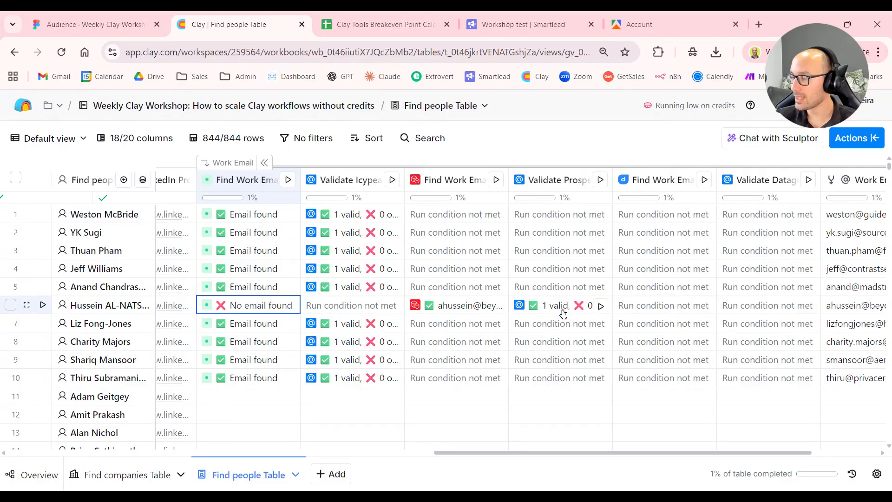
Step: Review the merged Work Email column against the provider and validation columns of the waterfall
scroll(559, 309, right, 3)
drag(703, 216, 714, 249)
click(722, 401)
scroll(715, 255, up, 1)
click(717, 217)
scroll(711, 307, left, 7)
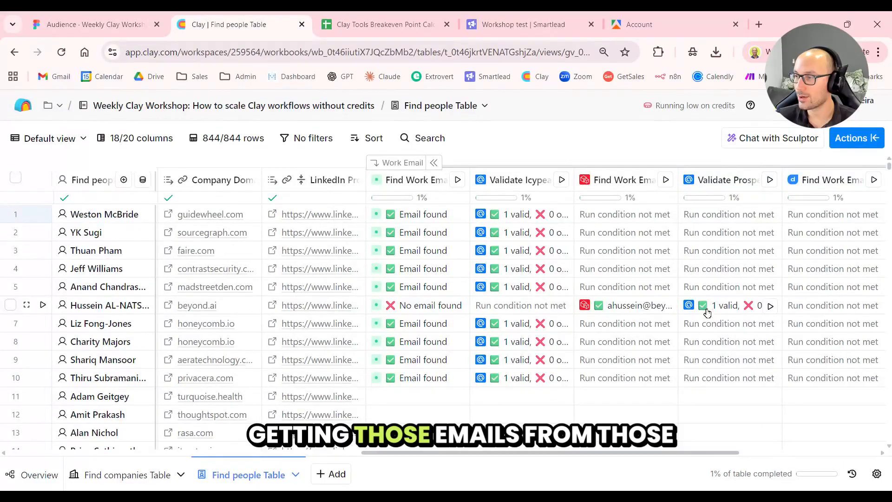
scroll(705, 314, right, 2)
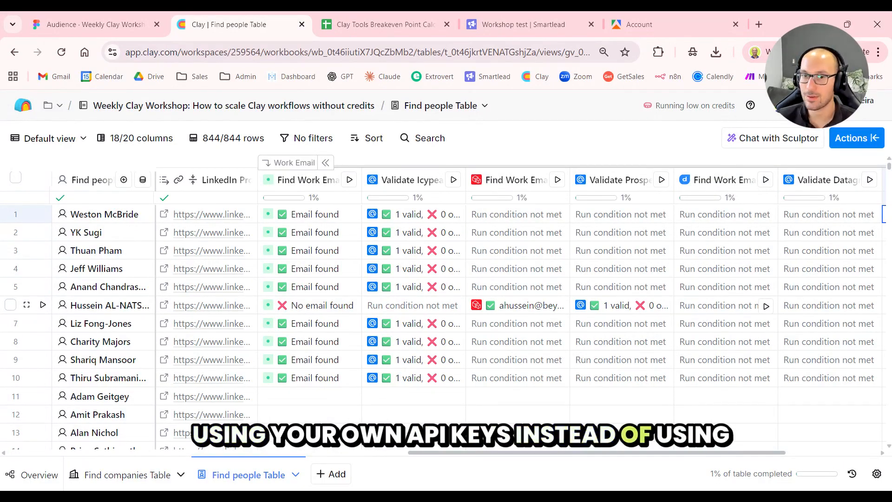
Step: Switch to the Clay Tools Breakeven Point Calculator in Google Sheets and check Prospeo Pro's monthly cost and tool cost per usage
click(387, 19)
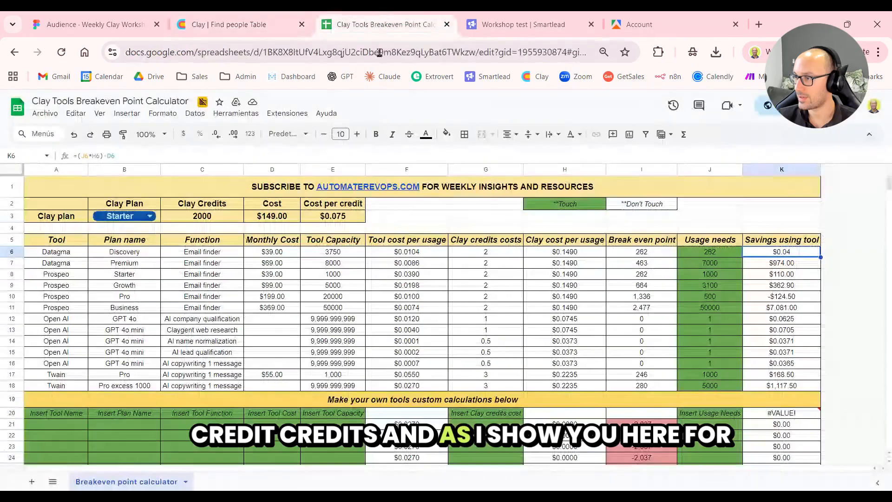
click(326, 296)
click(134, 287)
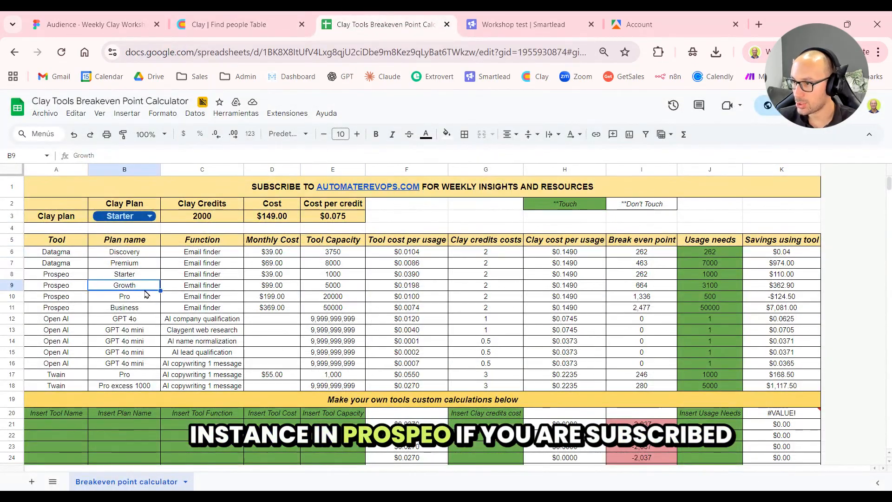
click(279, 283)
click(287, 297)
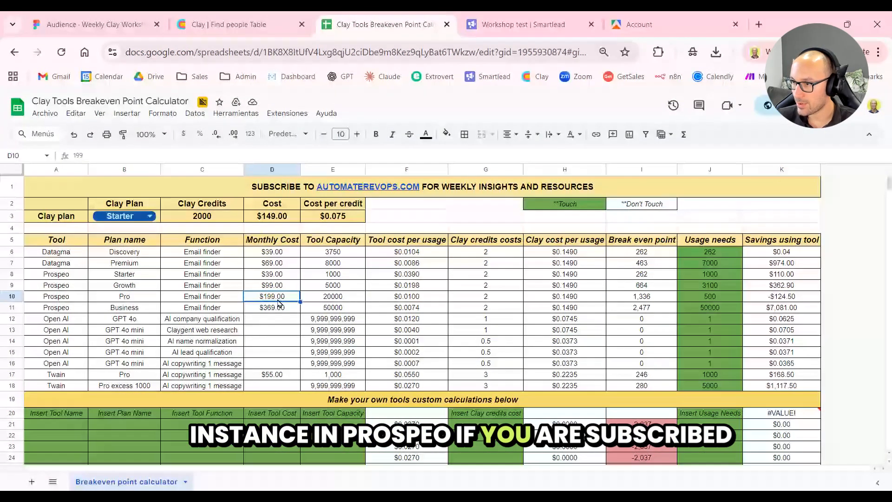
click(419, 299)
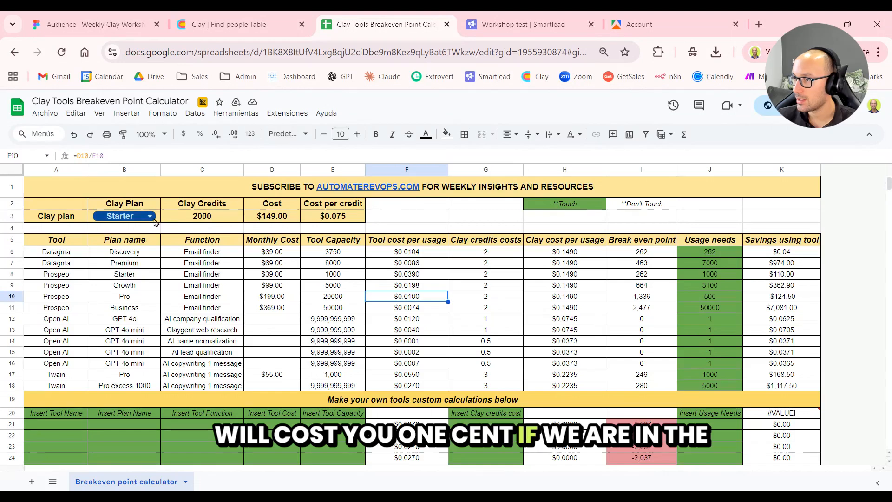
Step: Set the Clay plan to Explorer and check the Clay credits cost and Clay cost per usage for Prospeo Pro
click(111, 260)
click(469, 300)
click(575, 302)
click(513, 303)
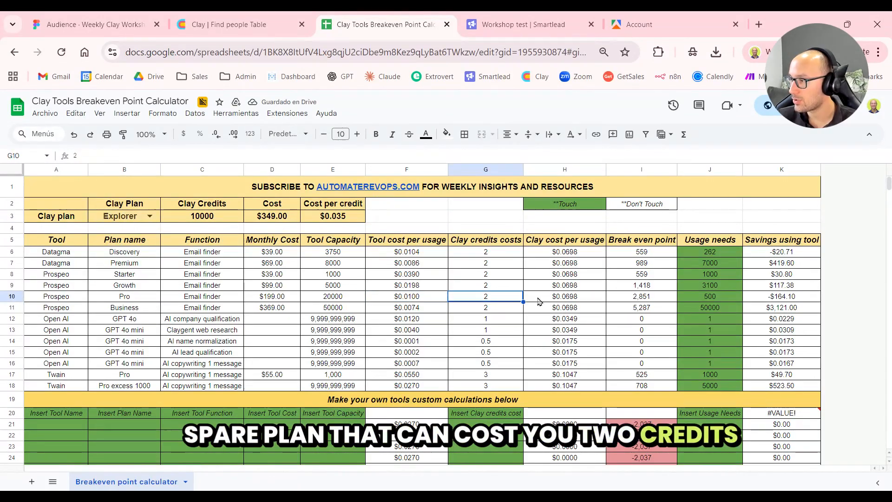
click(571, 302)
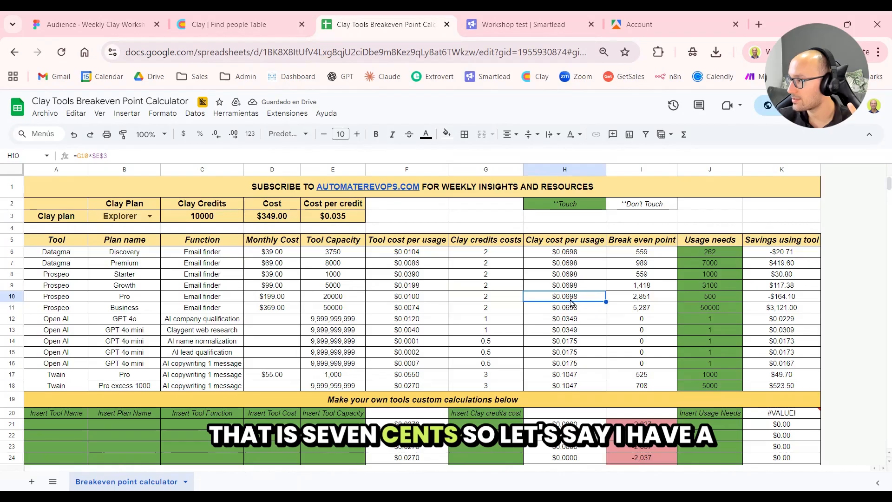
Step: Check the lead count in the Clay people table, enter 844 as Prospeo Pro's usage needs and check its break even point
click(219, 20)
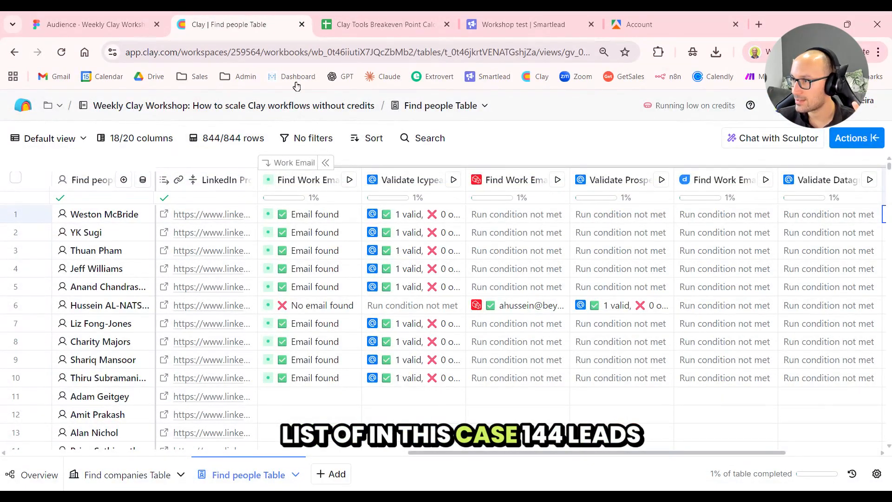
click(381, 24)
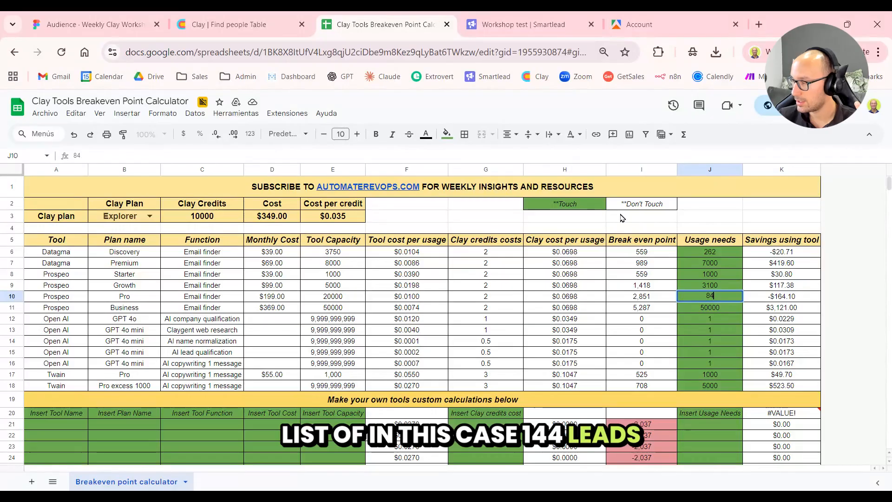
key(Return)
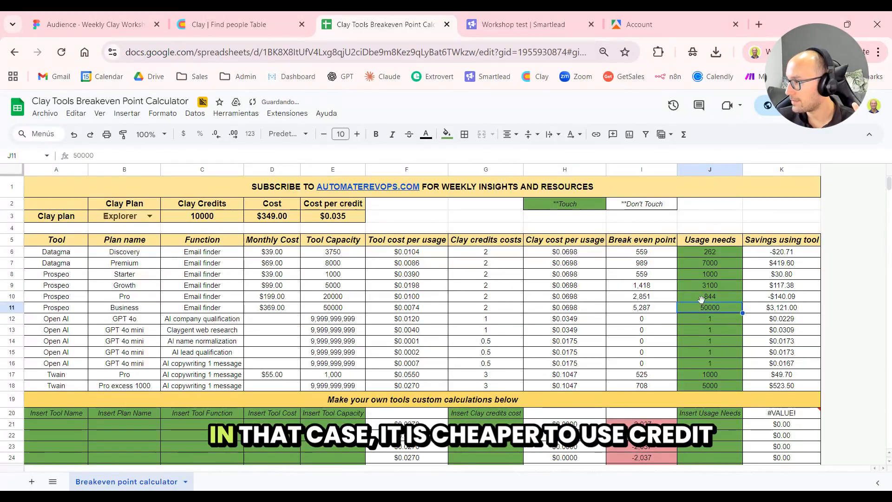
click(657, 300)
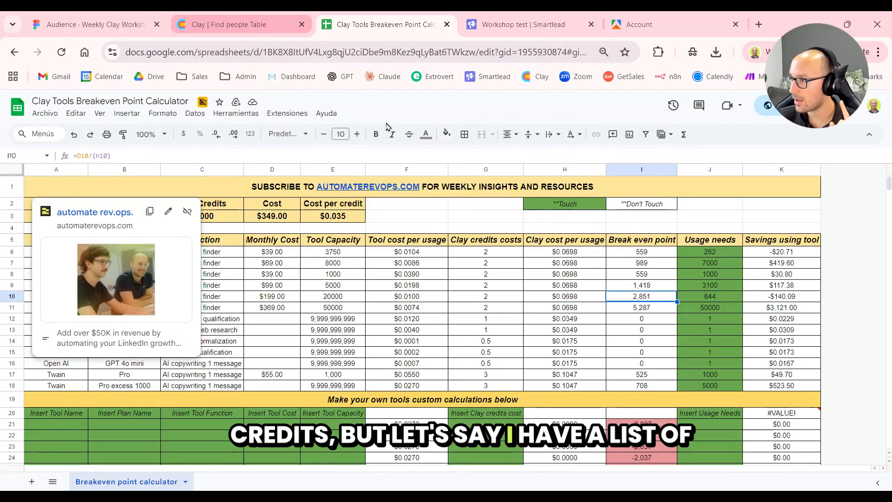
Step: Set Prospeo Pro's usage needs to 5000 and check the savings from using the tool
click(704, 297)
text(5000)
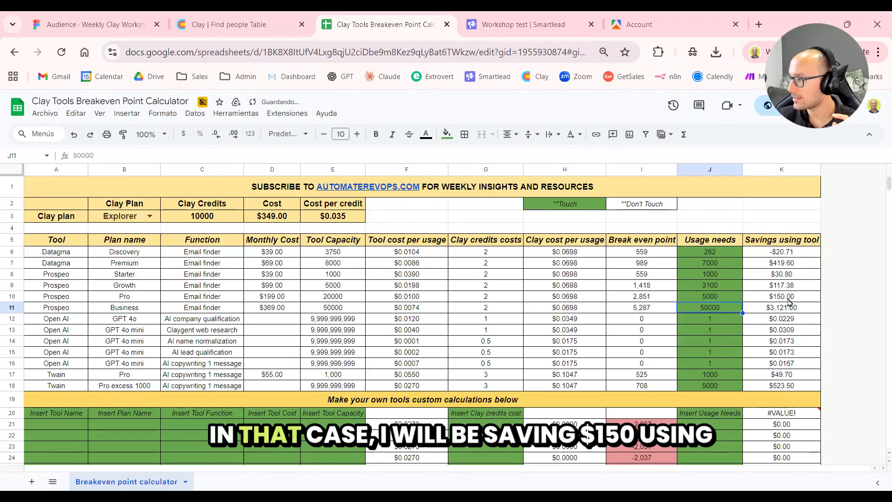
click(789, 300)
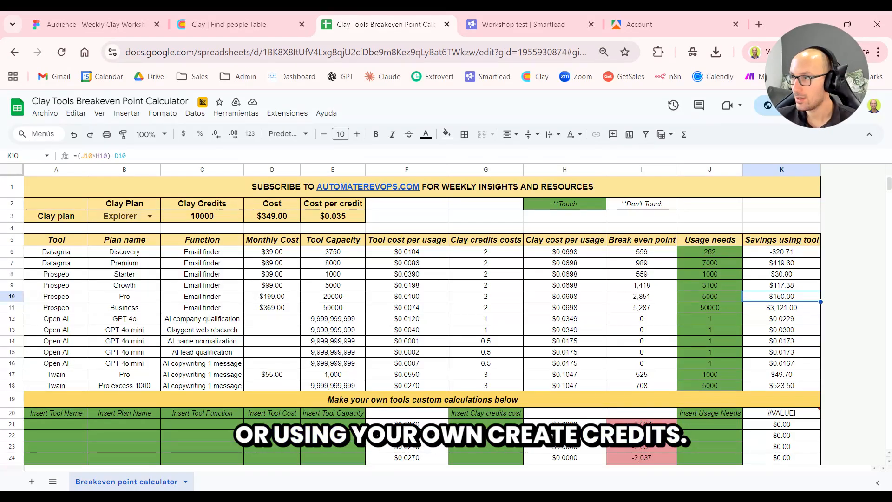
Step: Switch back to Clay, reopen the Work Email waterfall for editing and browse the email-finding actions that could be added to it
click(238, 30)
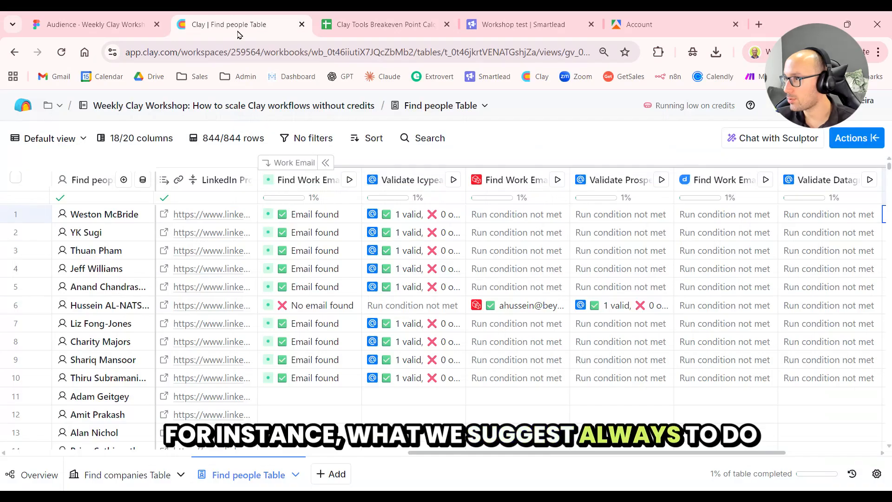
click(303, 165)
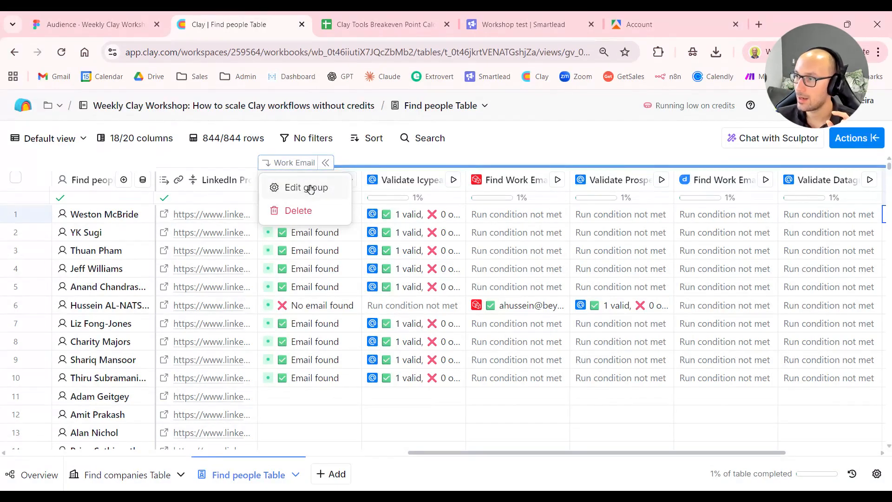
click(306, 187)
click(769, 265)
scroll(780, 228, down, 5)
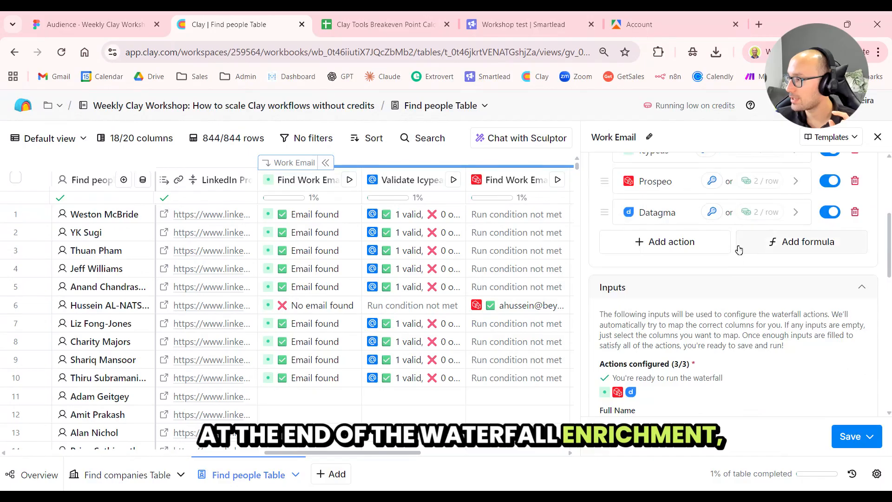
click(669, 241)
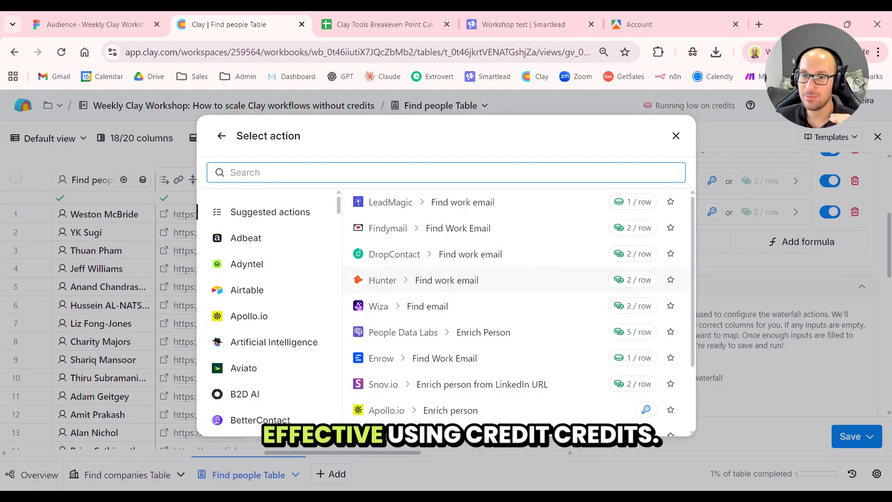
scroll(538, 288, down, 2)
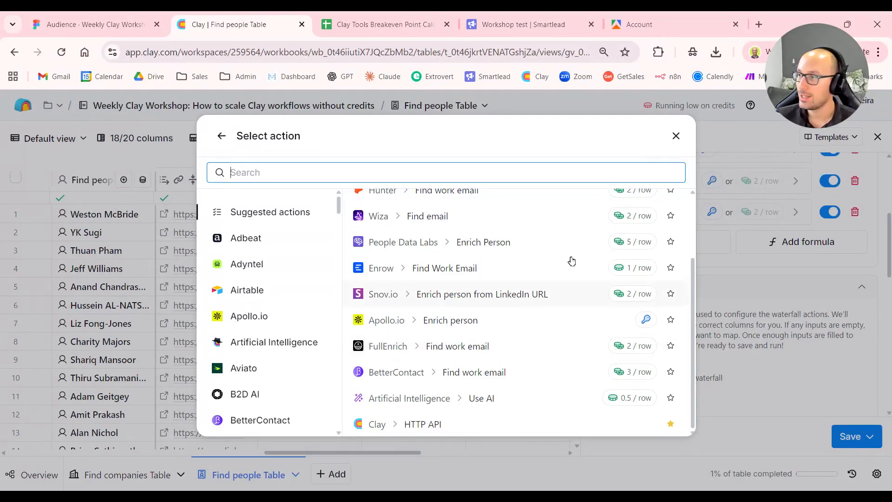
click(676, 136)
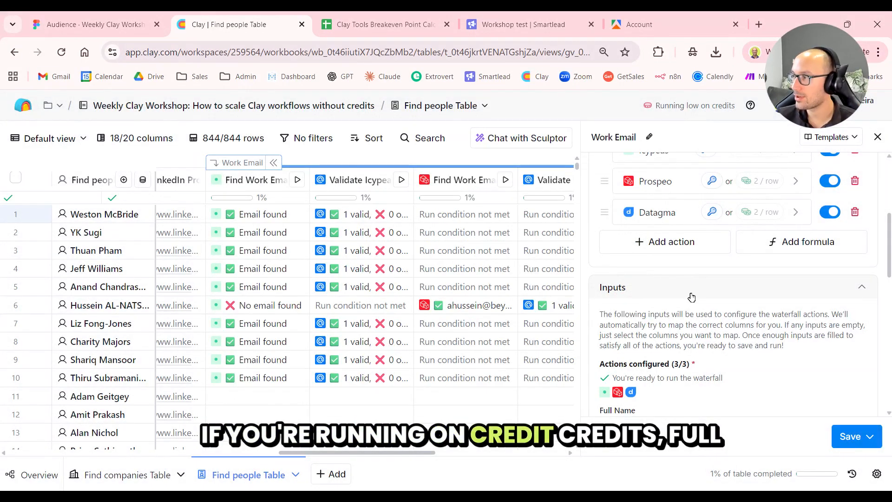
scroll(716, 292, up, 2)
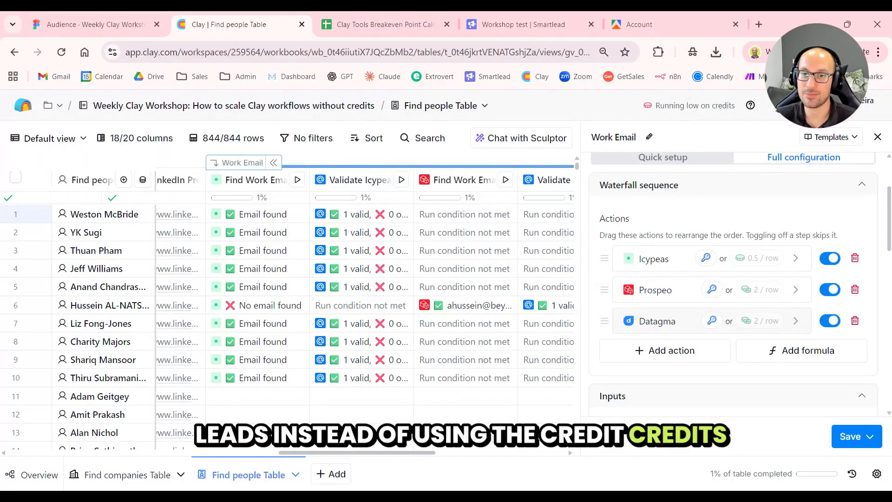
click(878, 136)
Step: Check the emails in the Work Email column and switch to the Figma workshop deck to show the next slide
click(679, 233)
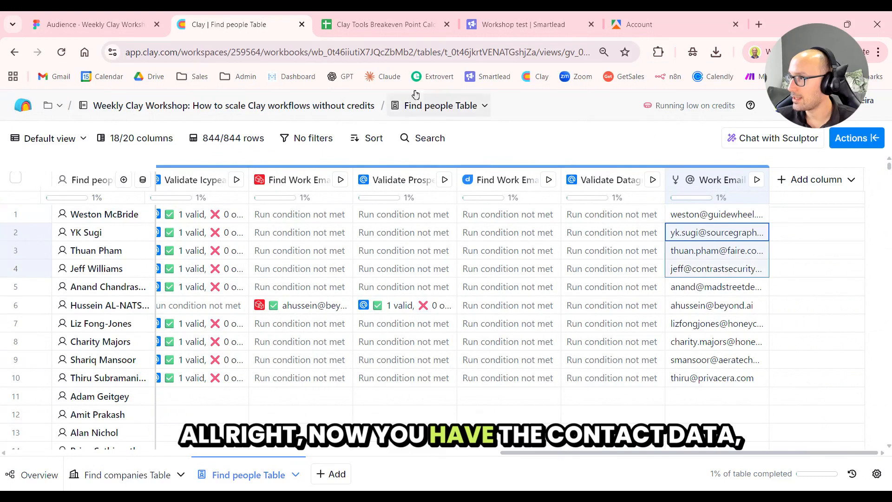
click(91, 24)
key(Right)
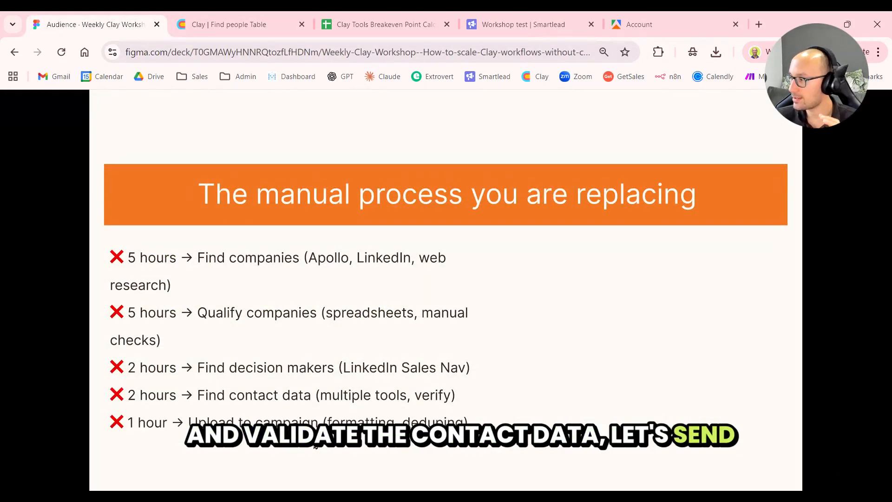
Step: Switch to Clay and add Smartlead's Add Lead to Campaign enrichment to the people table, searching the actions for smartlead
click(241, 24)
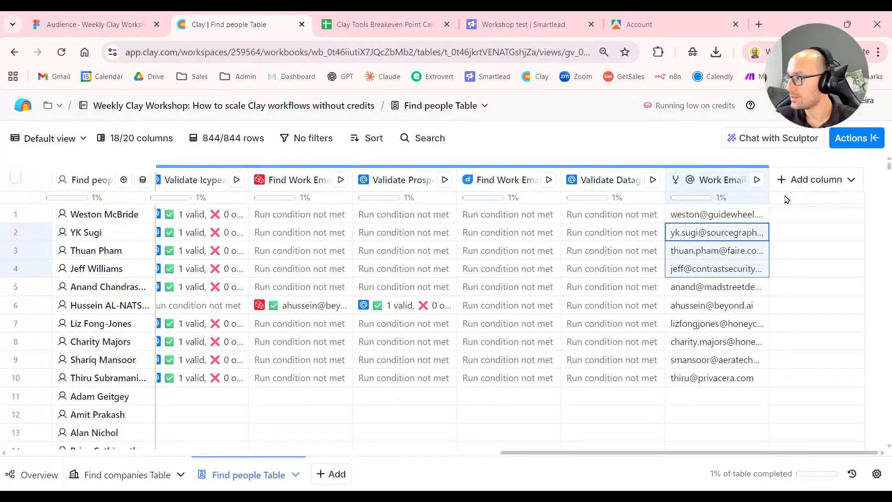
click(841, 181)
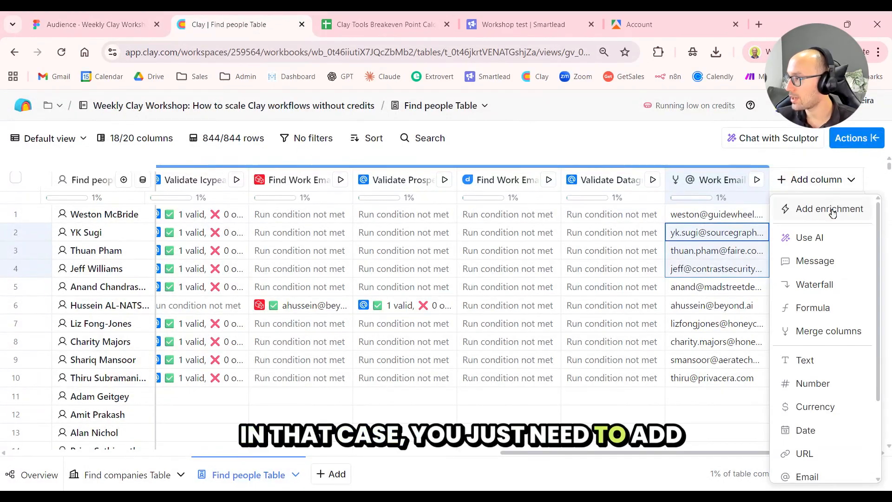
click(813, 206)
text(smartlead)
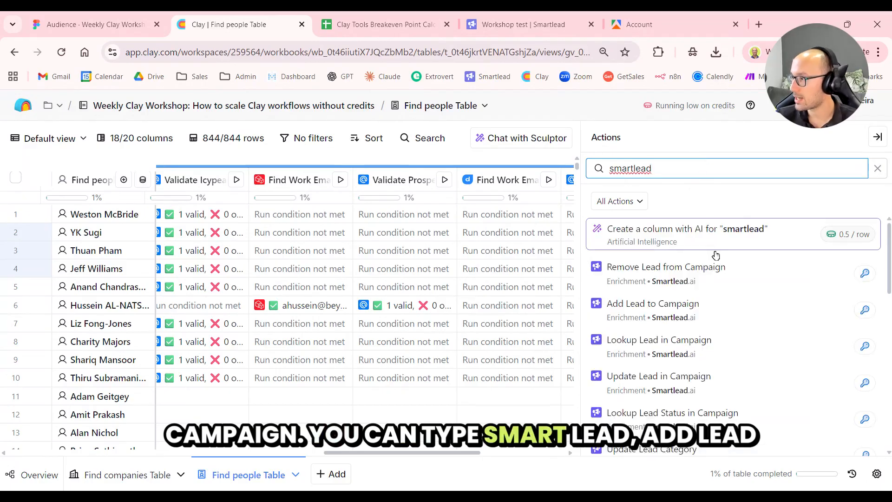
click(652, 307)
Step: Choose Workshop test as the campaign that receives the leads
scroll(707, 271, down, 8)
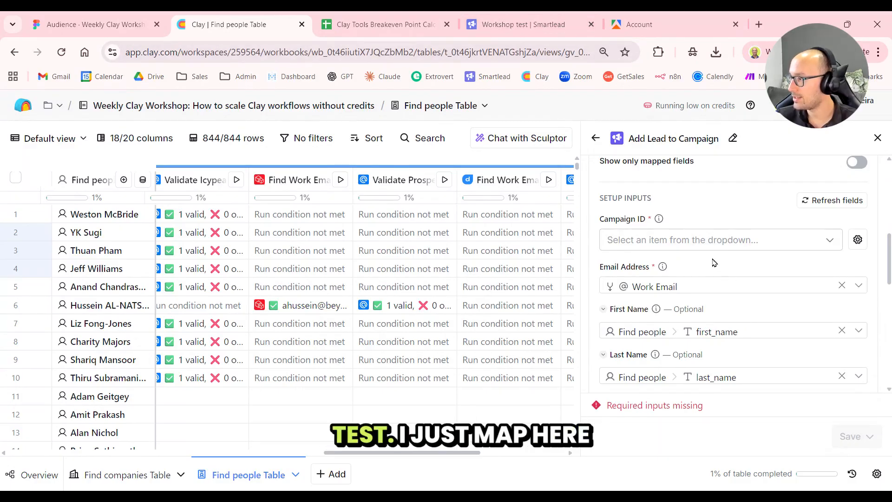
click(720, 242)
click(667, 269)
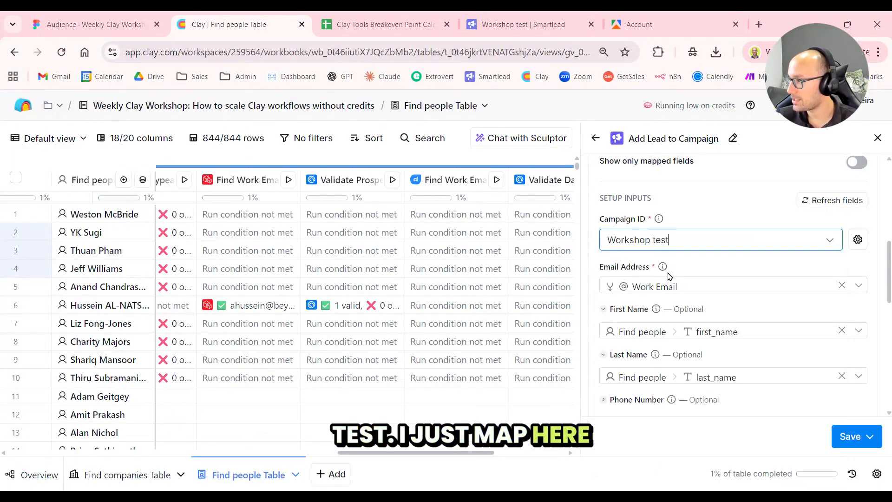
Step: Check the available Smartlead accounts and look at the form for adding a new API key, then close it
scroll(757, 294, down, 3)
scroll(757, 315, up, 8)
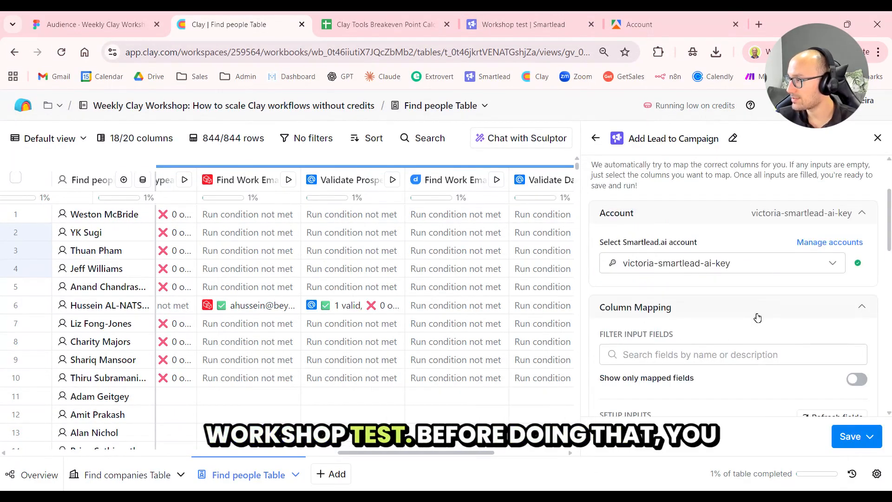
click(763, 267)
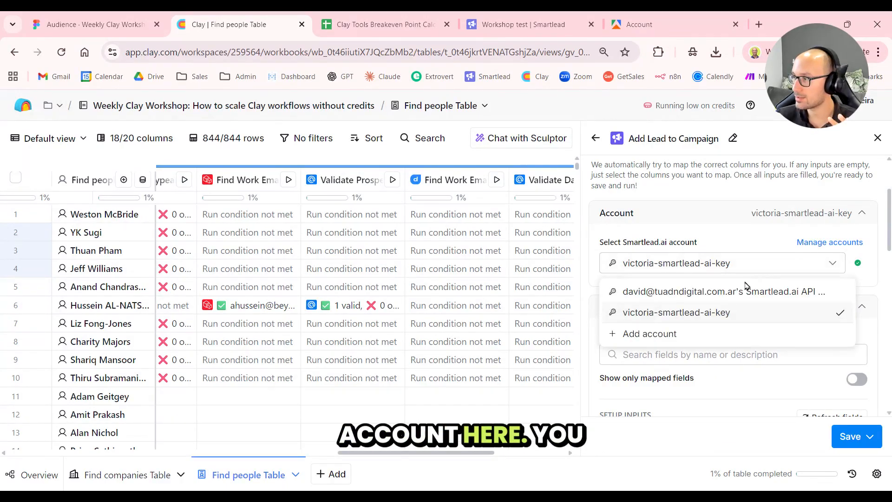
click(655, 340)
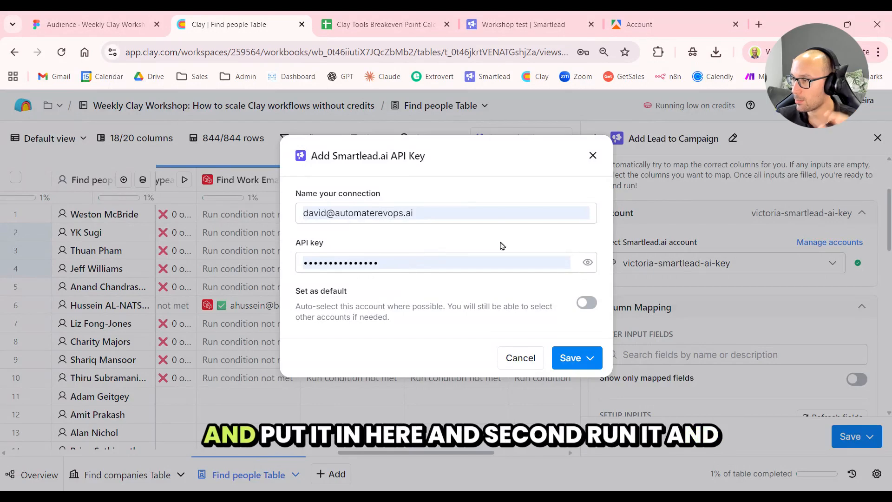
click(589, 162)
Step: Review the lead fields mapped to the campaign, from work email and first and last name to LinkedIn URL, location and company name
scroll(748, 265, down, 5)
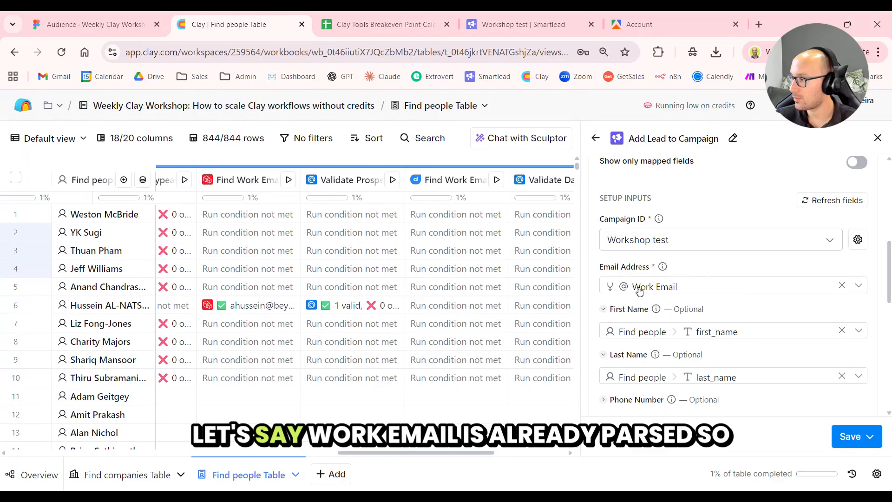
scroll(734, 278, down, 2)
mouse_move(736, 223)
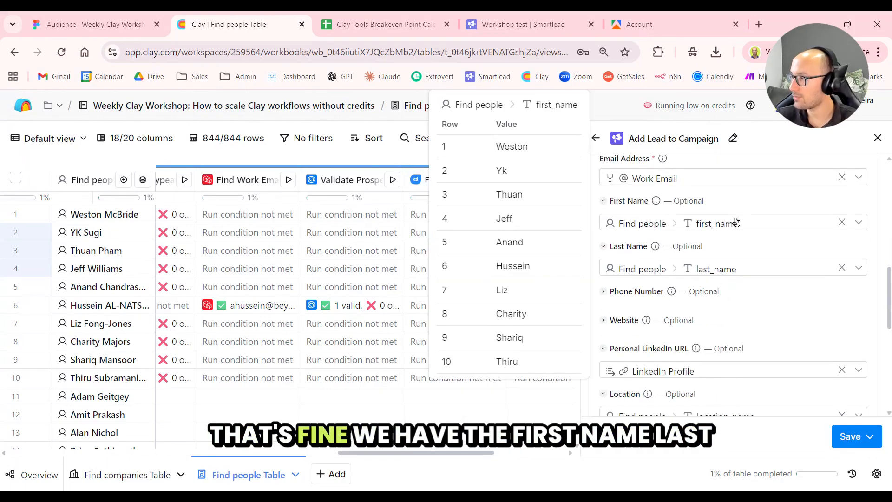
scroll(744, 274, down, 2)
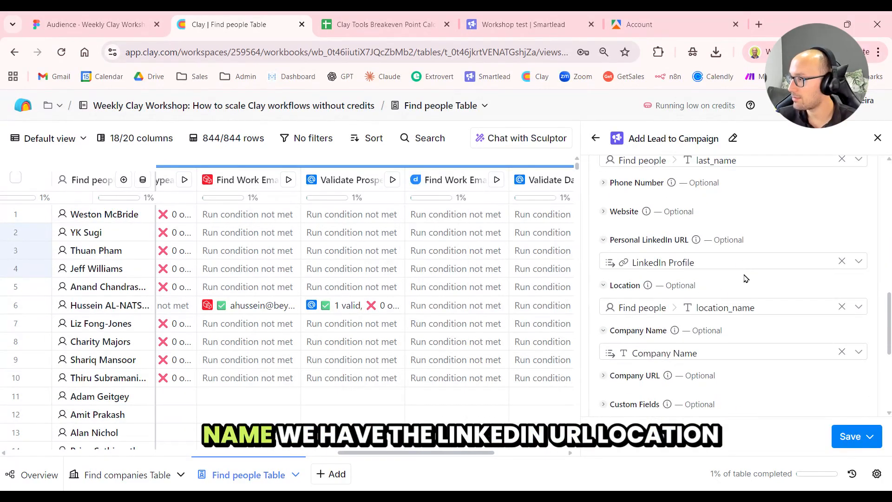
mouse_move(747, 318)
scroll(740, 348, down, 2)
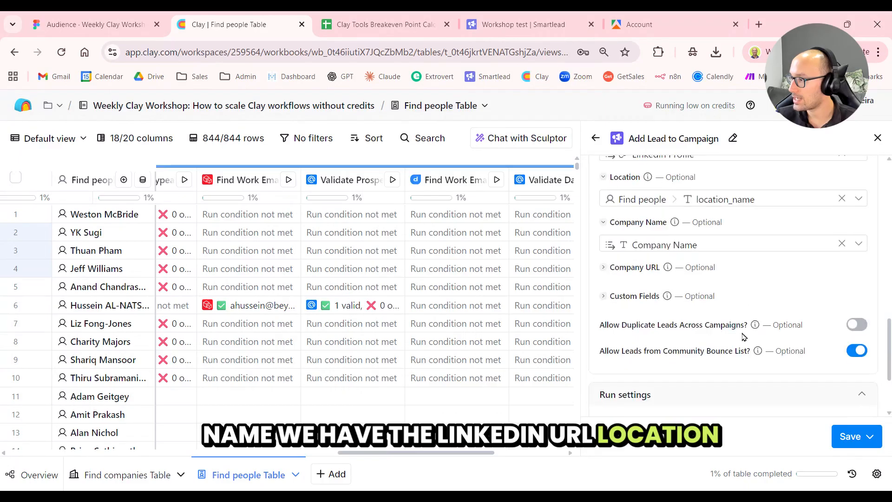
scroll(757, 290, up, 2)
scroll(764, 302, up, 3)
scroll(767, 299, down, 3)
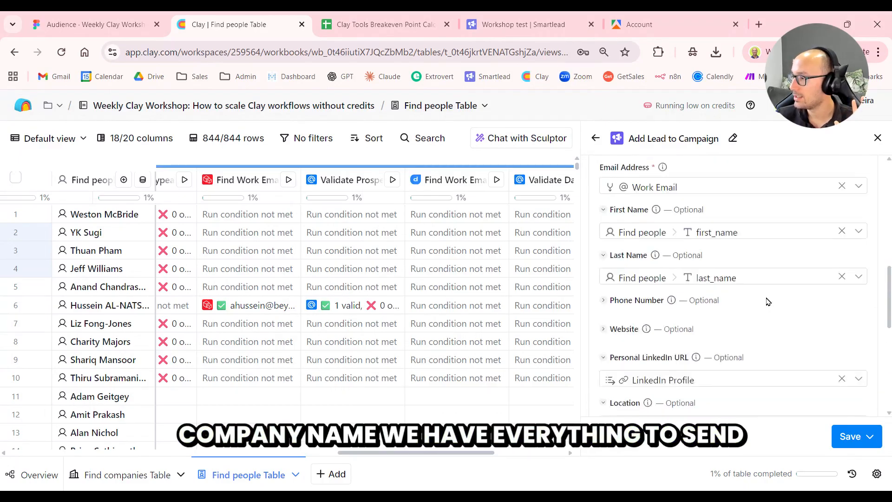
scroll(767, 307, up, 4)
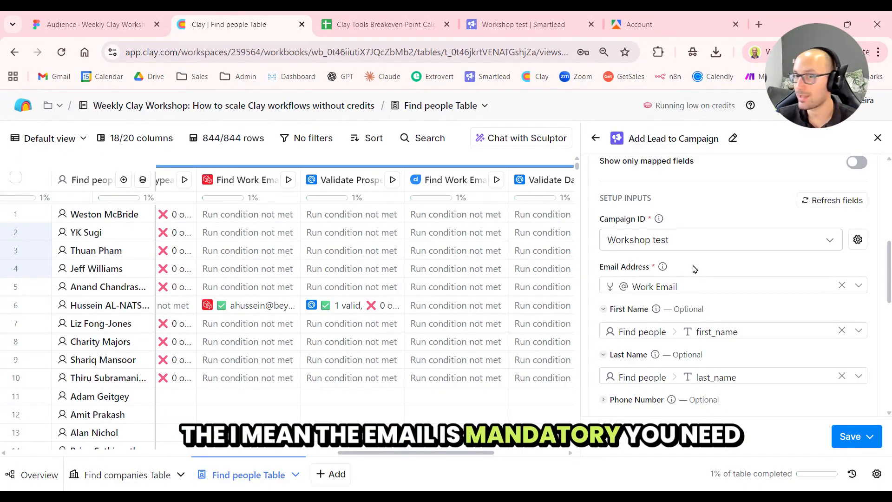
Step: Save the Add Lead to Campaign enrichment and run it on 10 rows
scroll(697, 269, down, 4)
scroll(697, 269, down, 2)
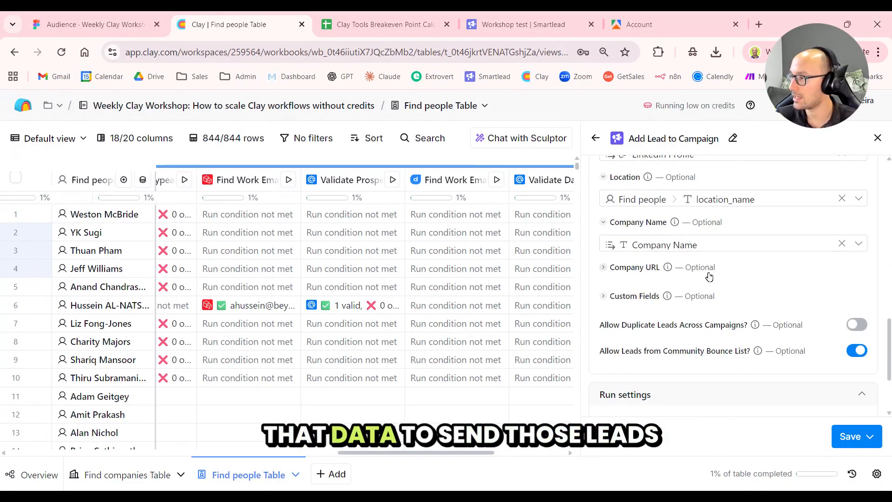
click(855, 436)
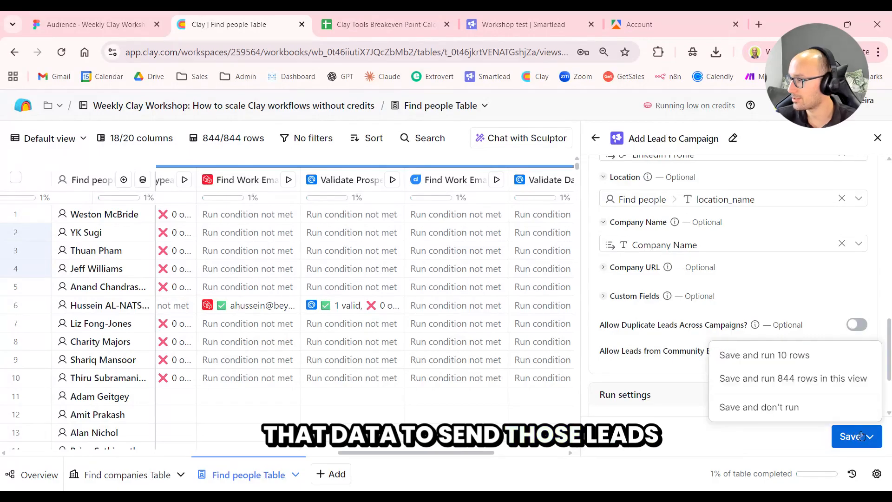
click(787, 359)
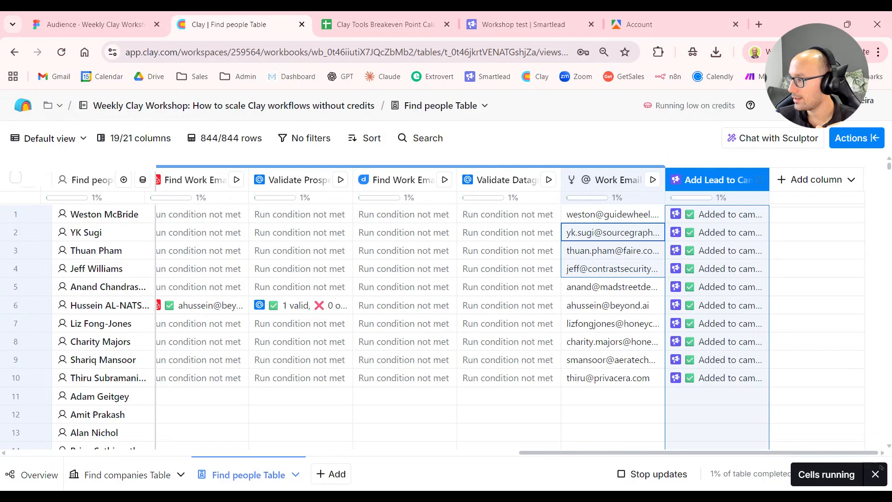
Step: Check the Workshop test campaign's lead list in Smartlead, then return to Clay and look across the people table's columns
click(523, 25)
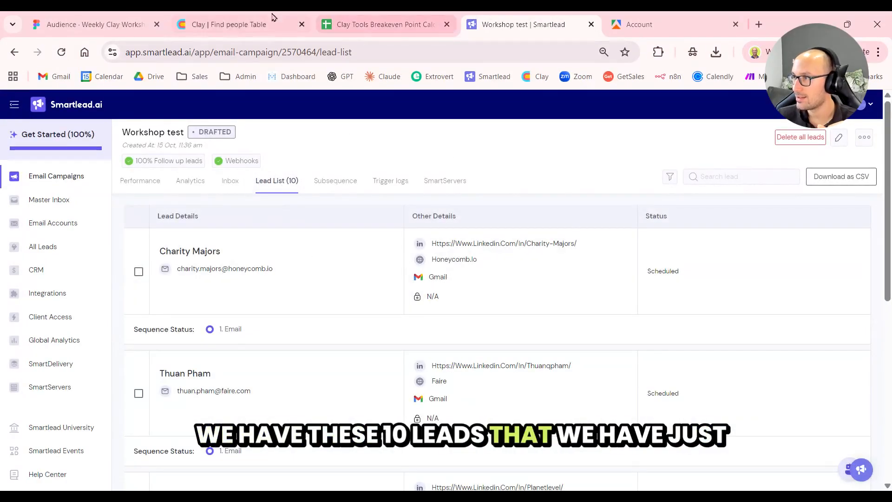
click(223, 24)
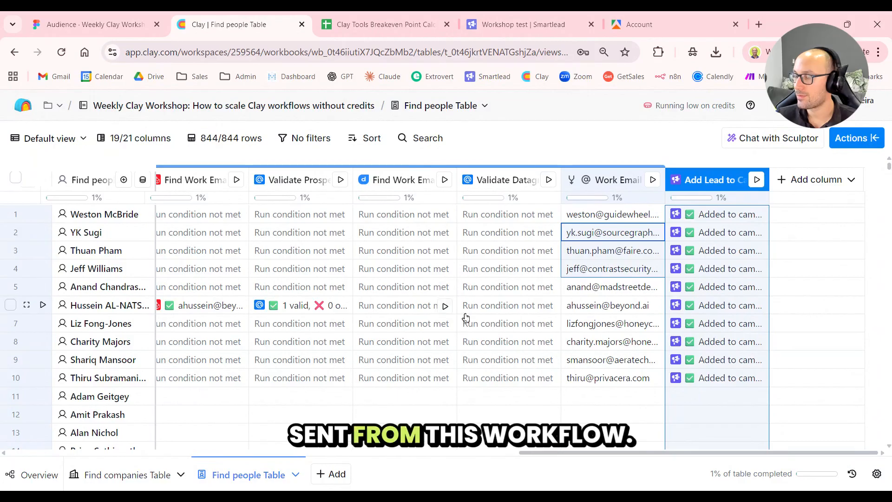
scroll(497, 325, left, 10)
scroll(508, 329, right, 10)
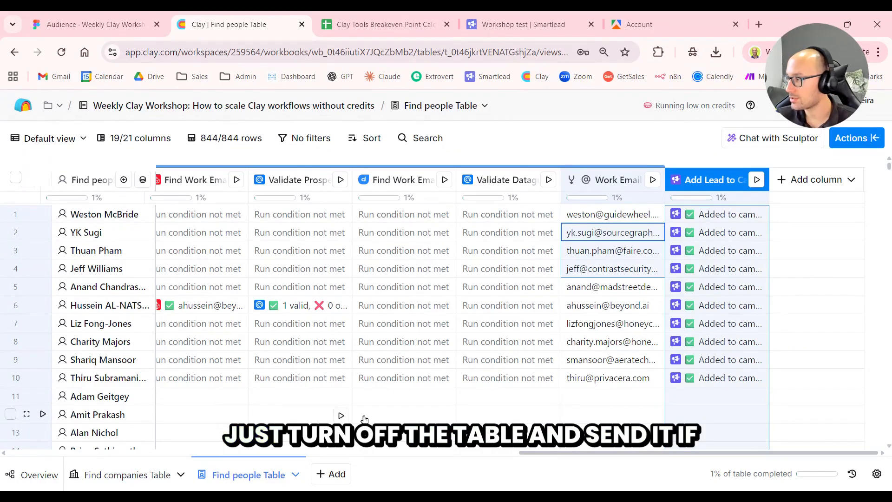
scroll(365, 407, left, 10)
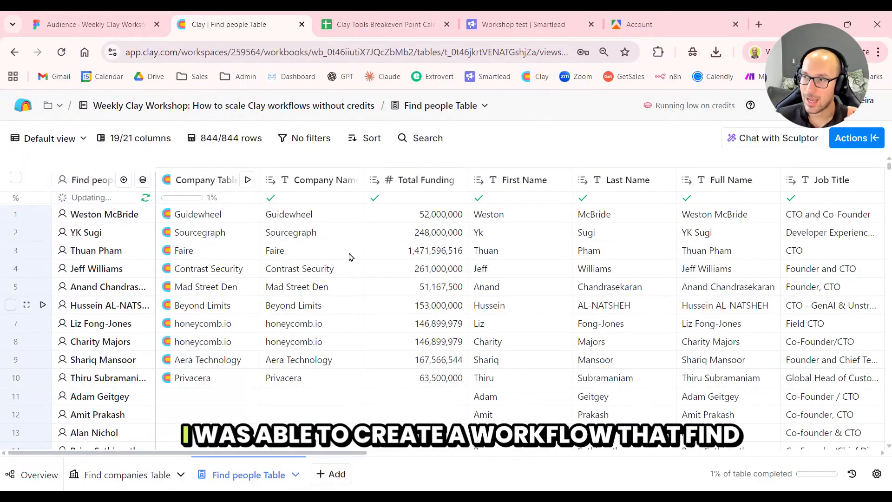
Step: Switch to the Figma workshop deck, reveal the time comparison on the manual process slide and present it full screen
click(93, 24)
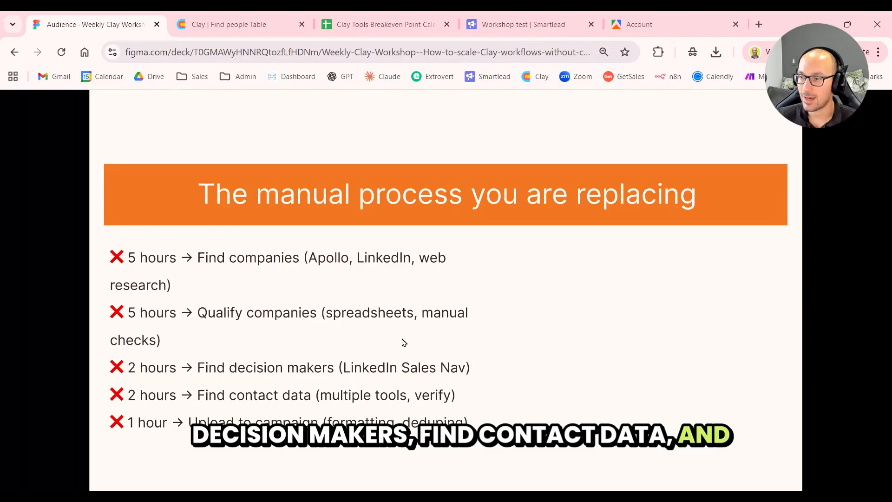
key(Right)
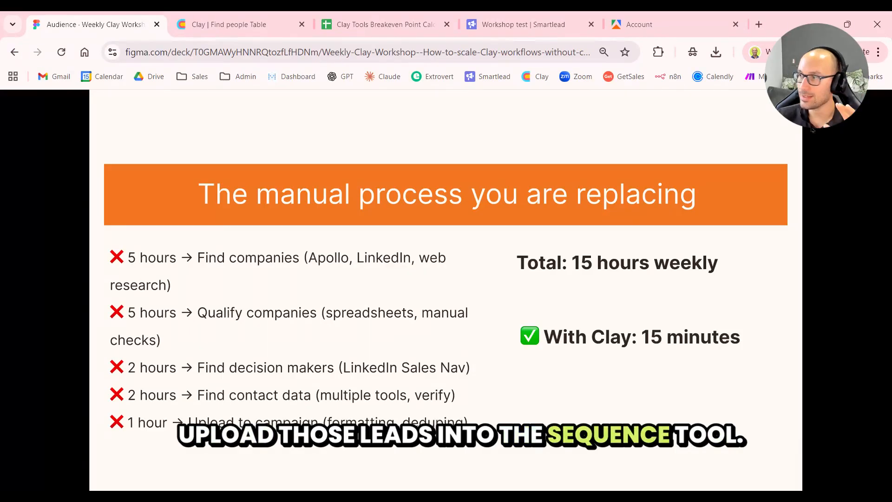
click(786, 102)
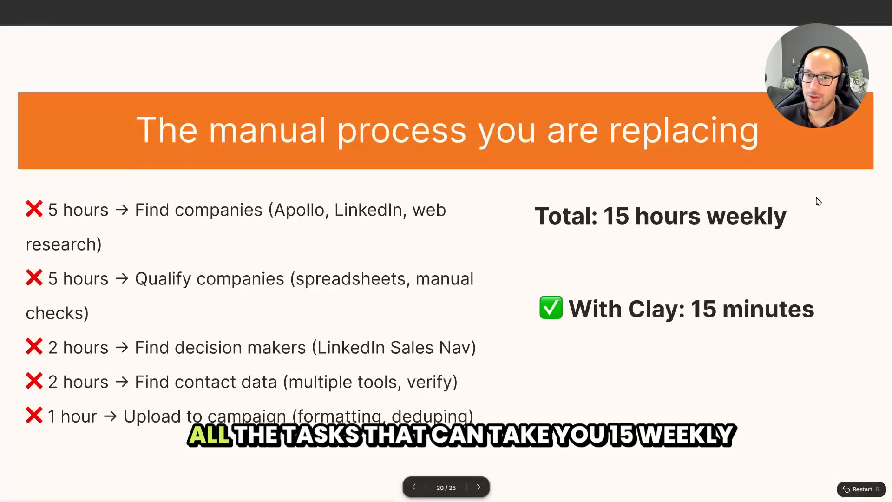
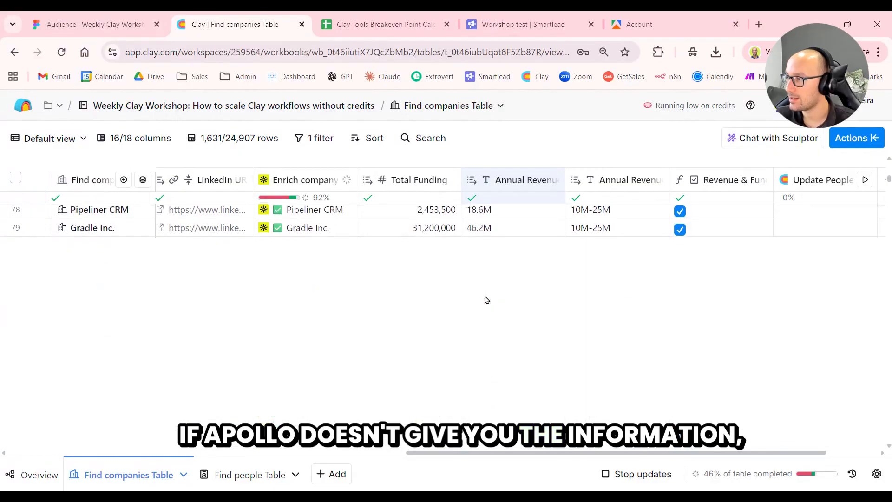
Step: Clear the filter on Clay's Find companies table so all rows are listed
click(319, 138)
click(446, 200)
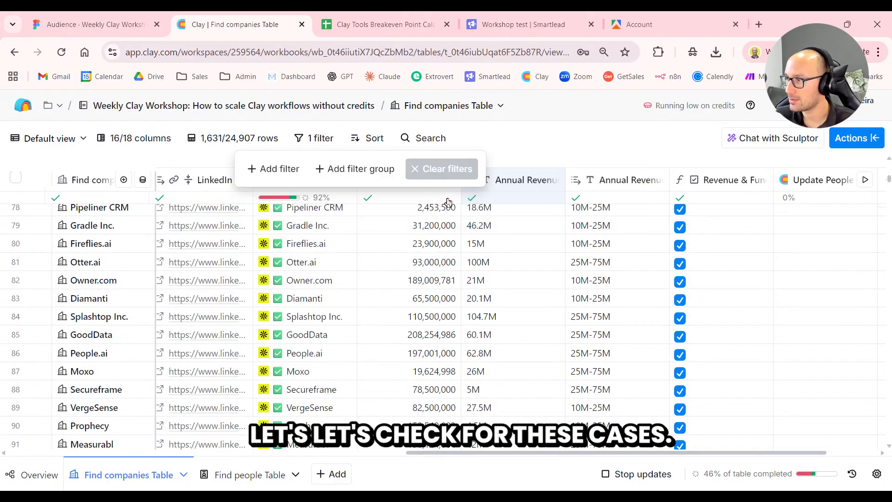
click(551, 139)
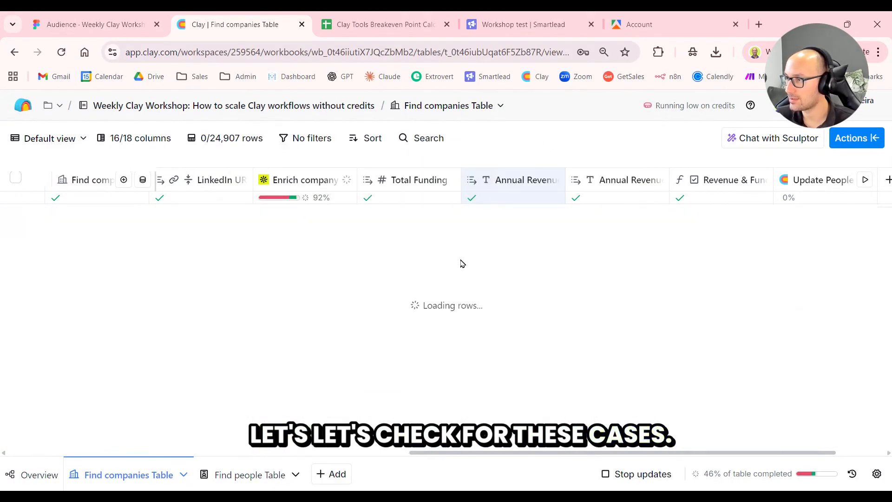
Step: Examine the Total Funding and annual revenue cells for companies where the enrichment lacks data
scroll(456, 262, right, 2)
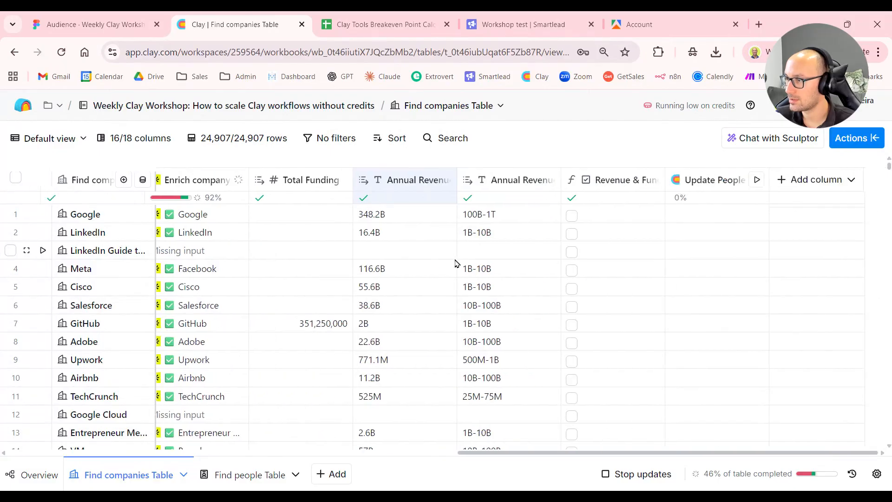
scroll(455, 265, left, 2)
click(430, 254)
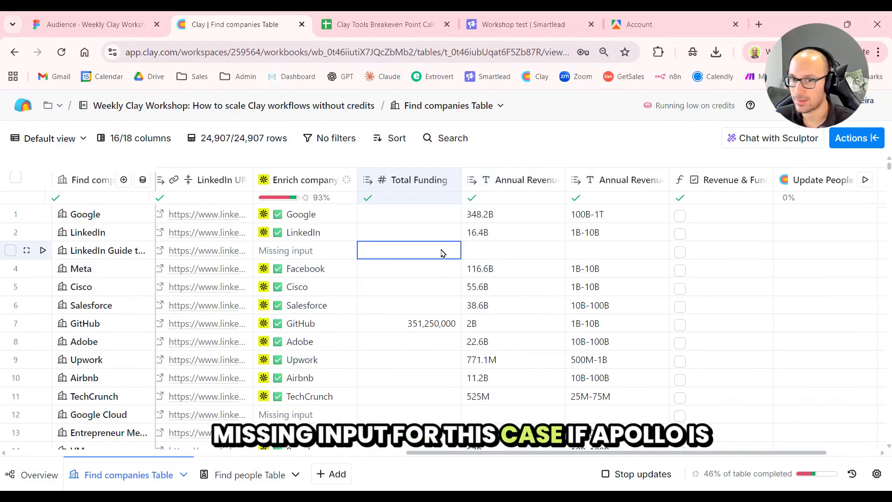
click(579, 259)
click(404, 253)
click(503, 267)
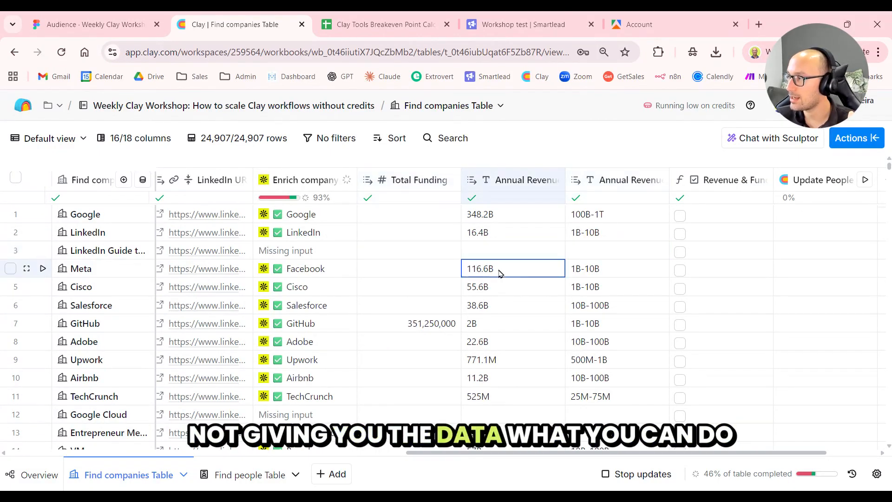
Step: Search the enrichments for "funding" and start a Company Funding Stage waterfall column in the companies table
scroll(755, 226, right, 2)
click(816, 180)
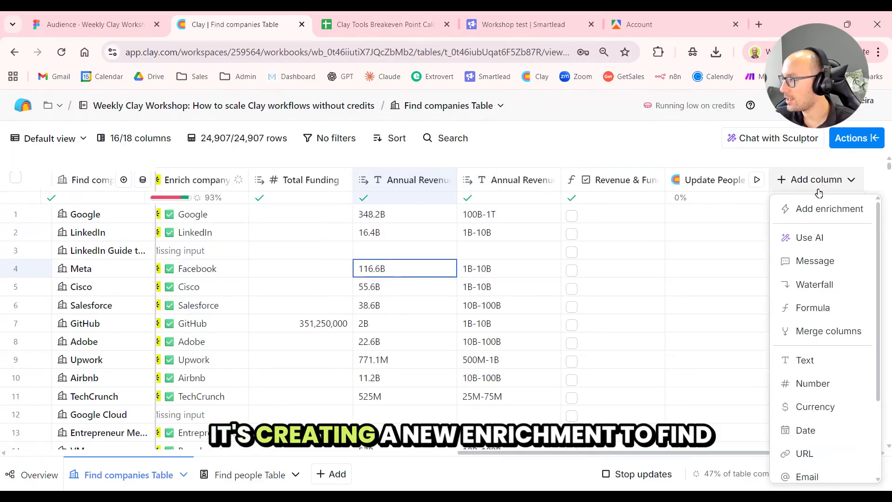
click(778, 207)
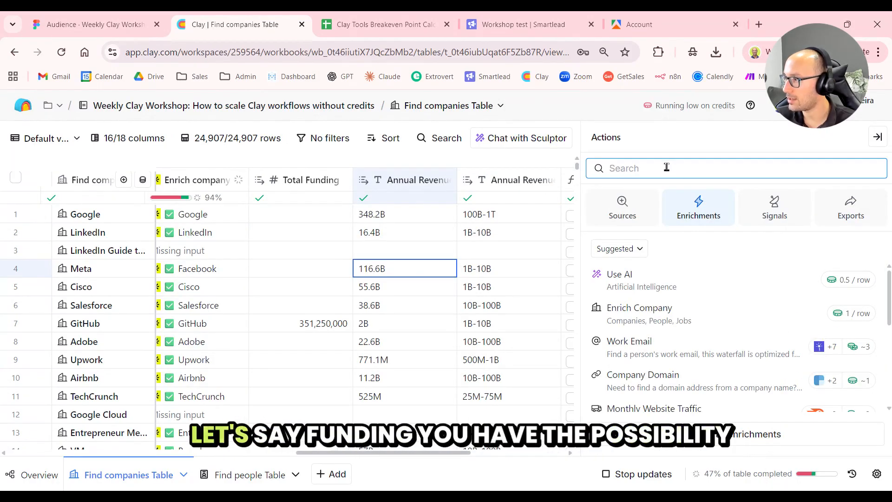
text(funding)
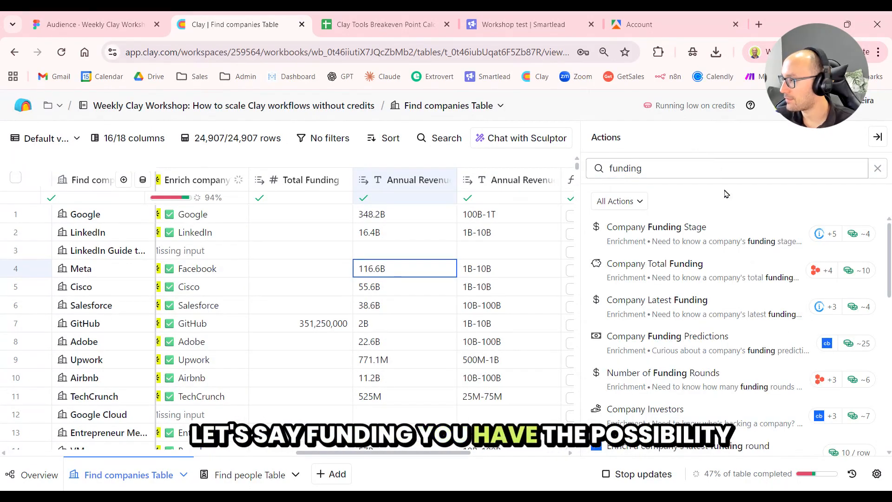
click(719, 230)
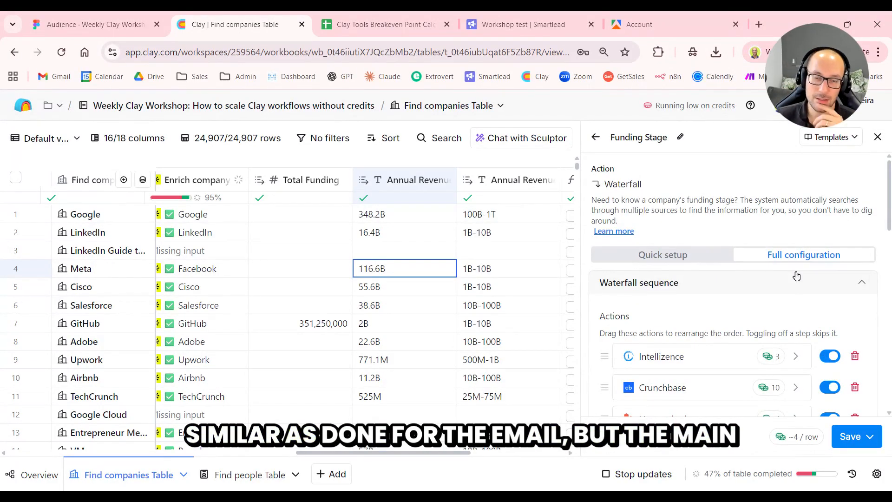
Step: Examine the Funding Stage waterfall's provider sequence, credit costs per provider and mapped company inputs
scroll(793, 310, down, 2)
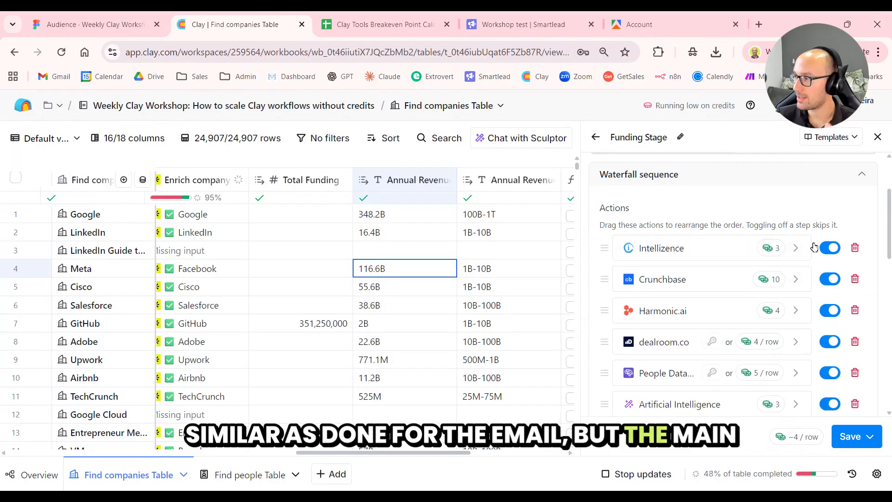
scroll(790, 335, down, 2)
scroll(767, 330, up, 2)
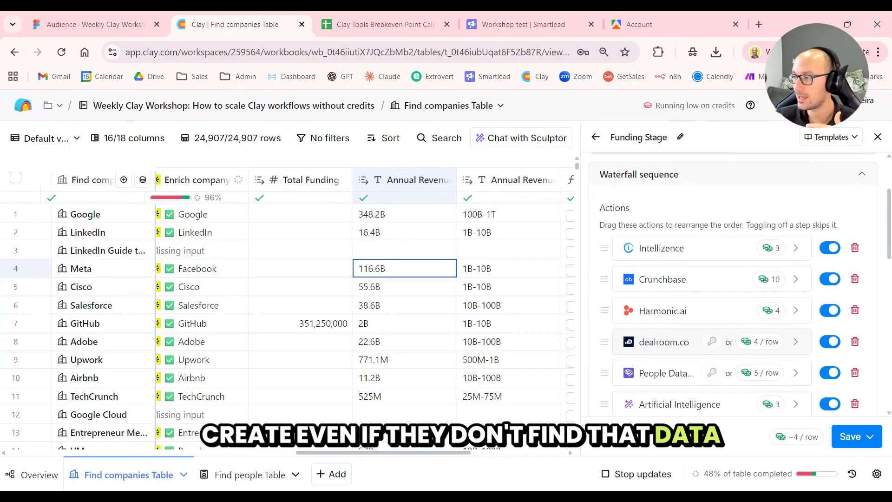
scroll(741, 322, down, 2)
scroll(743, 325, up, 2)
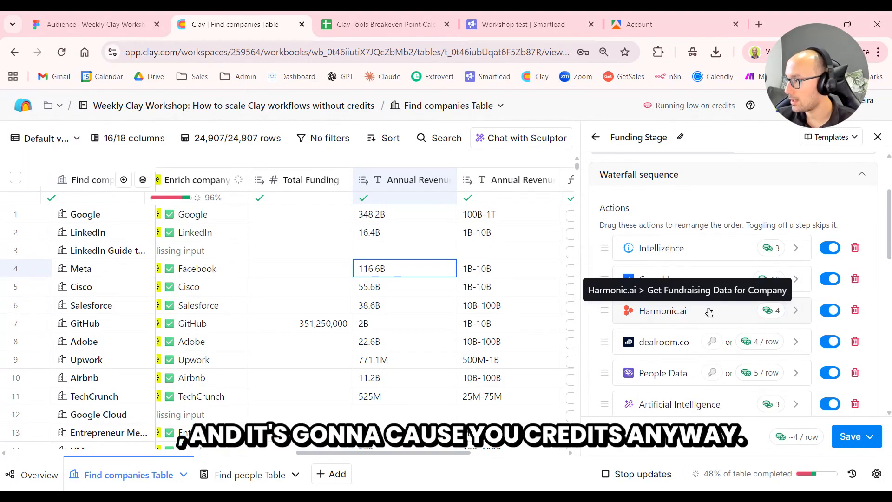
scroll(710, 311, down, 3)
scroll(702, 325, up, 3)
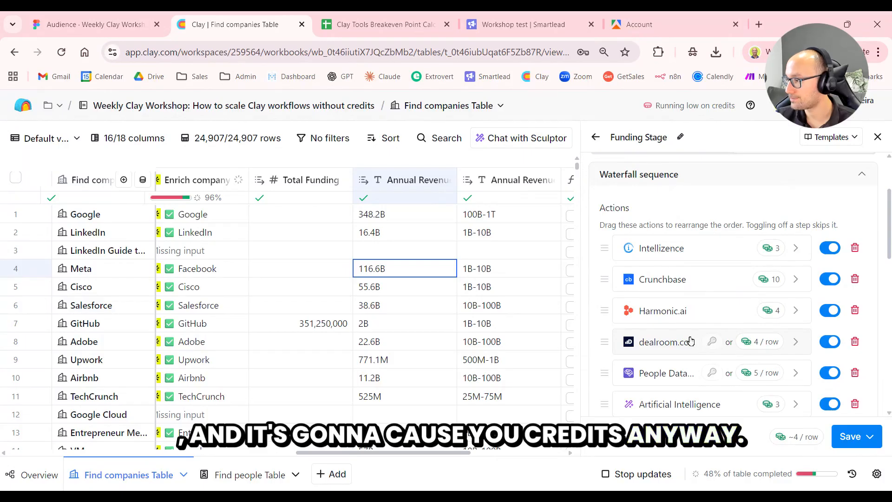
scroll(706, 325, down, 5)
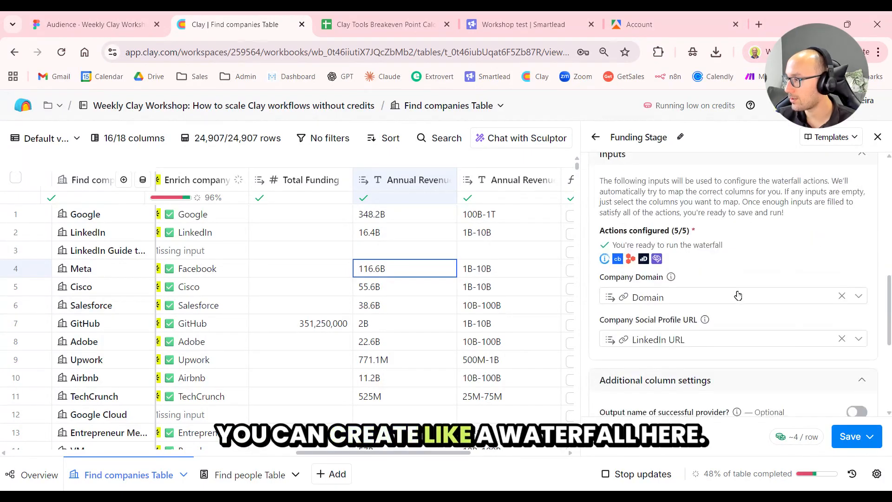
scroll(734, 316, up, 5)
scroll(757, 300, down, 4)
Step: Generate and save a run condition "Run only if Annual Revenue Printed is empty" for the Funding Stage waterfall, then close its setup without saving the column
scroll(755, 300, down, 8)
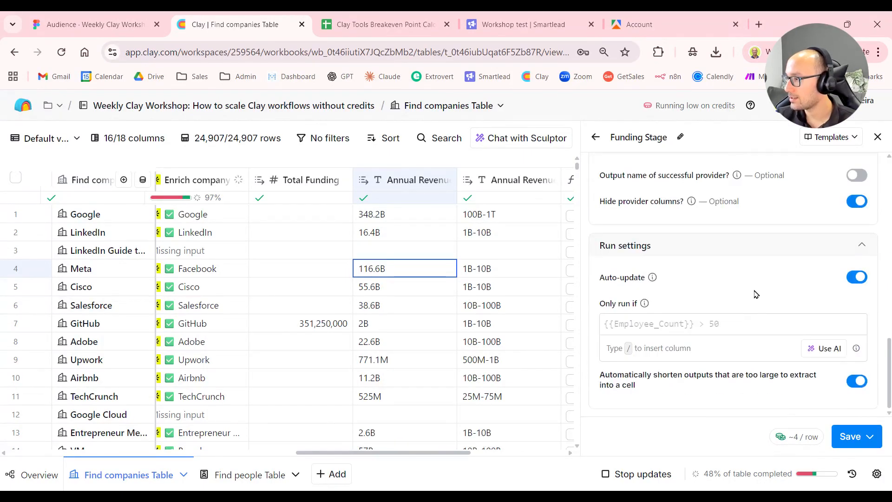
click(823, 348)
click(314, 239)
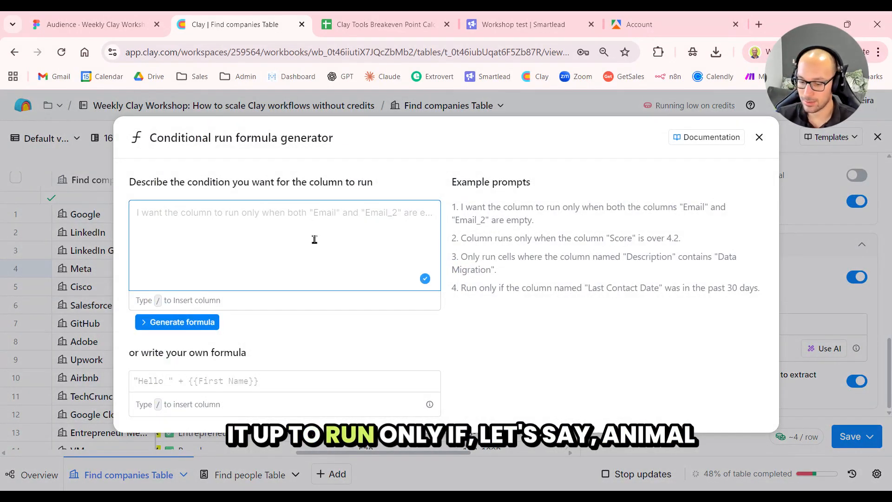
text(Run only if )
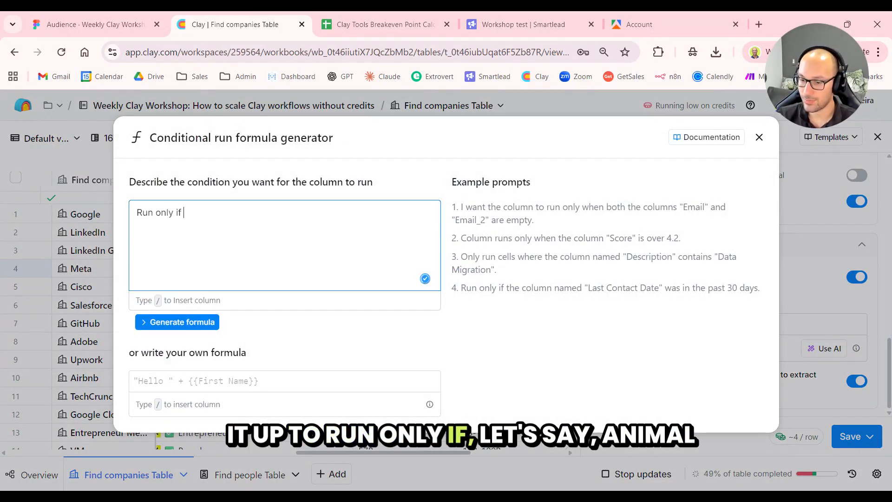
text(/)
scroll(291, 351, down, 4)
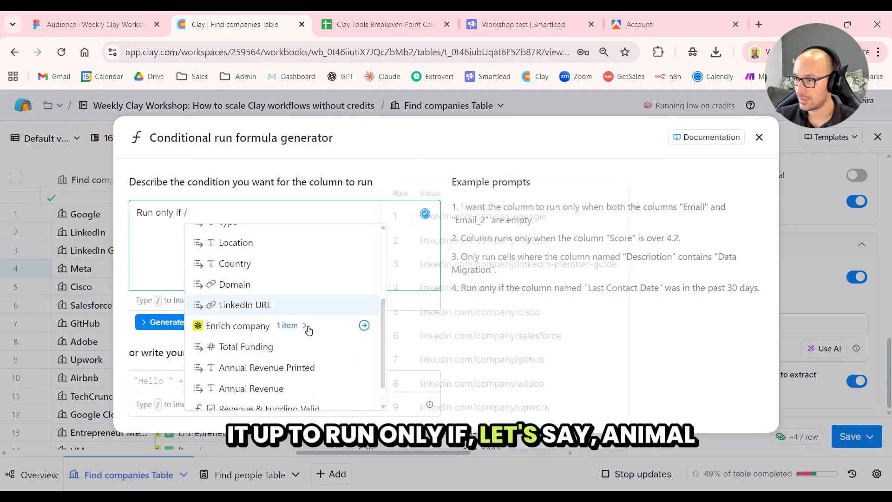
scroll(308, 330, down, 1)
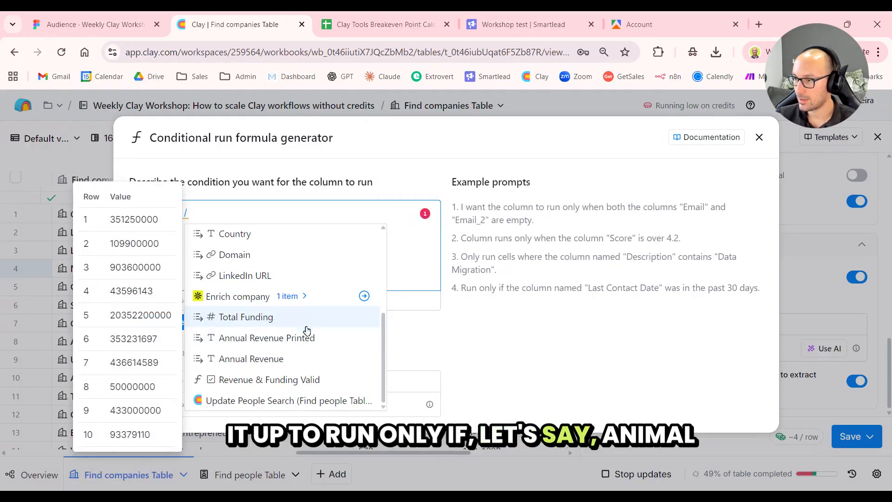
click(317, 344)
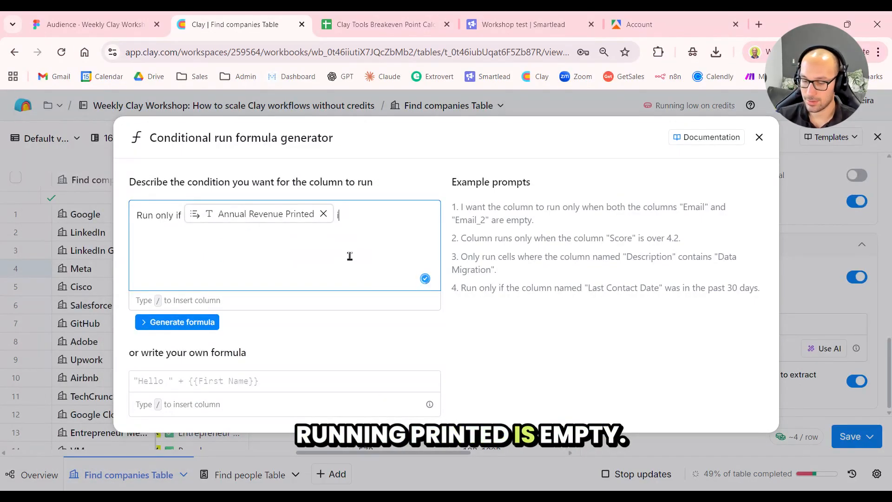
text(is empty)
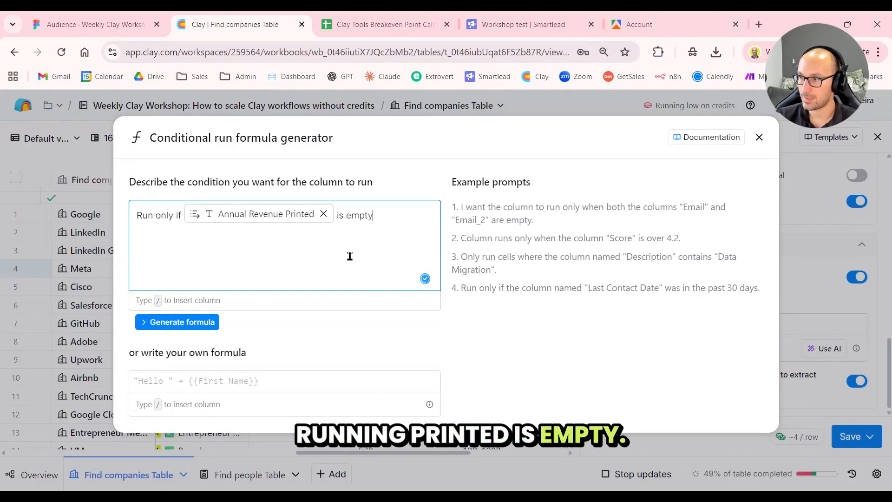
click(200, 322)
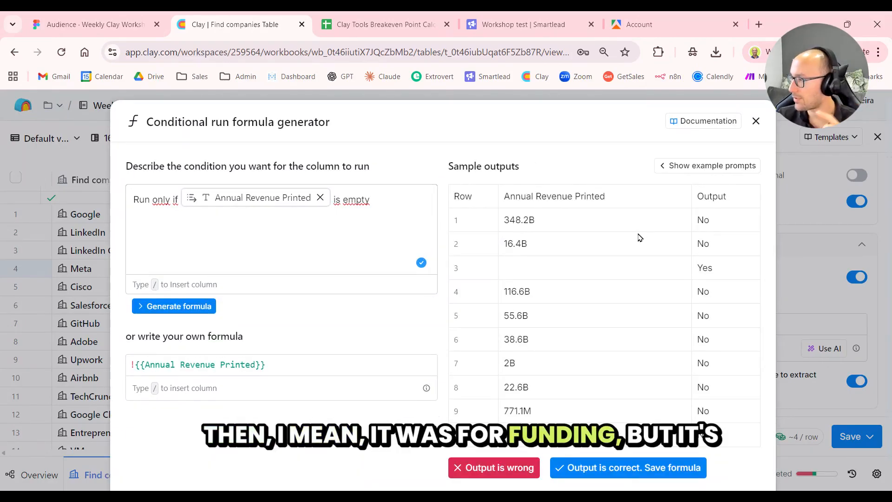
click(618, 468)
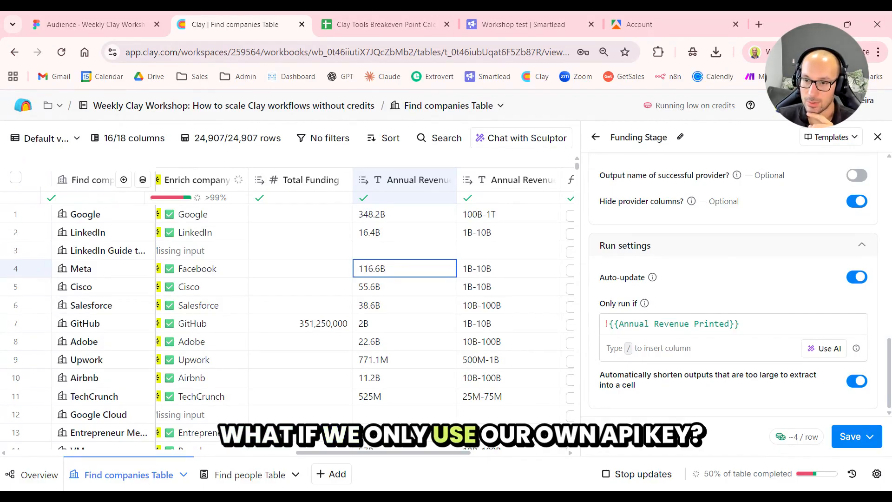
click(877, 137)
Step: Add a Use AI column and begin its request with "Find funding rounds of this company:" followed by the Domain column
click(822, 181)
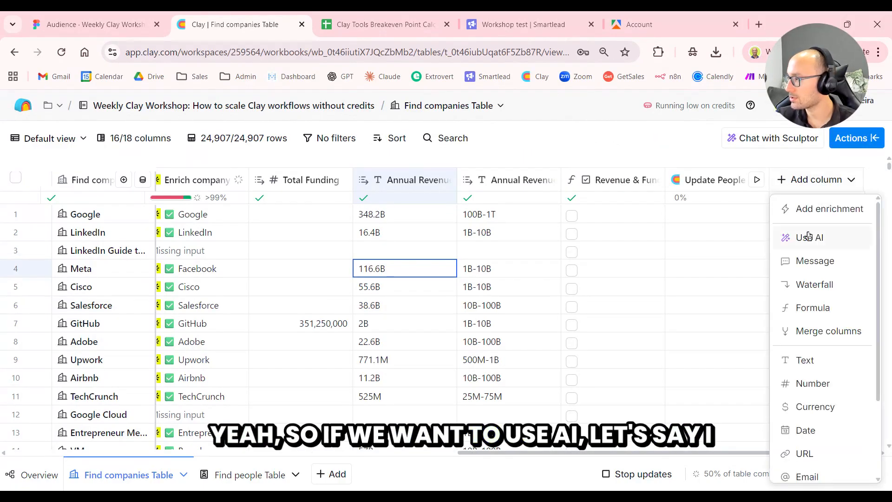
click(809, 237)
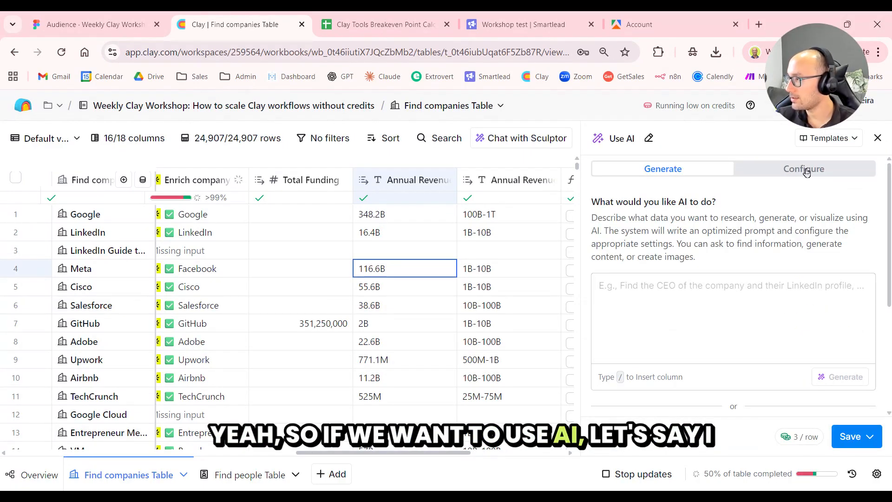
click(700, 315)
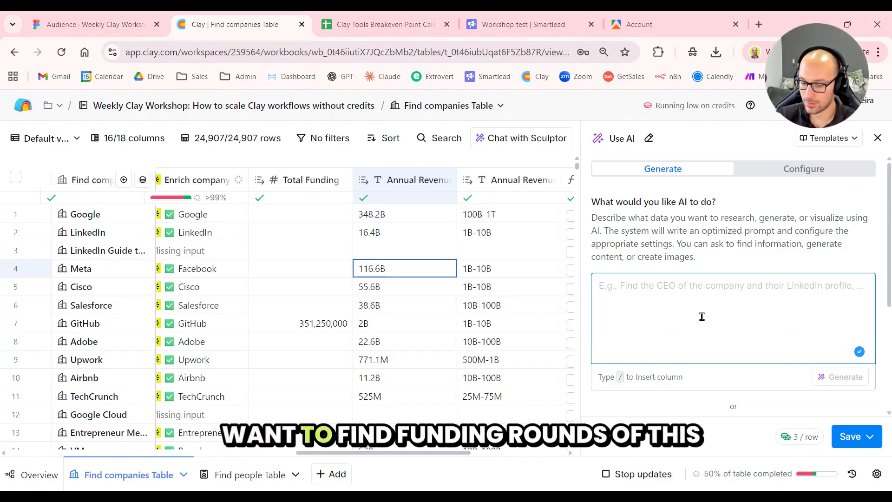
text(Find f)
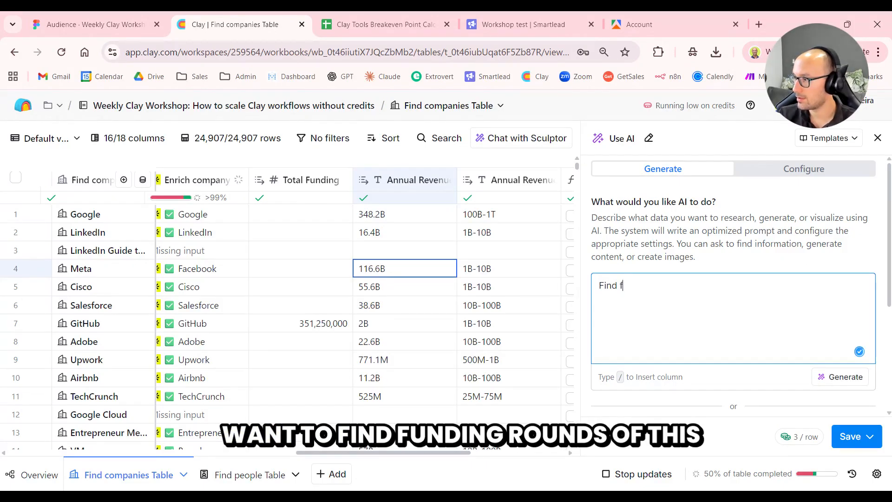
text(unding rounds of this )
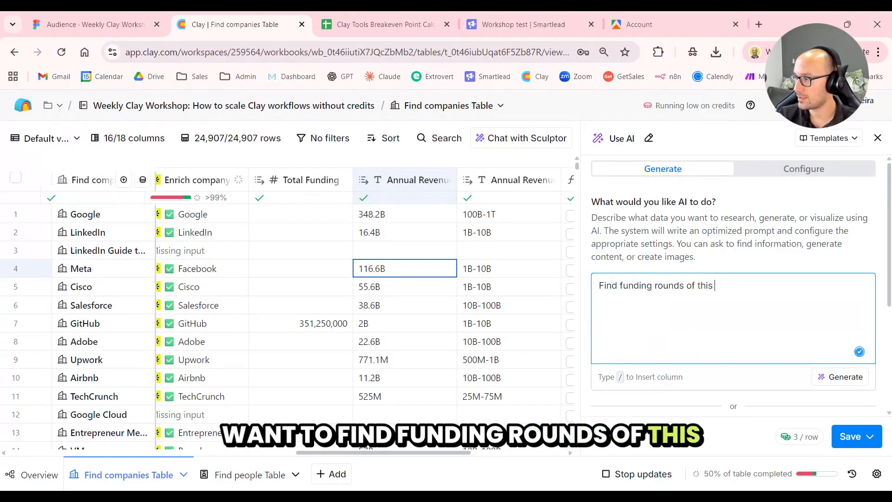
text(company: /)
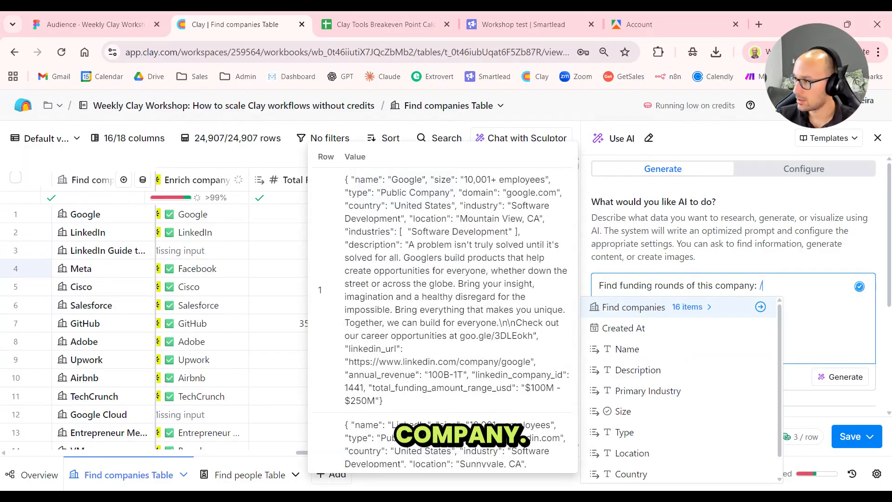
scroll(695, 349, down, 2)
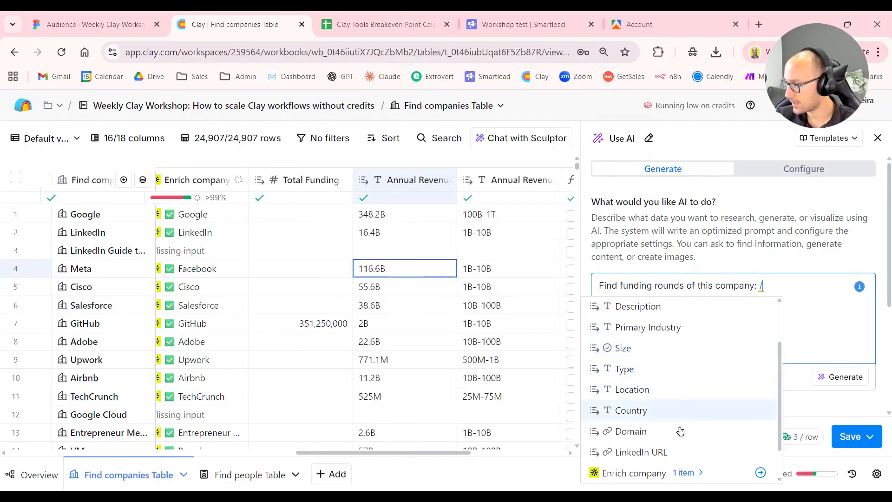
click(686, 431)
Step: Add "If you find any funding round data output true, else false" to the AI request and generate the full prompt
key(Return)
key(Return)
text(If you)
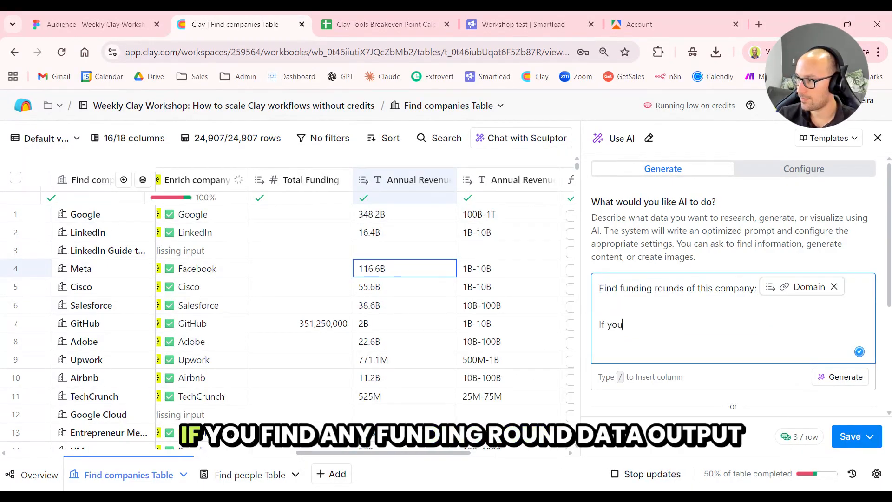
text( find any f)
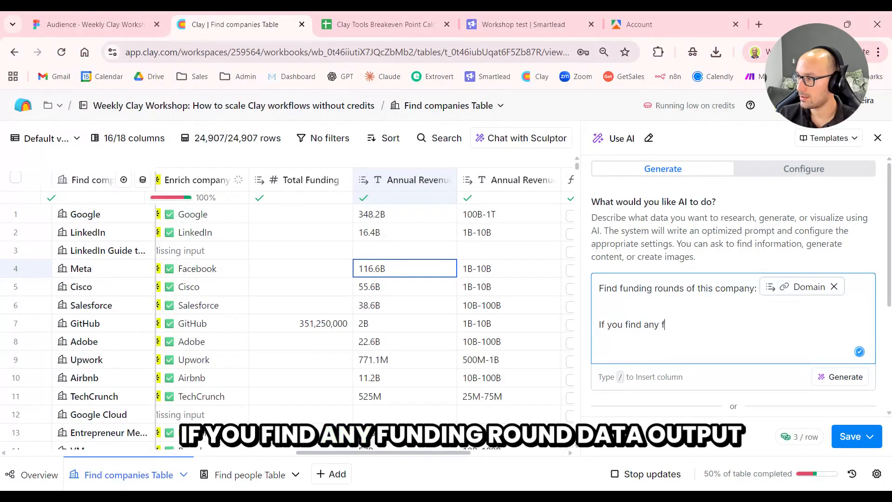
text(unding dound )
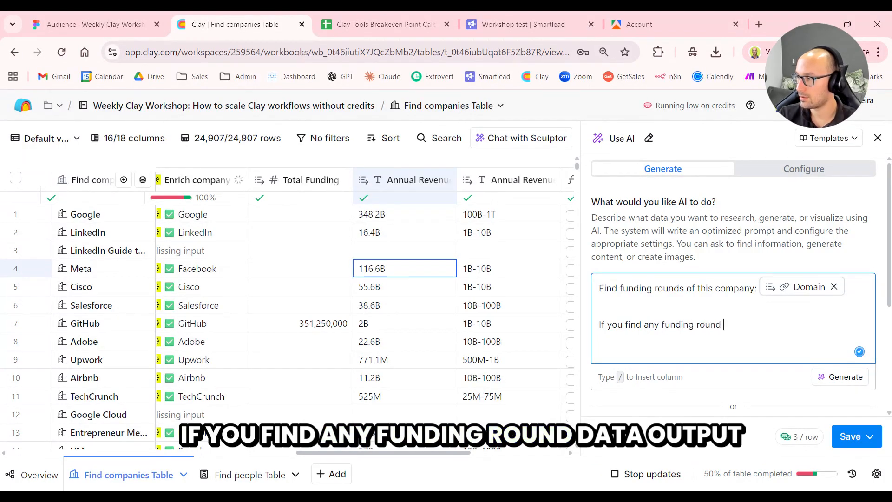
text(data output)
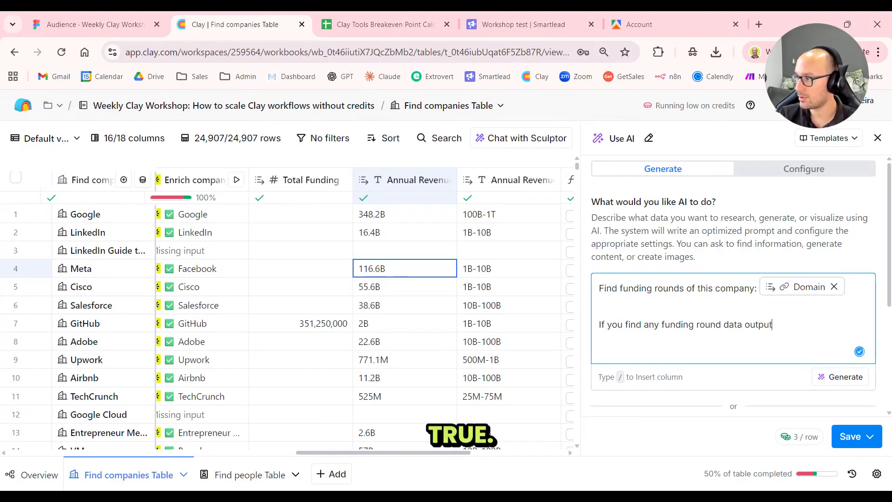
text( true, e)
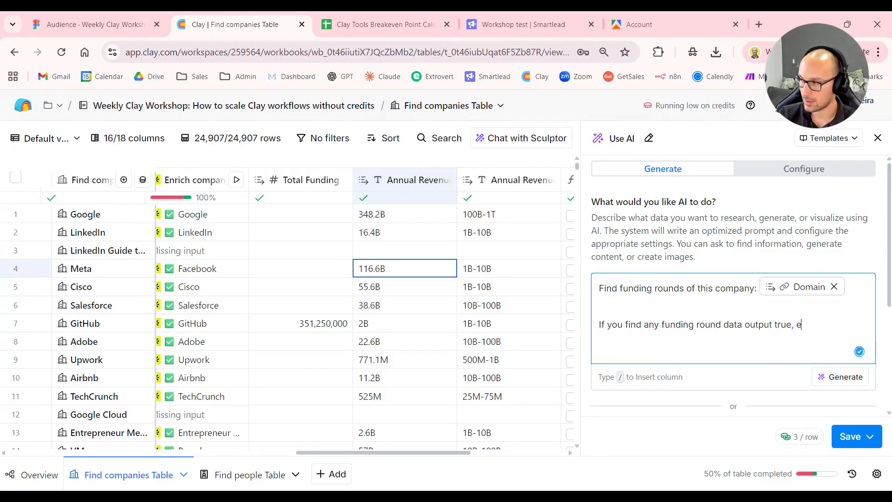
text(lse false)
click(840, 376)
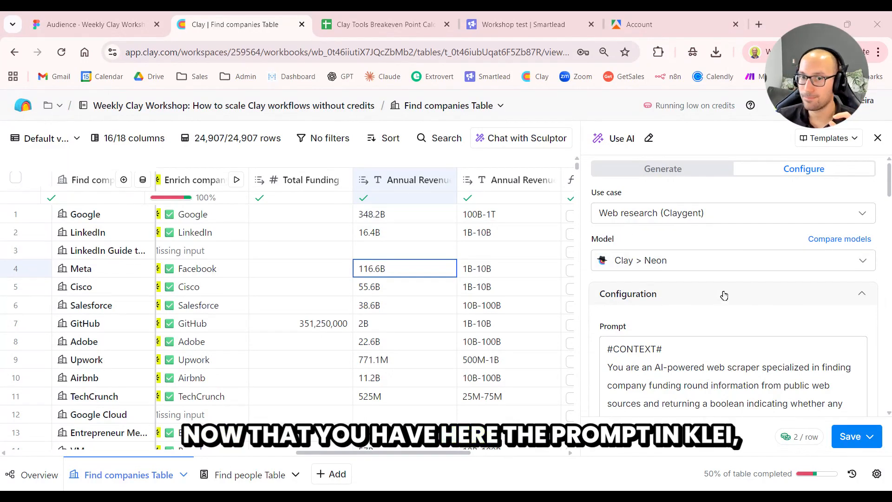
Step: Set the Use AI column's model to OpenAI GPT 4o
click(722, 263)
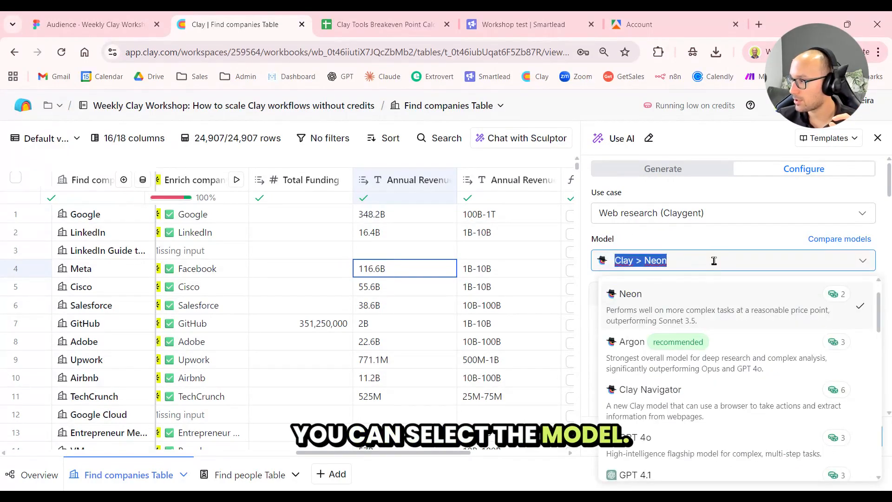
scroll(742, 339, down, 2)
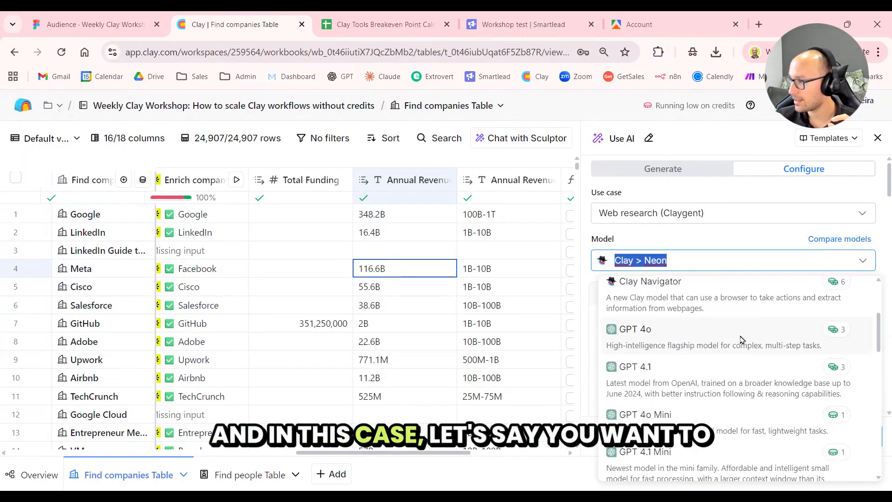
click(701, 340)
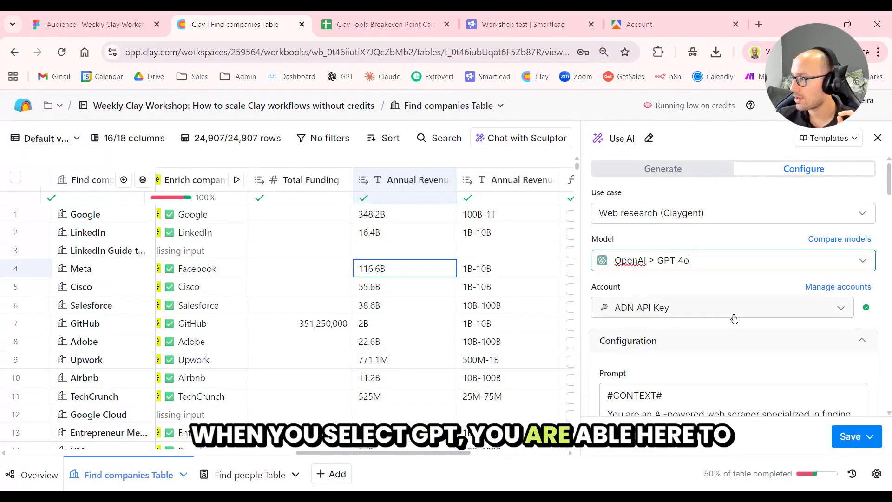
Step: Try the Clay-managed OpenAI account for the GPT 4o model and set the account back to ADN API Key
click(733, 313)
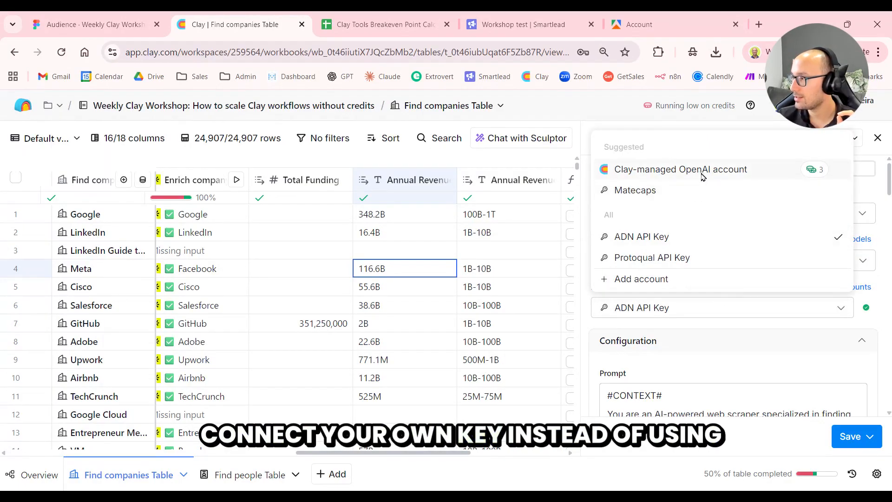
click(683, 169)
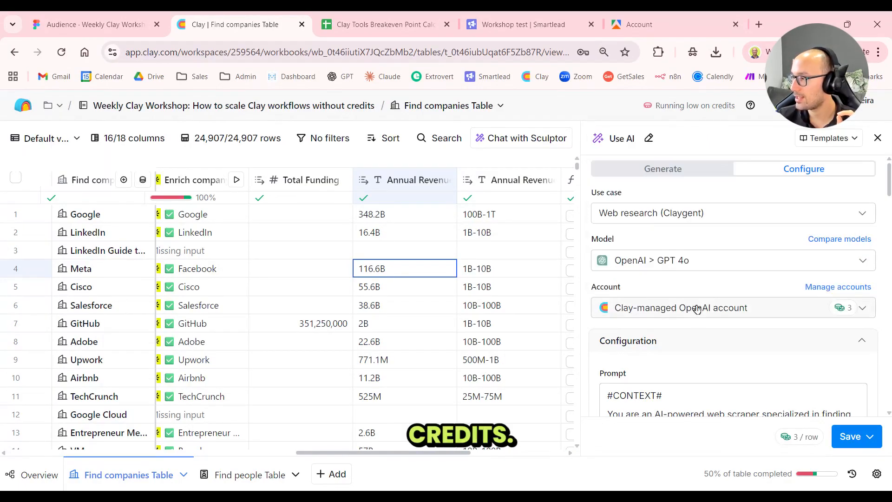
click(720, 310)
click(717, 239)
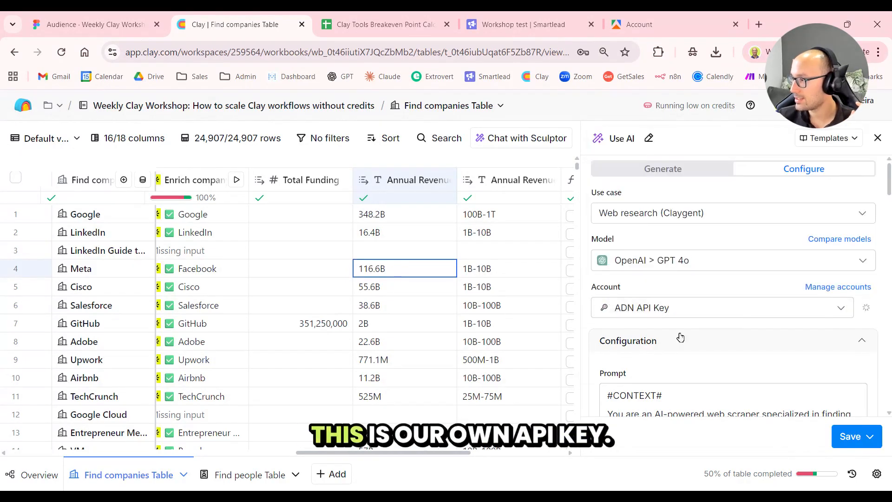
Step: Open the form for adding a new OpenAI API key account to the Use AI column
scroll(790, 328, down, 2)
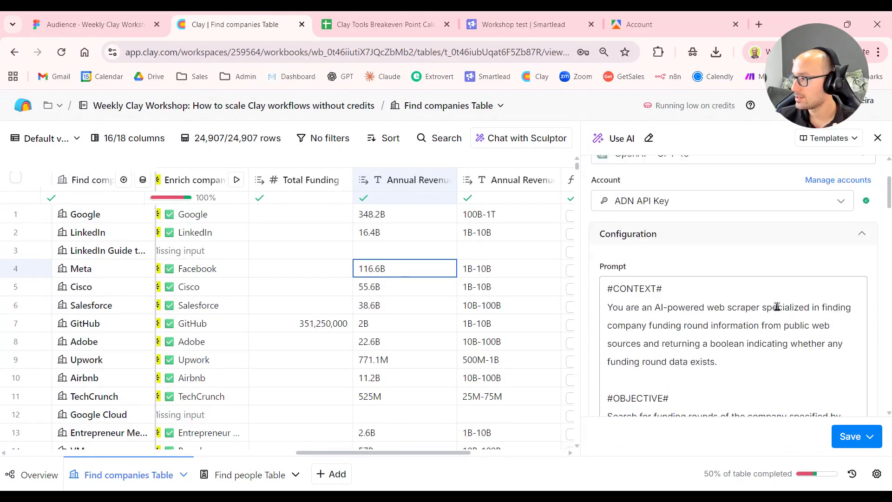
scroll(775, 308, up, 3)
click(811, 312)
click(790, 277)
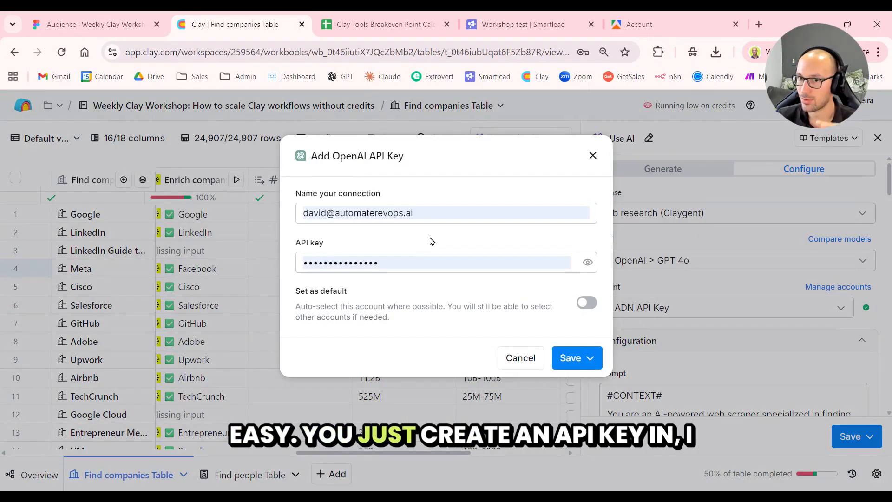
Step: Open the OpenAI Platform docs overview in a new browser tab and select the page's address for sharing
key(ctrl+t)
text(cons)
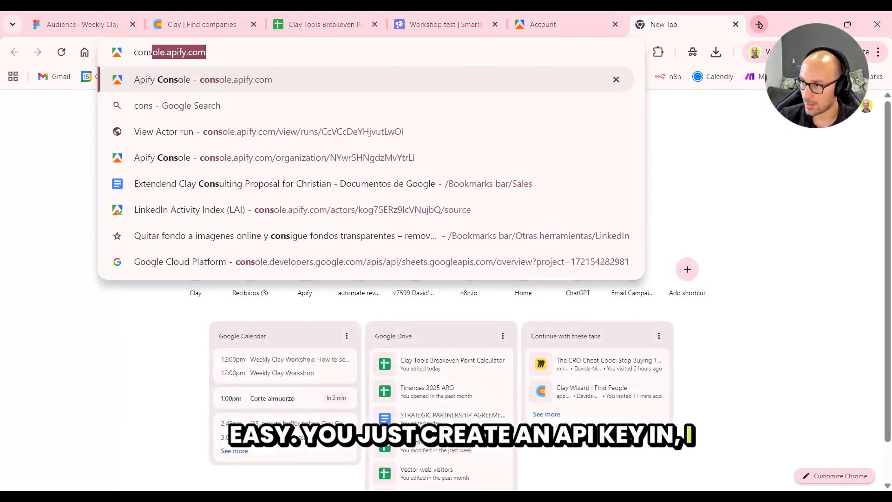
key(ctrl+a)
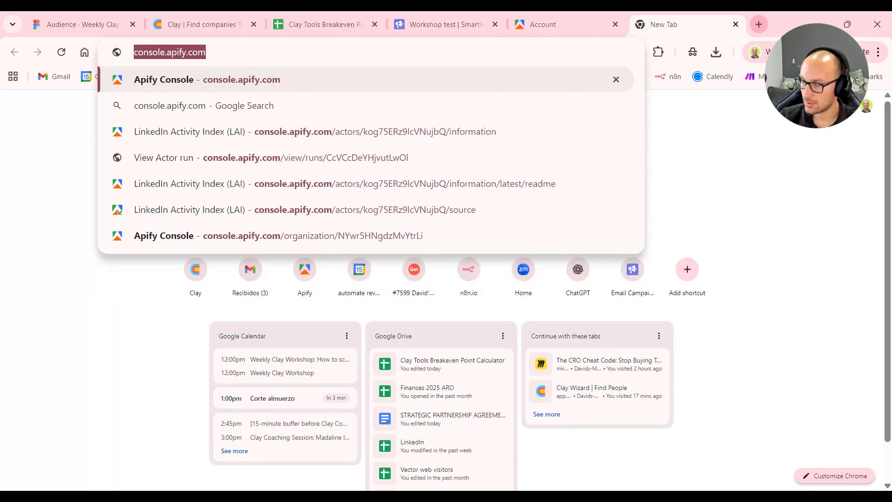
text(open)
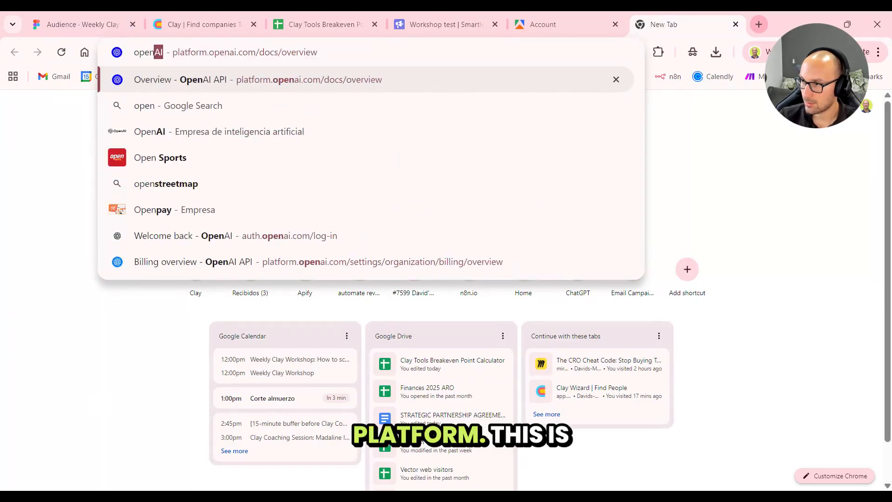
text(ai)
key(Return)
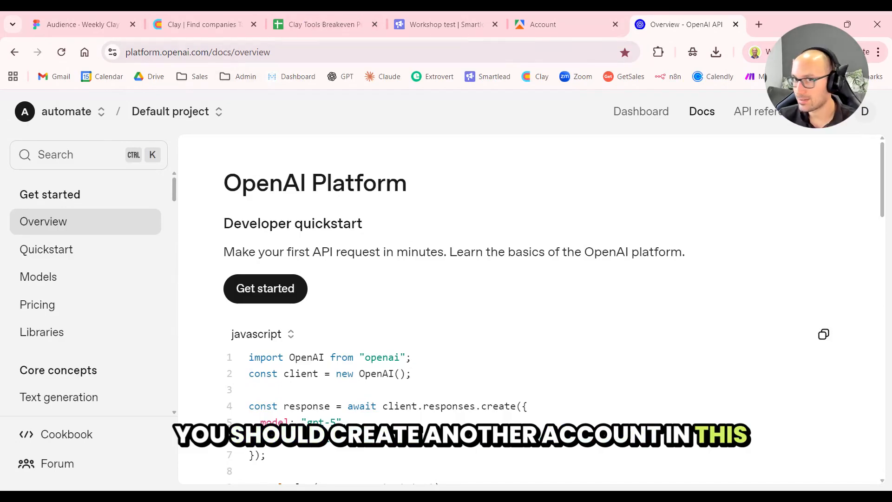
click(263, 52)
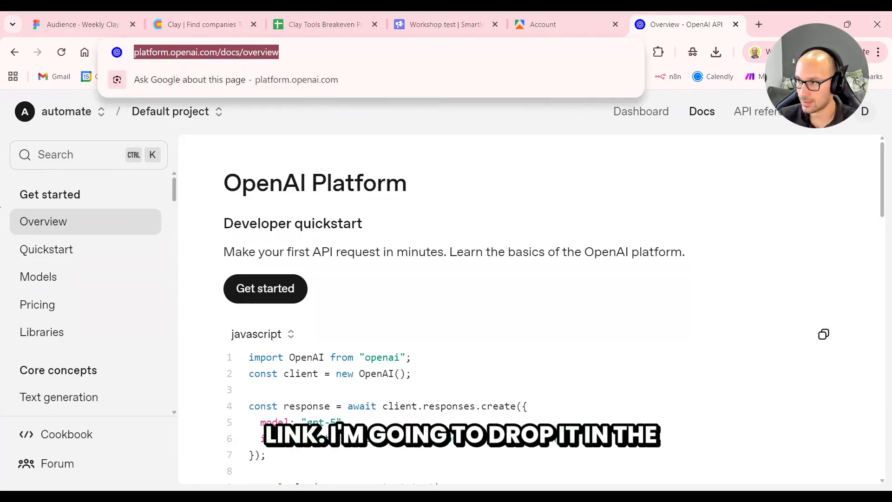
click(0, 206)
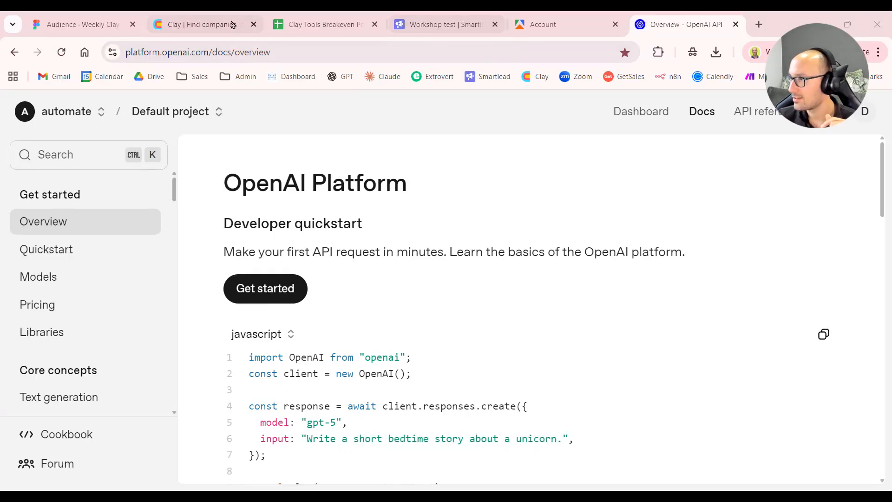
Step: Switch to the Weekly Clay Workshop presentation in Figma and show its closing Questions slide full screen
click(94, 25)
key(F11)
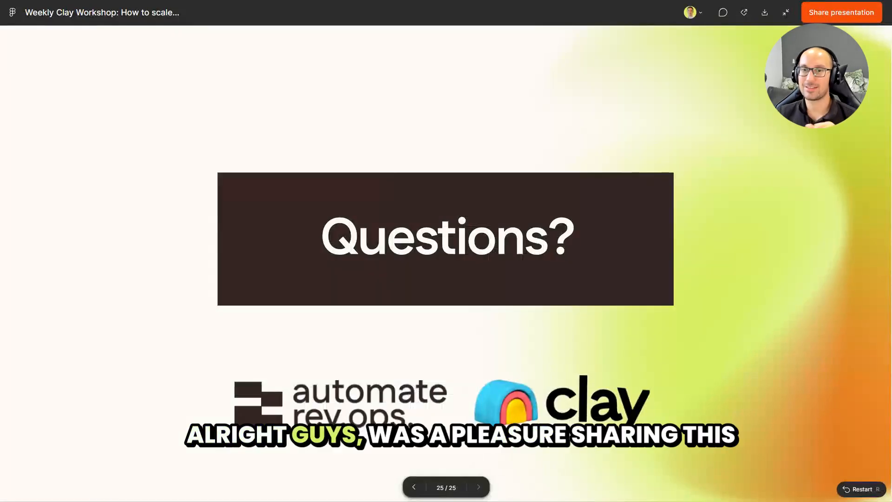